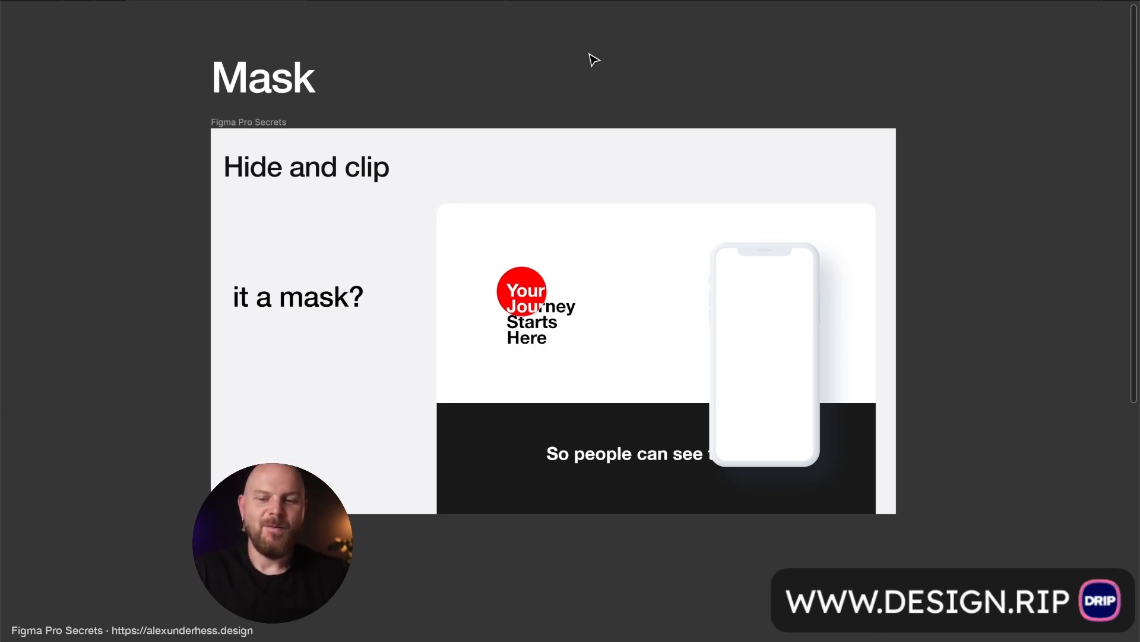
- Show the editor interface and draw an empty frame about 1404 × 998 on the free canvas beside the Mask example
key("ctrl+backslash")
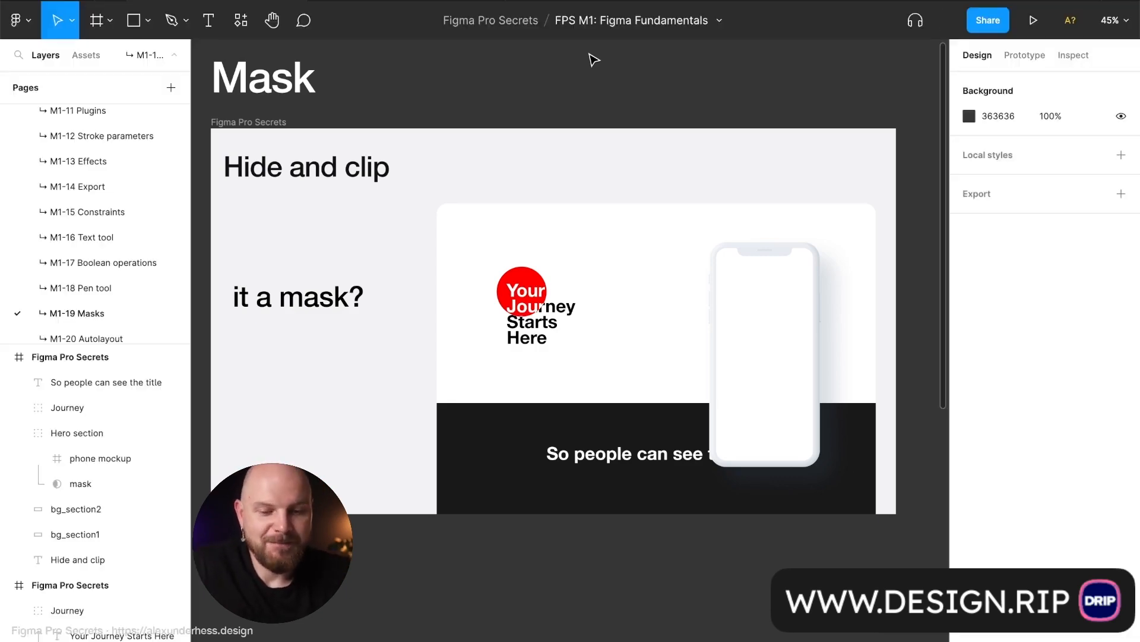
scroll(565, 125, "right", 10)
key("f")
mouse_move(432, 143)
left_mouse_down()
mouse_move(929, 473)
mouse_move(935, 501)
left_mouse_up()
key("shift+2")
scroll(642, 269, "left", 3)
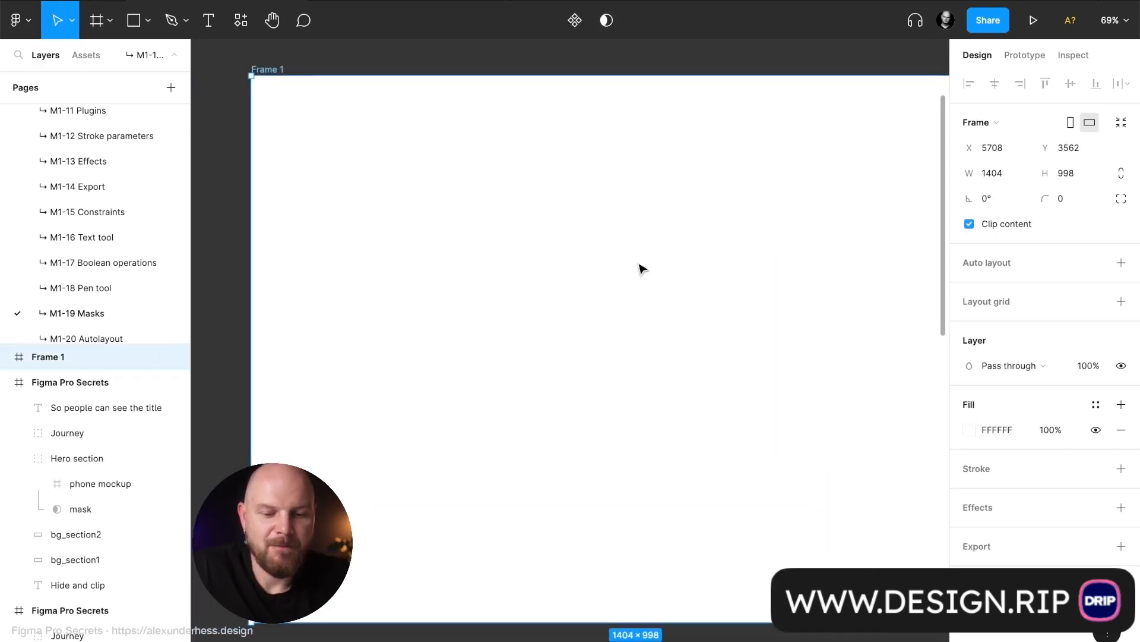
- Draw a square in the frame and a circle about 548 × 548 overlapping its lower-right corner
key("r")
left_click_drag(385, 191, 584, 394)
key("o")
left_click_drag(794, 524, 497, 305)
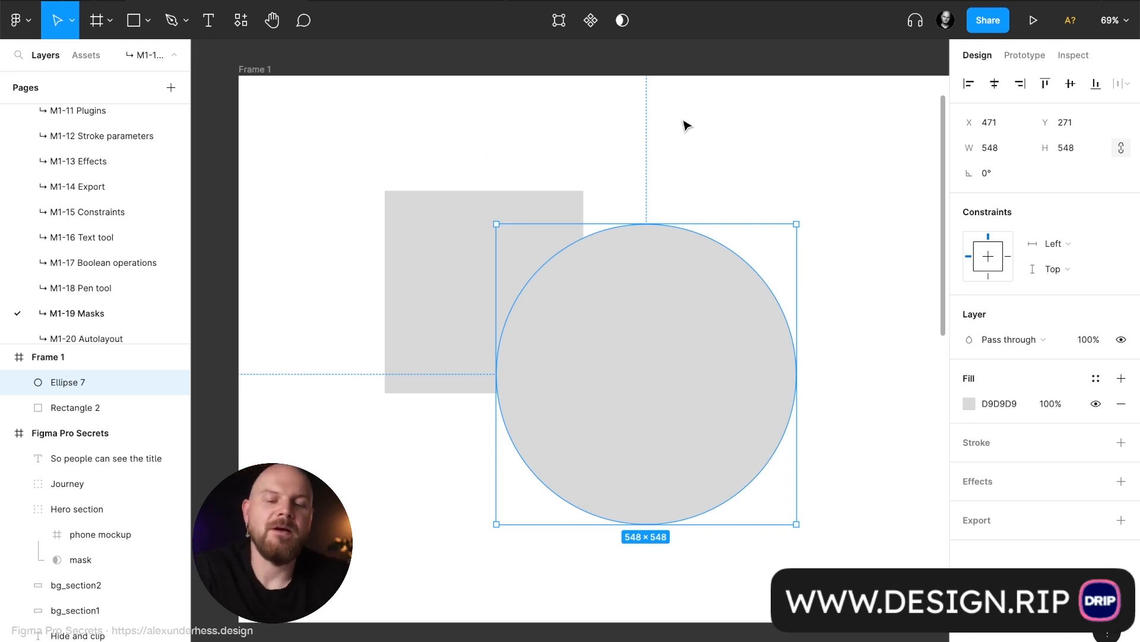
- Try Subtract selection on the square and circle, and undo it
left_click(469, 256, "shift")
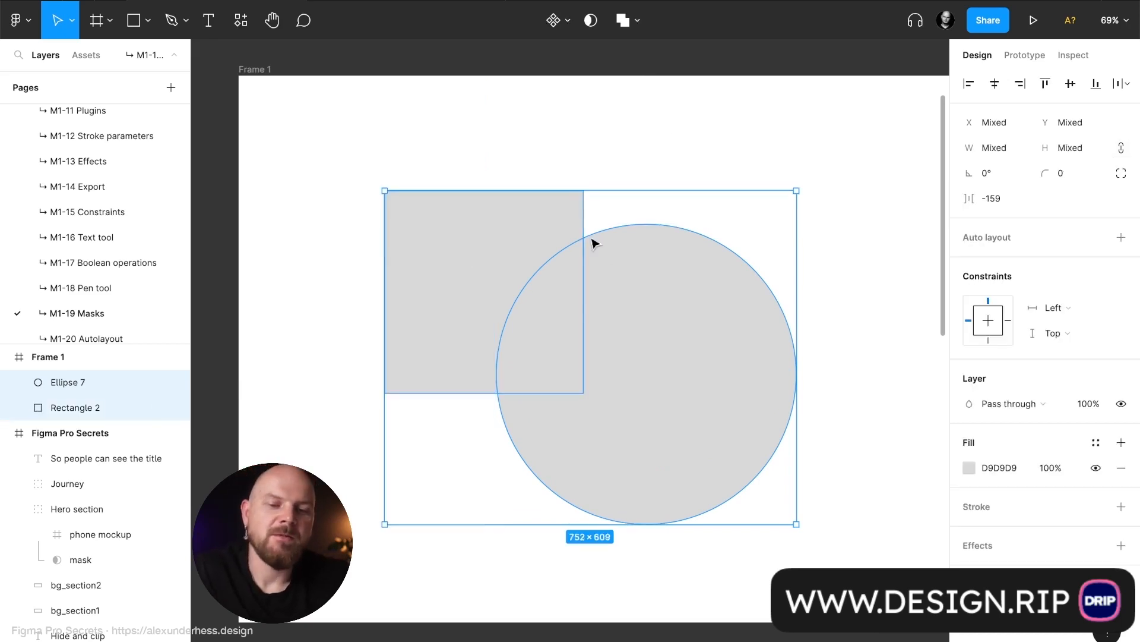
left_click(638, 24)
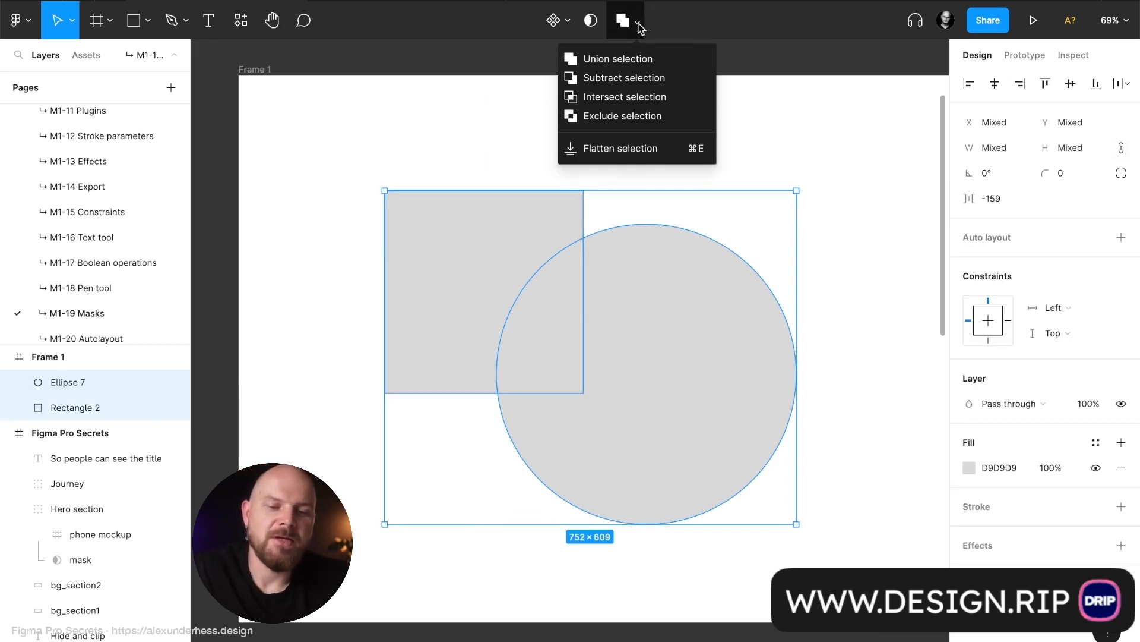
left_click(650, 87)
left_click(682, 232)
key("super+z")
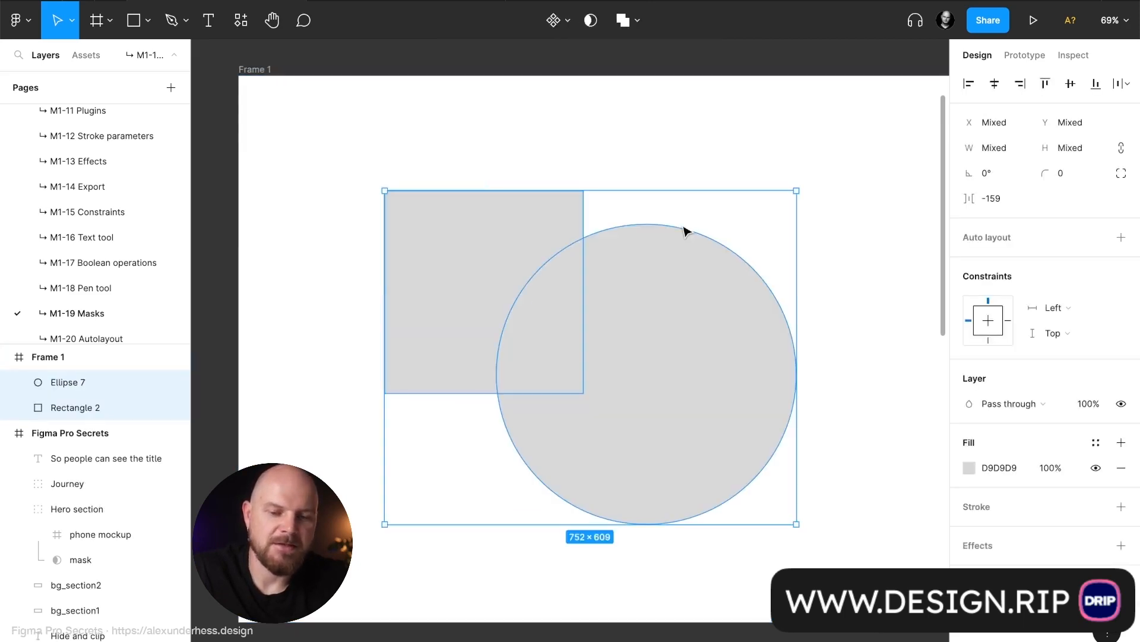
- Try Intersect selection on the square and circle, and undo it
left_click(638, 23)
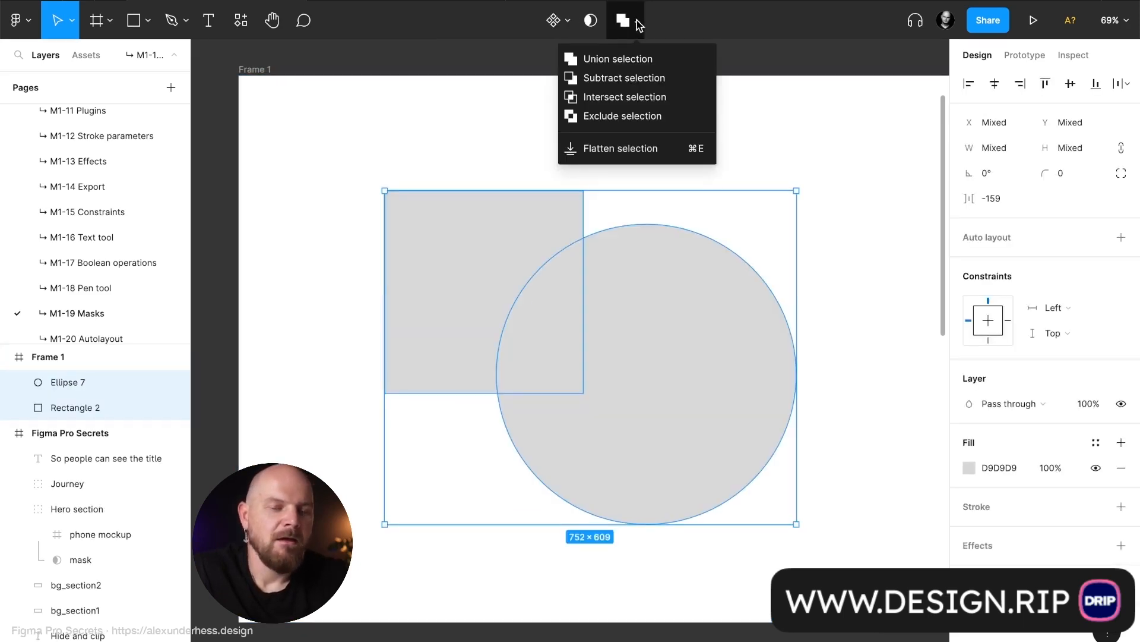
left_click(651, 97)
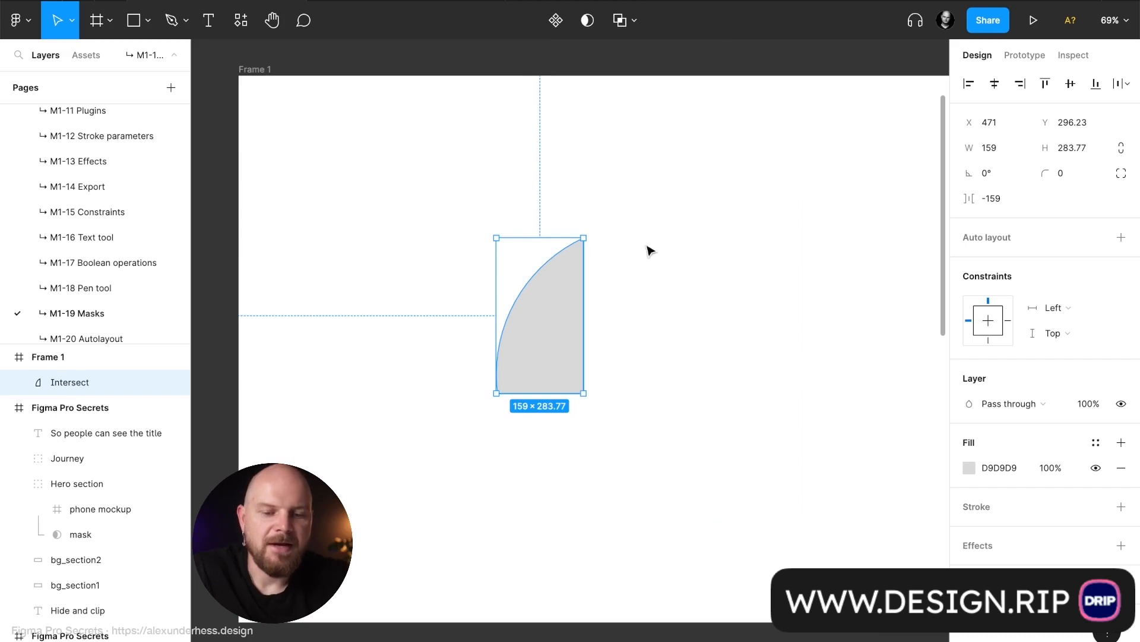
left_click(639, 343)
left_click(576, 323)
key("Escape")
key("ctrl+z")
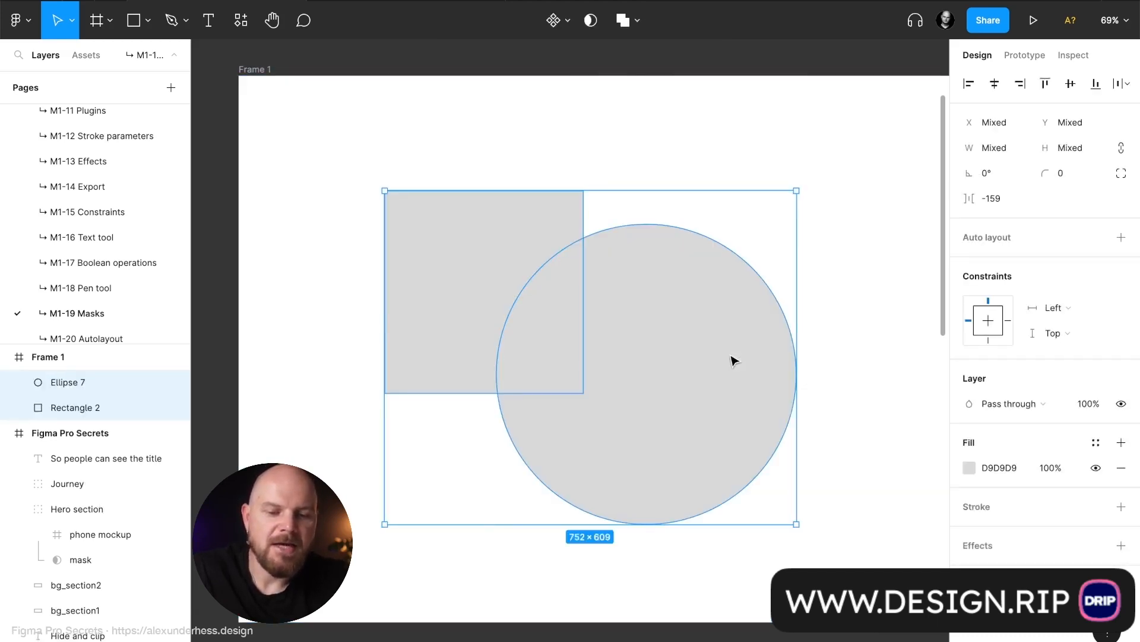
- Add a second square above the overlap and a second circle about 537 × 537 at the frame's lower left
left_click(733, 359)
left_click(682, 158)
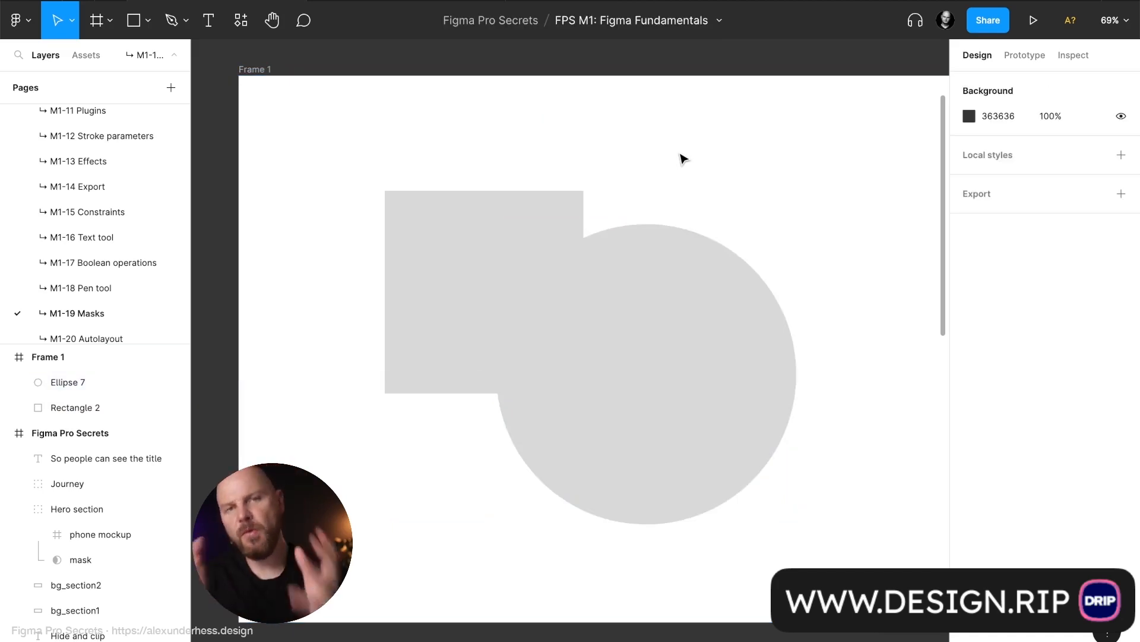
key("r")
left_click_drag(502, 125, 669, 292)
key("o")
left_click_drag(299, 295, 593, 589)
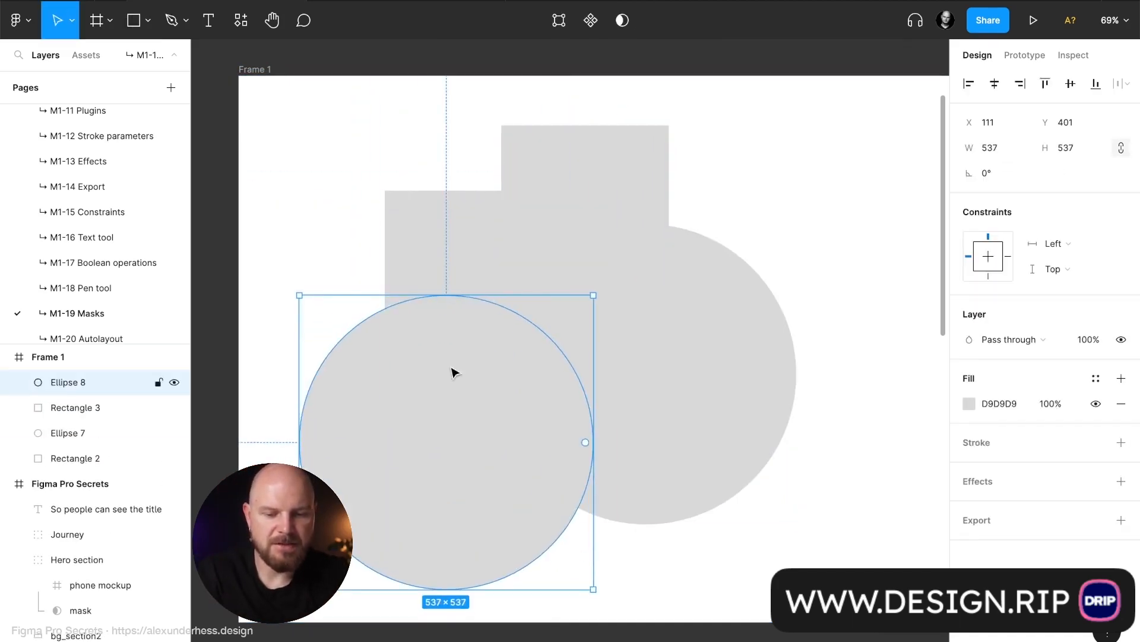
- Try Intersect selection on all four overlapping shapes, undo it, and delete the shapes from the frame
left_click_drag(338, 138, 729, 566)
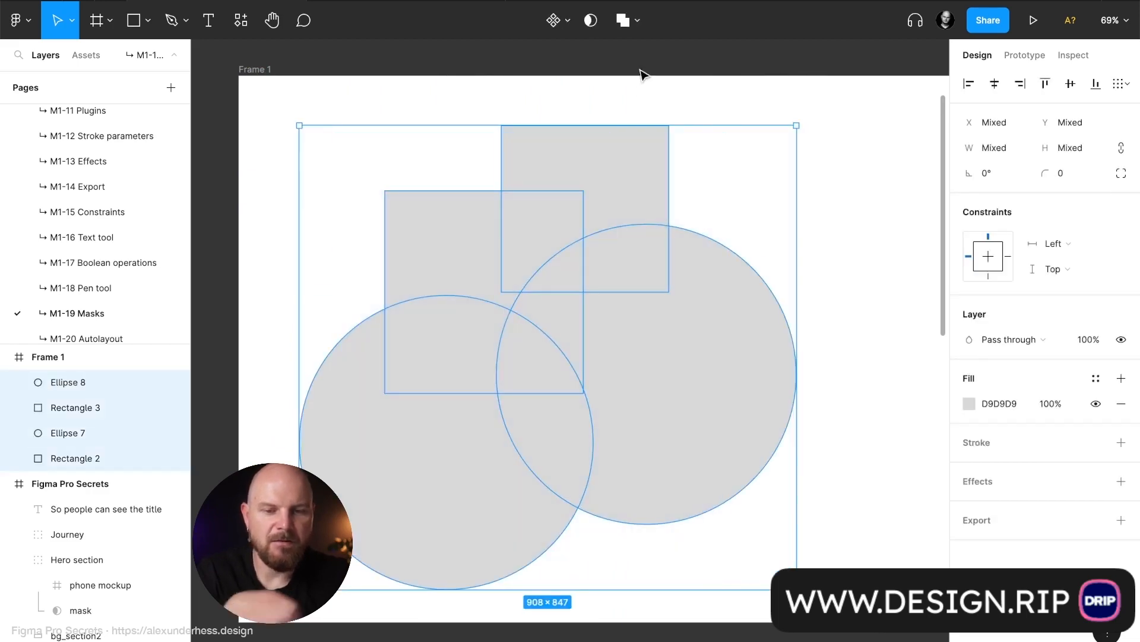
left_click(636, 20)
left_click(653, 95)
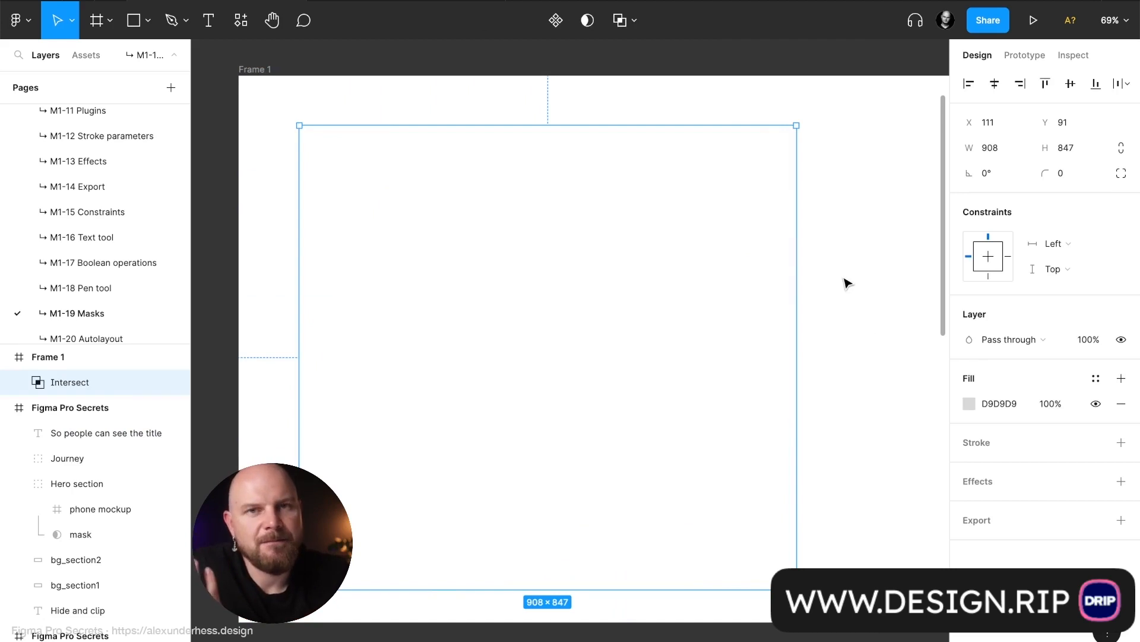
key("ctrl+z")
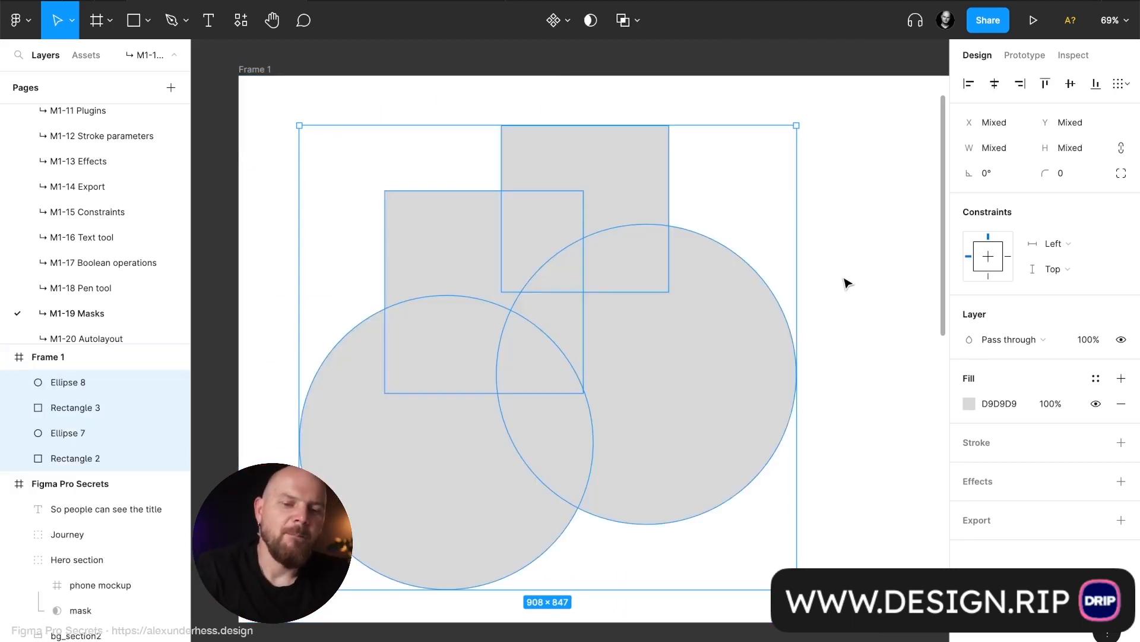
key("Delete")
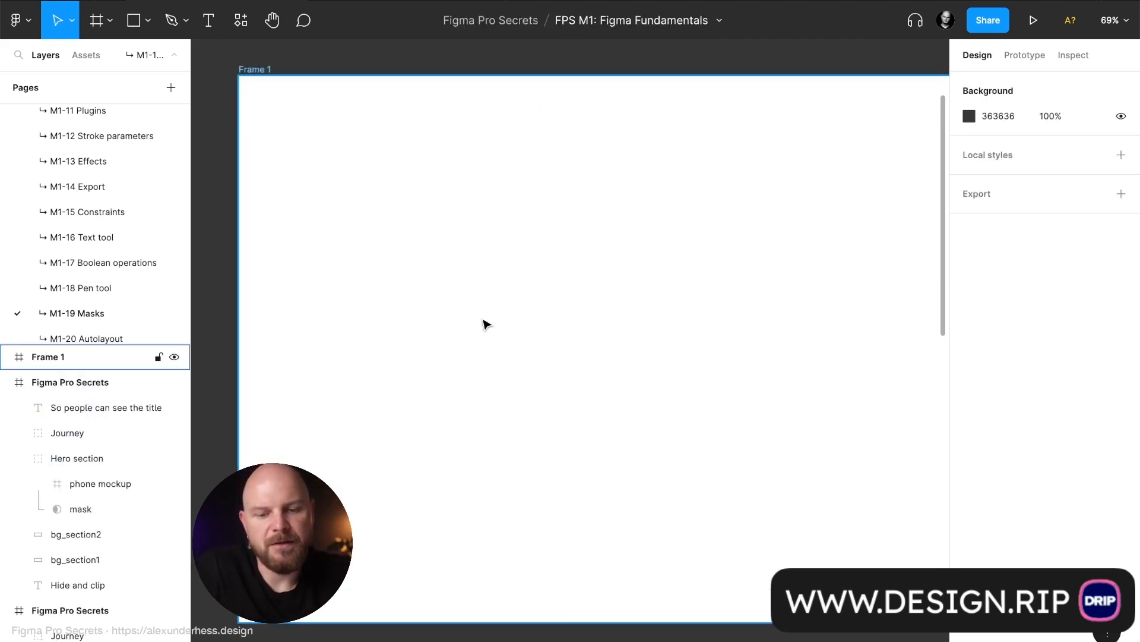
- Draw a rectangle about 419 × 337 in the frame and an ellipse about 426 × 363 overlapping its lower-right corner
left_click(485, 324)
key("r")
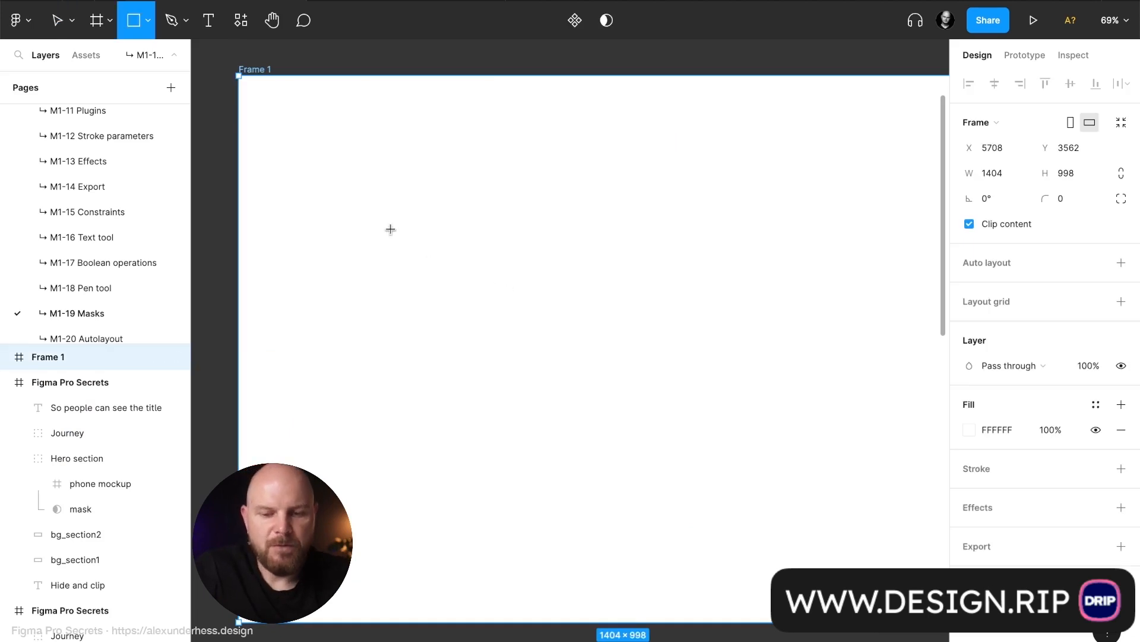
left_click_drag(360, 184, 589, 368)
key("o")
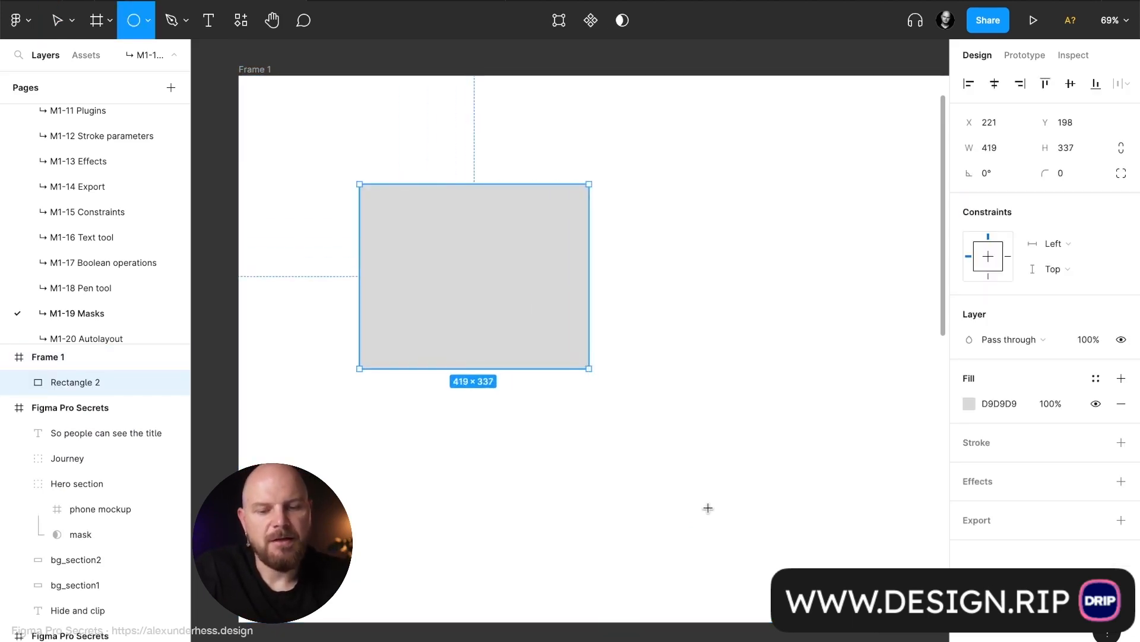
left_click_drag(707, 507, 474, 308)
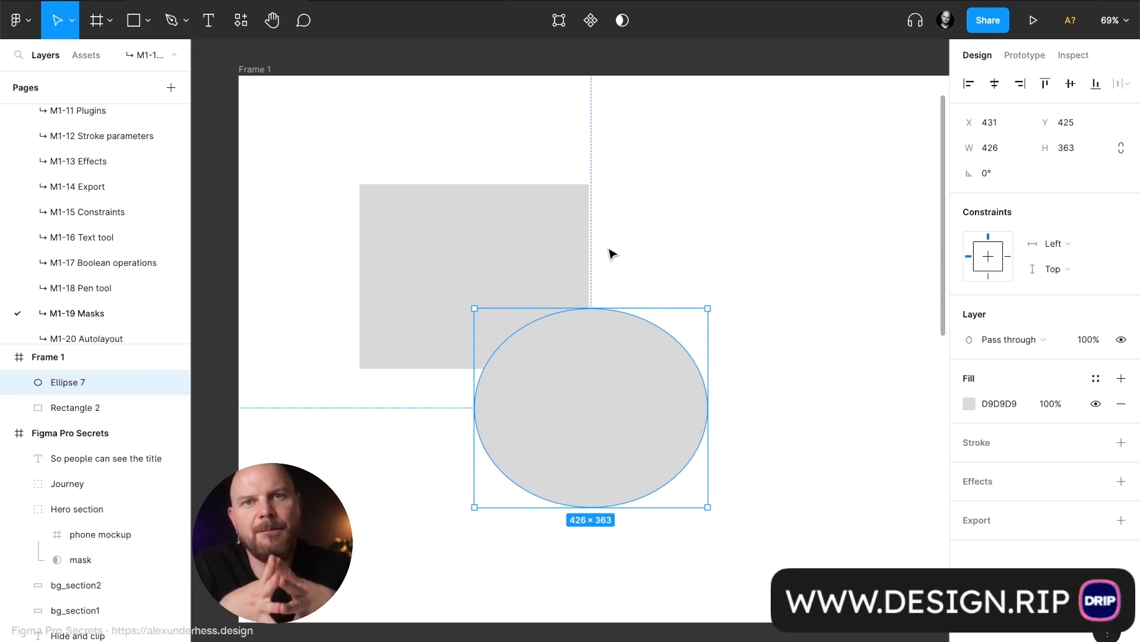
- Use the rectangle beneath the ellipse as a mask
left_click(96, 408)
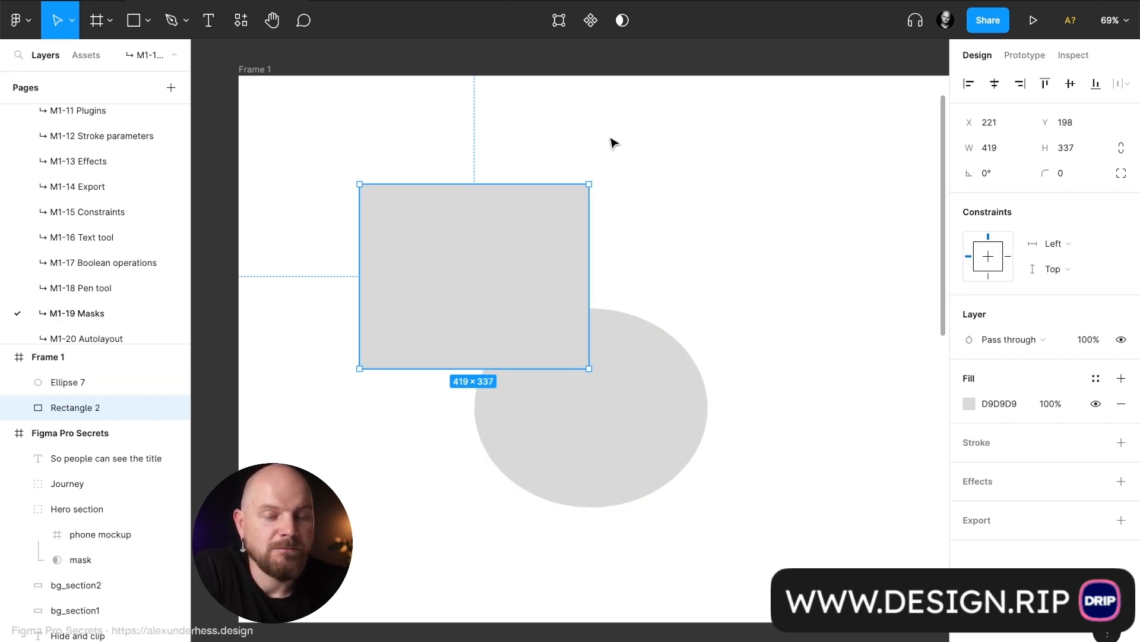
left_click(623, 22)
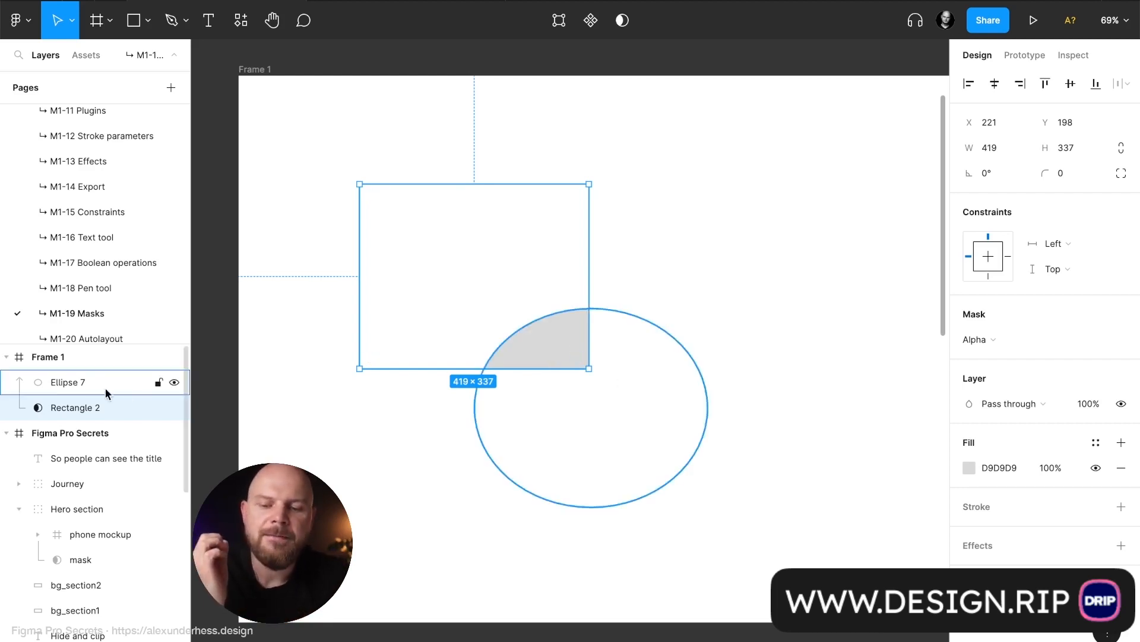
left_click(574, 350)
- Draw a rectangle about 272 × 249 in the frame and move it over the mask's upper-left corner
key("r")
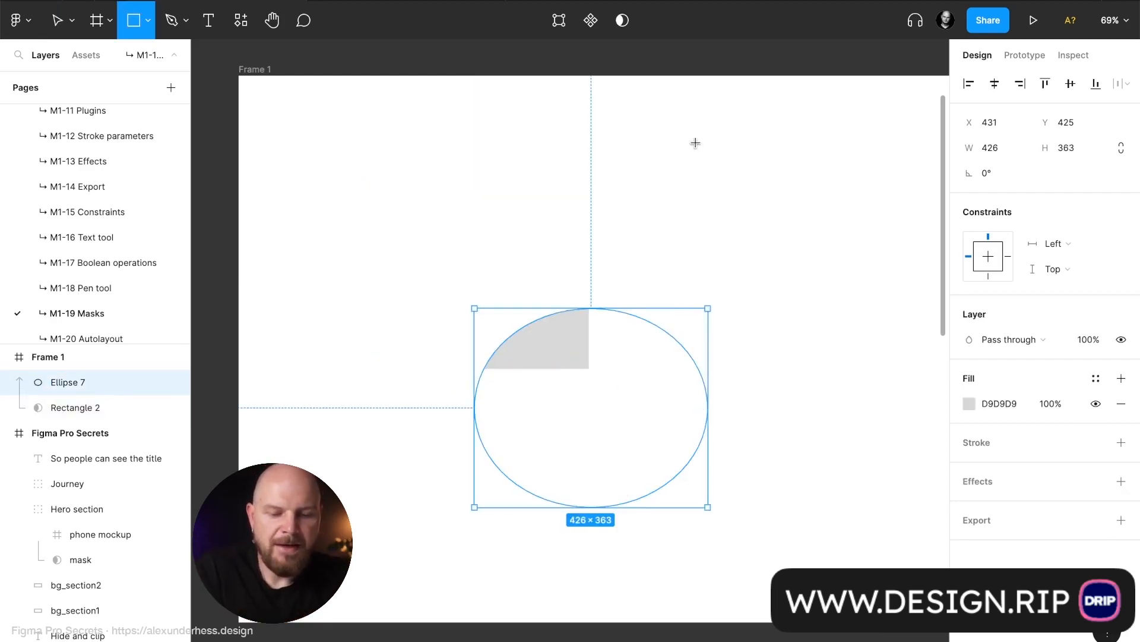
left_click_drag(689, 124, 838, 260)
mouse_move(804, 198)
left_mouse_down()
mouse_move(616, 221)
mouse_move(791, 219)
mouse_move(537, 204)
mouse_move(588, 285)
mouse_move(471, 206)
mouse_move(445, 301)
mouse_move(651, 209)
mouse_move(404, 252)
mouse_move(430, 240)
left_mouse_up()
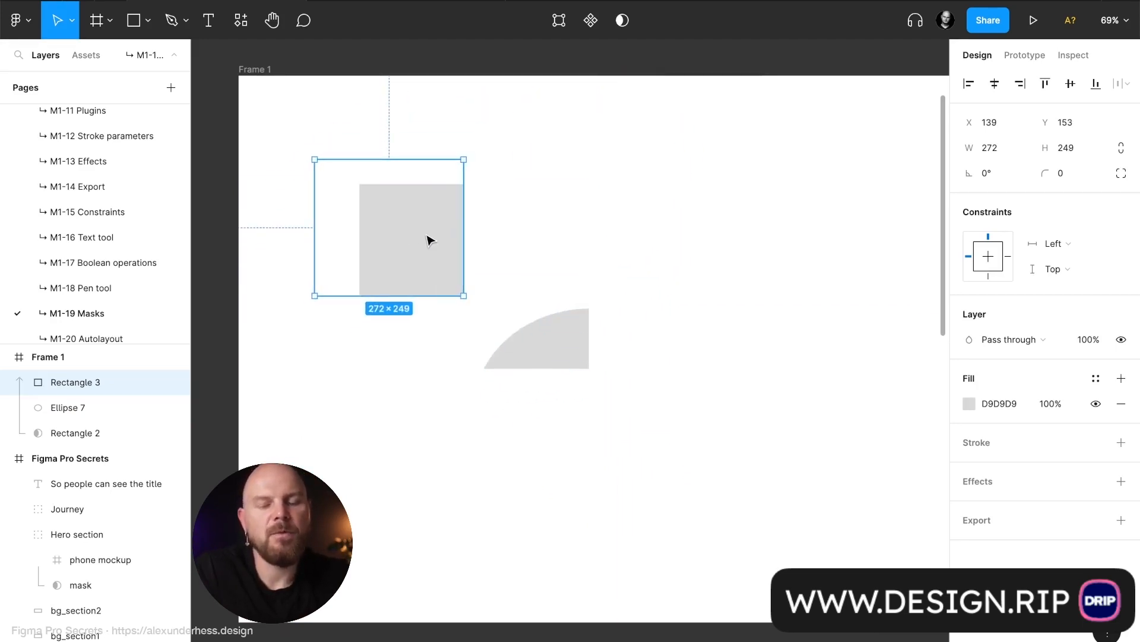
left_click(663, 212)
left_click(438, 244)
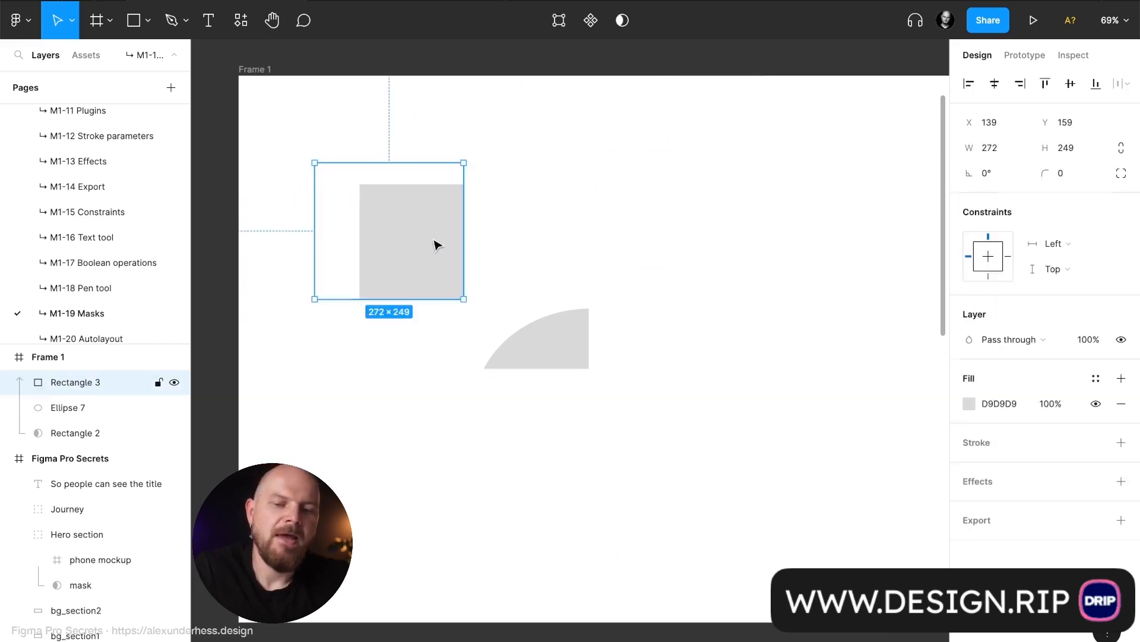
left_click(547, 117)
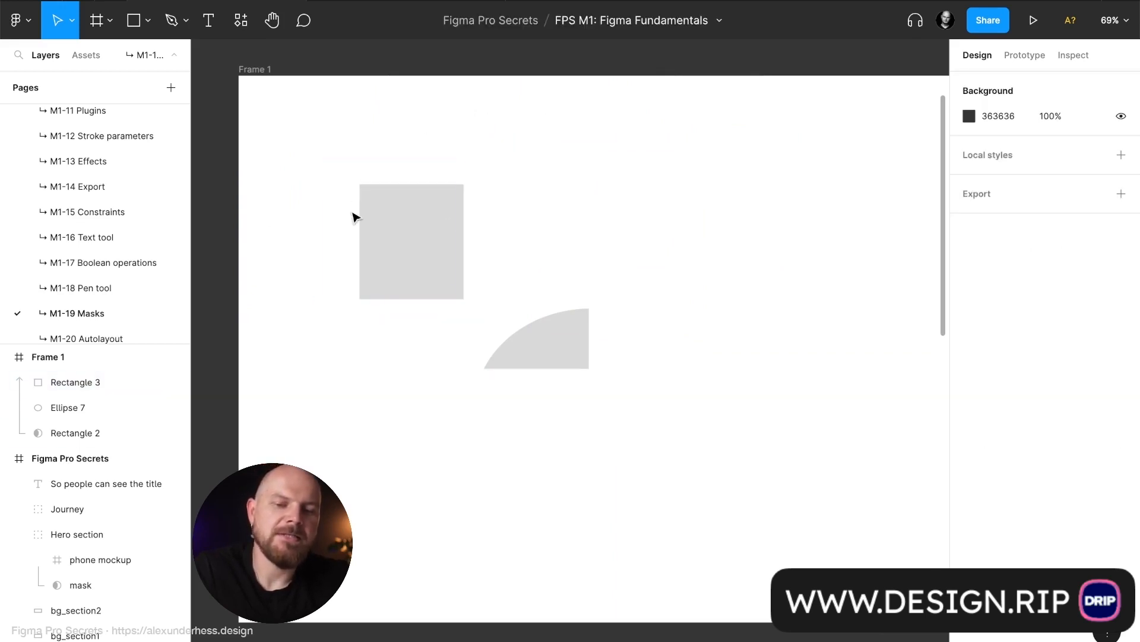
- Set the frame's background fill to light grey F1F1F1
left_click(254, 70)
left_click(970, 429)
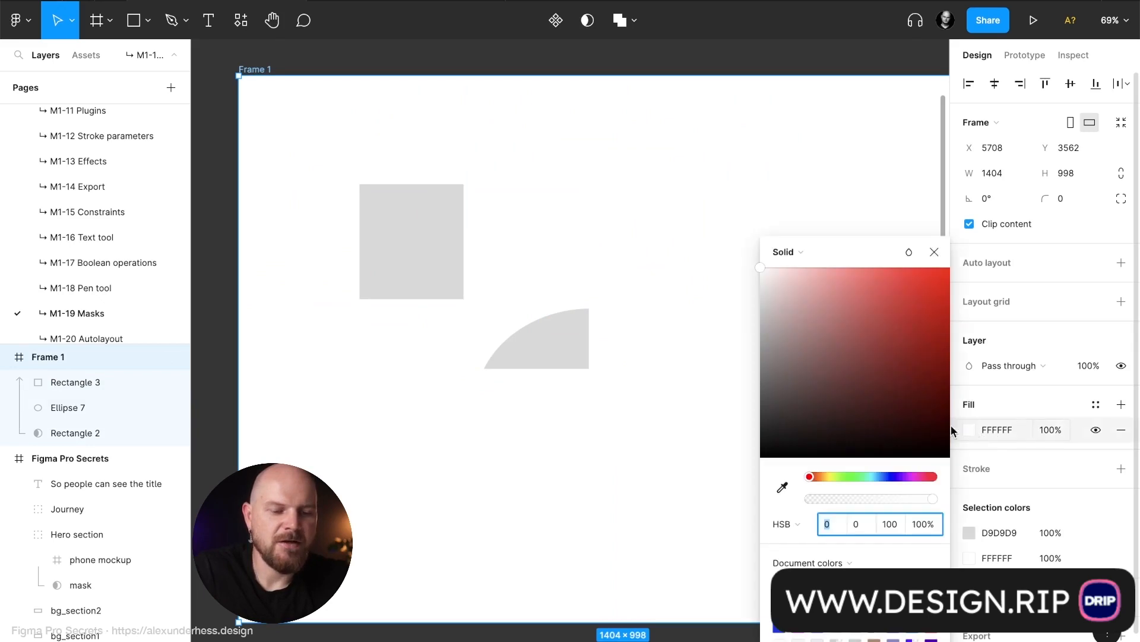
left_click_drag(880, 351, 743, 288)
left_click(935, 256)
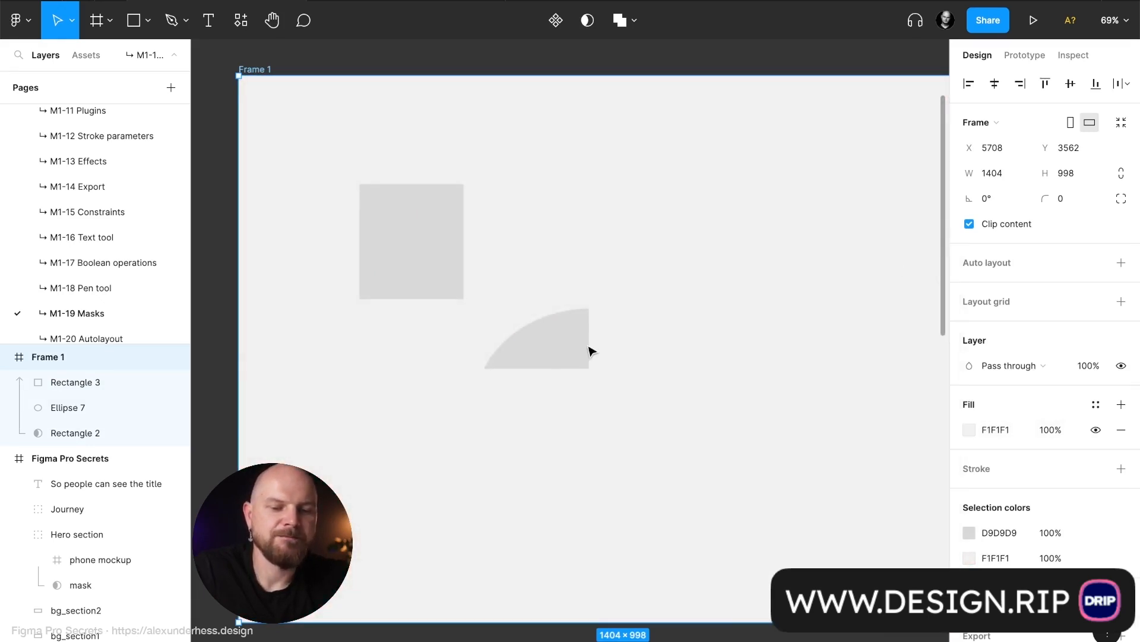
- Select the masked ellipse, the small rectangle and the mask in turn to examine how their bounds clip each other
left_click(588, 352)
left_click(517, 224)
left_click(426, 255)
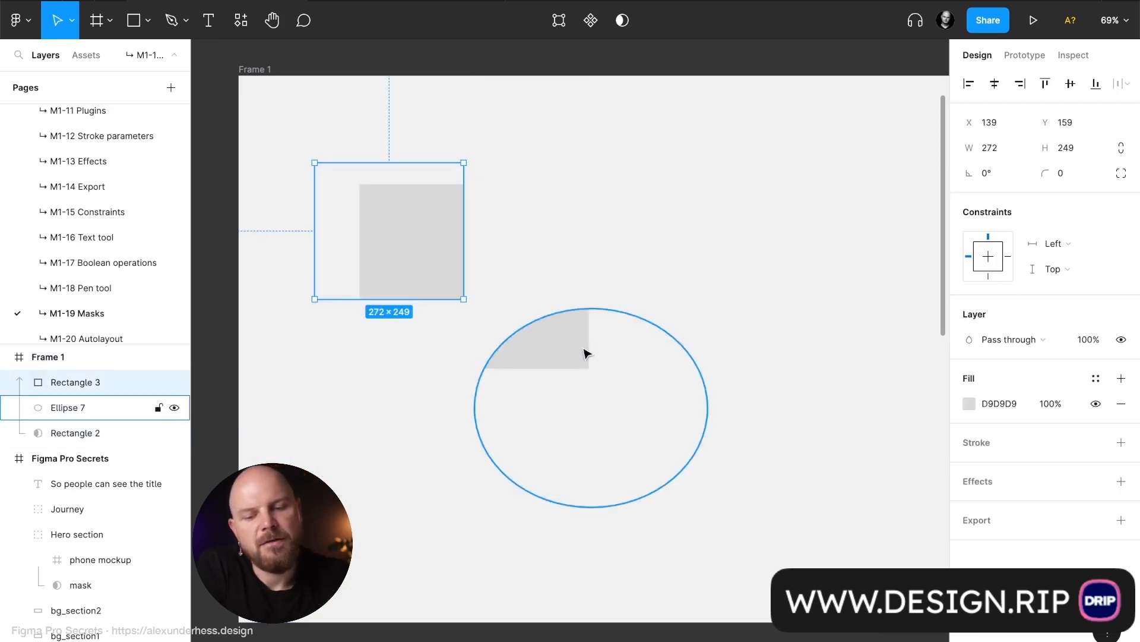
left_click(585, 351)
left_click(427, 263)
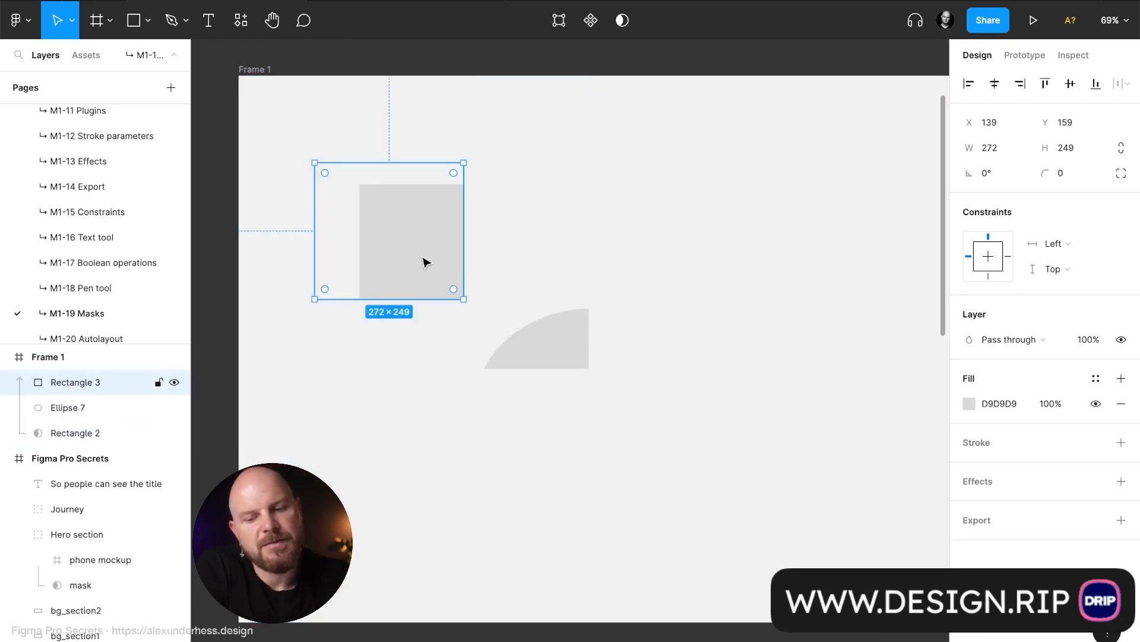
left_click(506, 278)
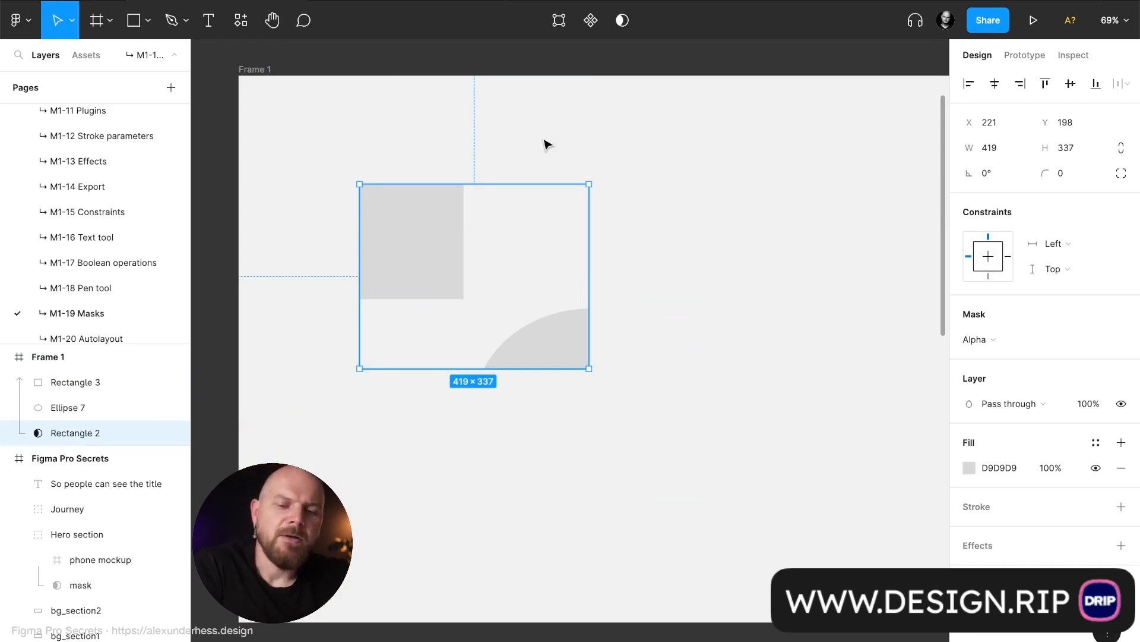
- Draw a second frame about 1446 × 983 on the empty canvas beyond the first frame's right edge
scroll(545, 144, "down", 3, "ctrl")
scroll(546, 144, "right", 10)
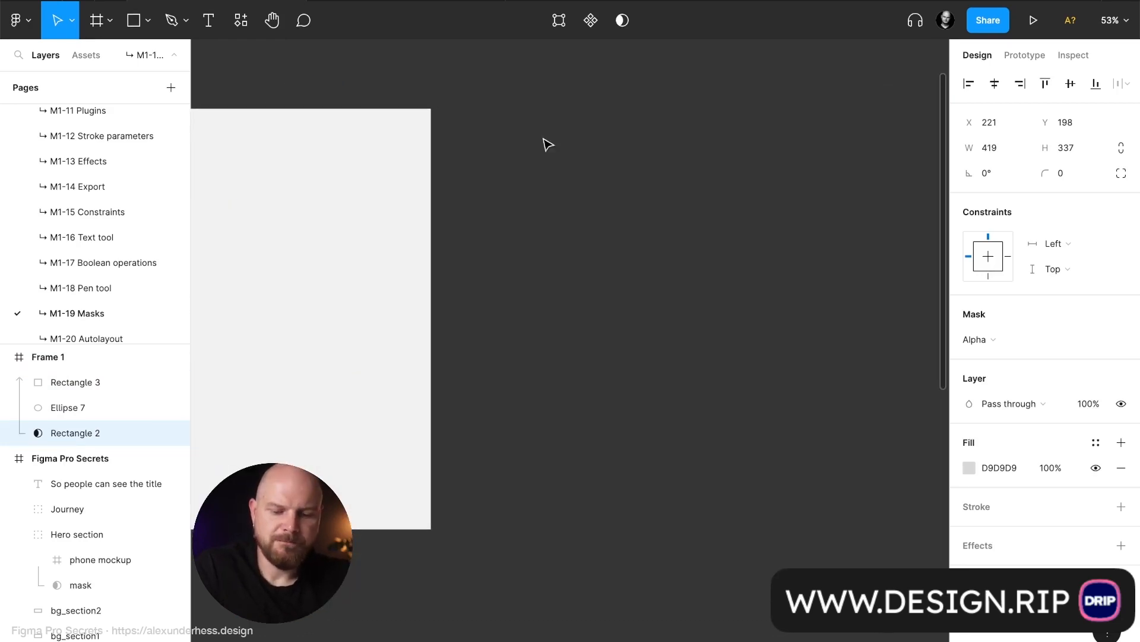
key("f")
left_click_drag(424, 89, 948, 508)
scroll(463, 270, "left", 3)
scroll(464, 273, "left", 3)
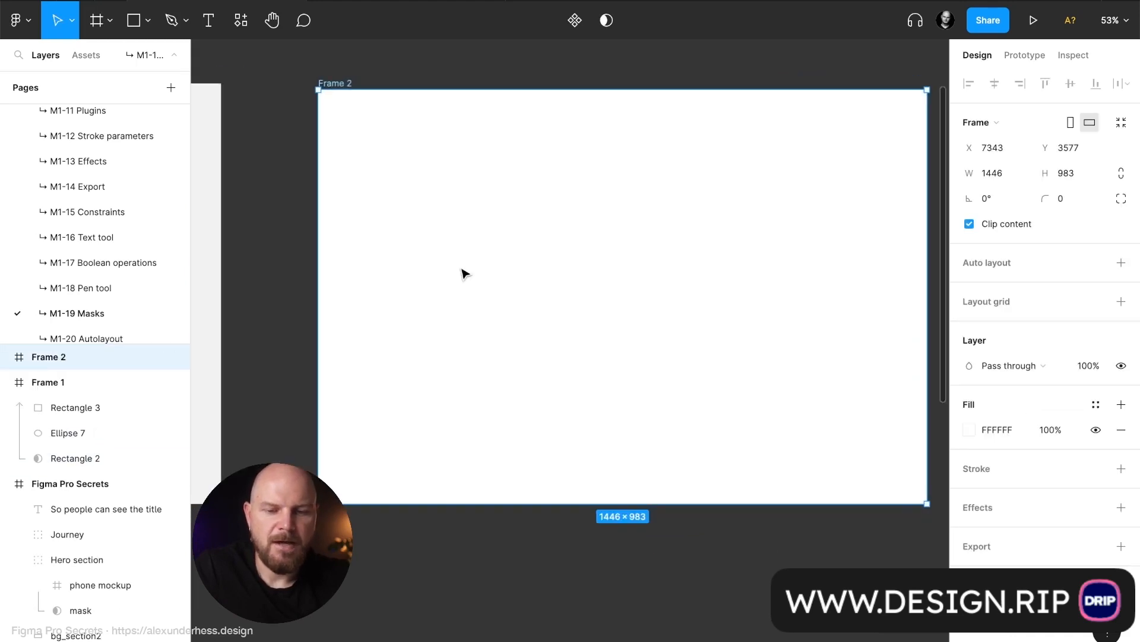
- Cover the whole second frame with a rectangle and set its fill to 111111
key("r")
left_click_drag(323, 95, 928, 510)
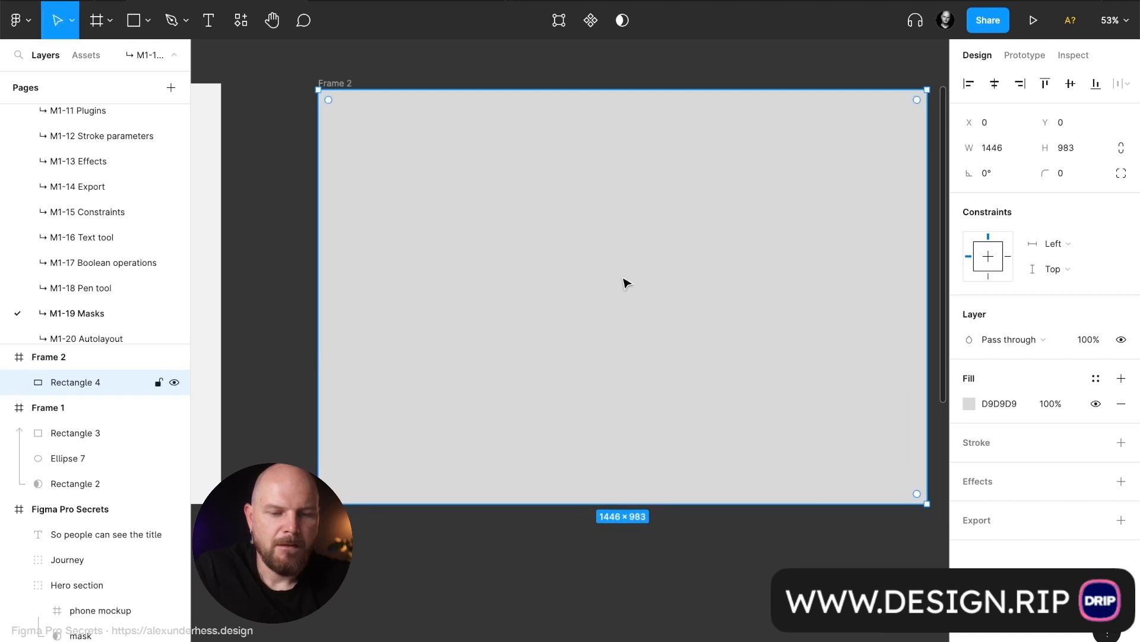
left_click(1005, 406)
type("111111")
key("Return")
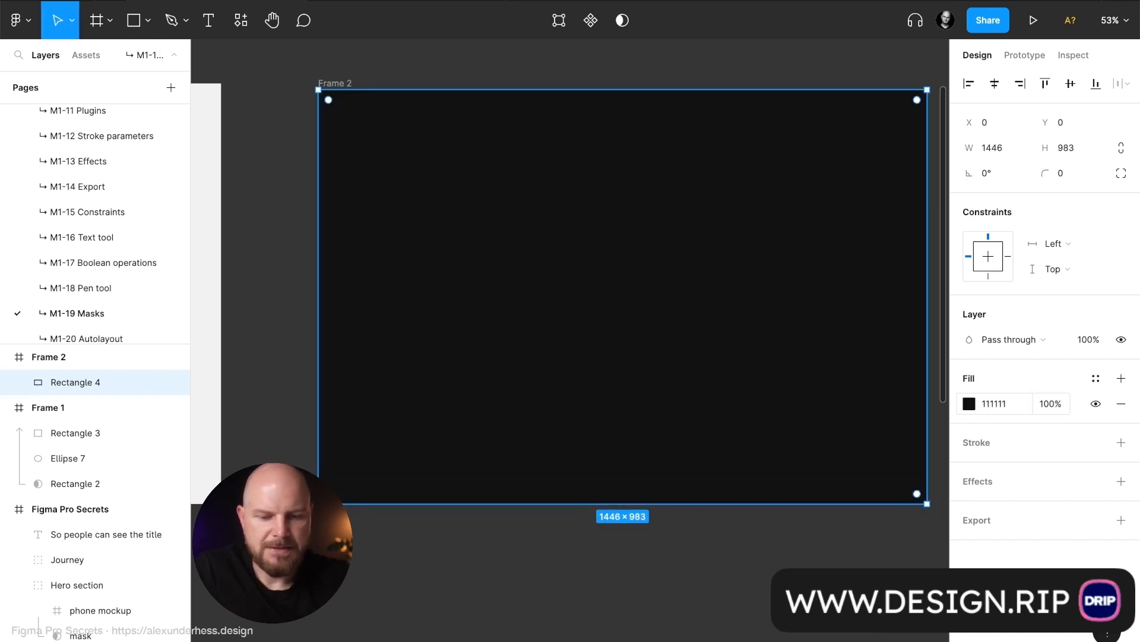
- Draw a square in the left half of the dark rectangle and cut it out of the dark area with Subtract selection
scroll(363, 377, "right", 3)
scroll(364, 377, "up", 1)
key("r")
left_click_drag(380, 217, 583, 420)
key("Escape")
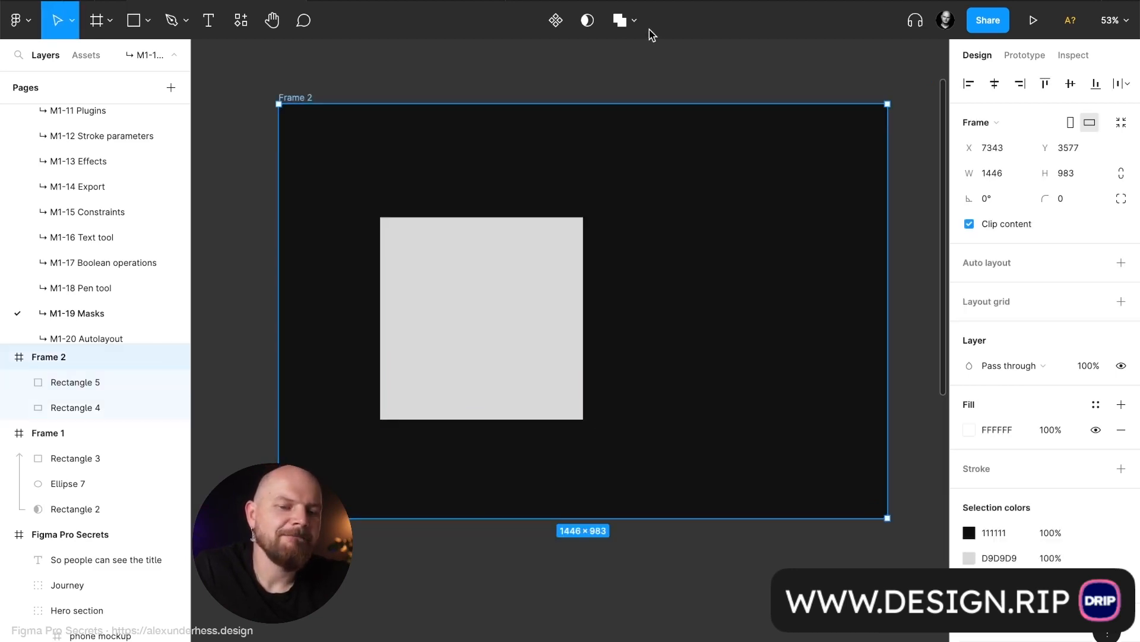
left_click(634, 21)
left_click(635, 83)
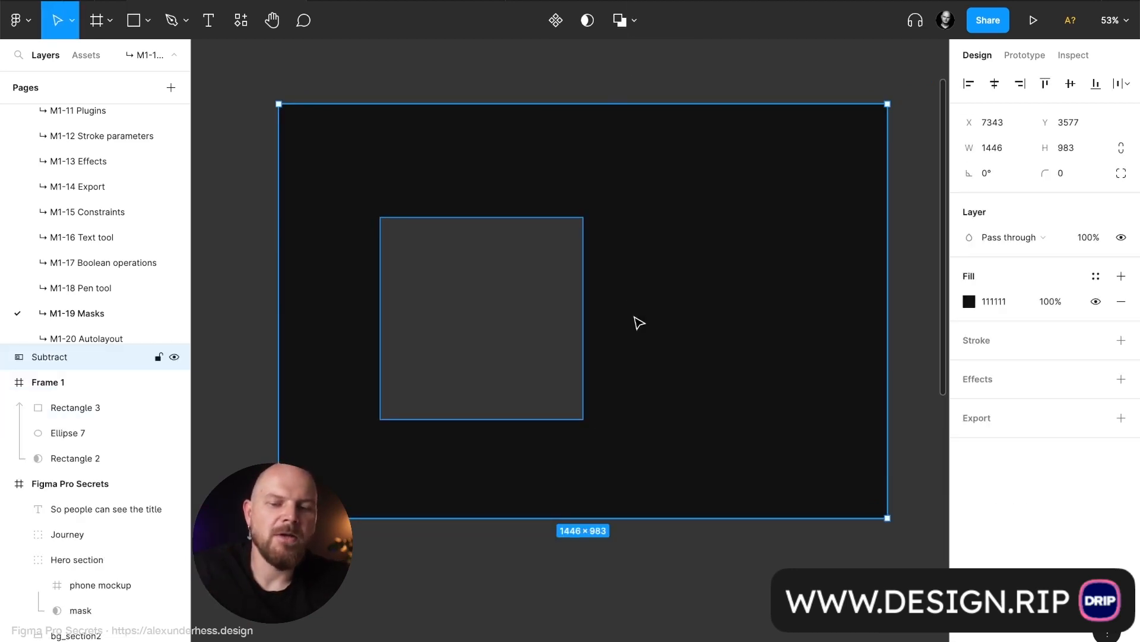
- Undo the Subtract operation on the dark rectangle and the square
key("Escape")
left_click(350, 129)
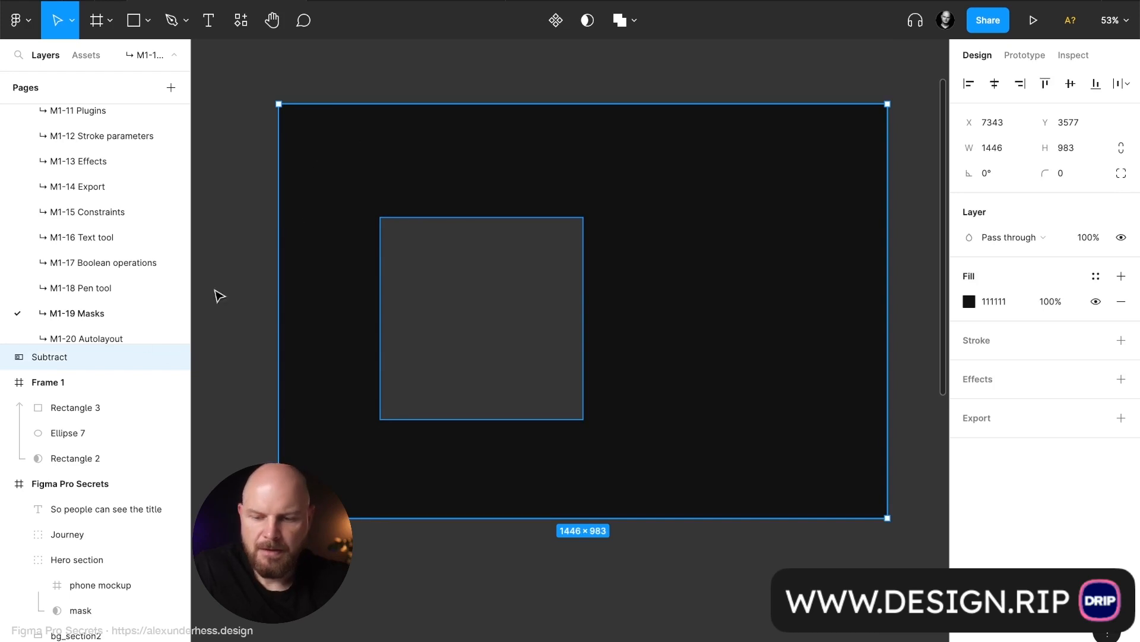
key("Escape")
left_click(346, 420)
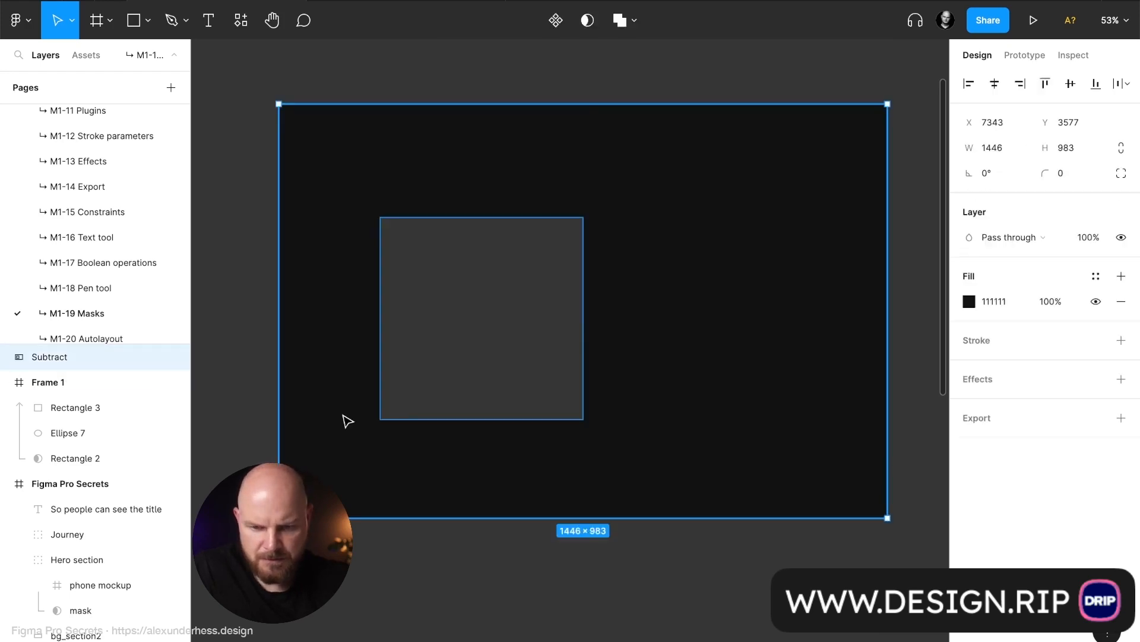
key("ctrl+z")
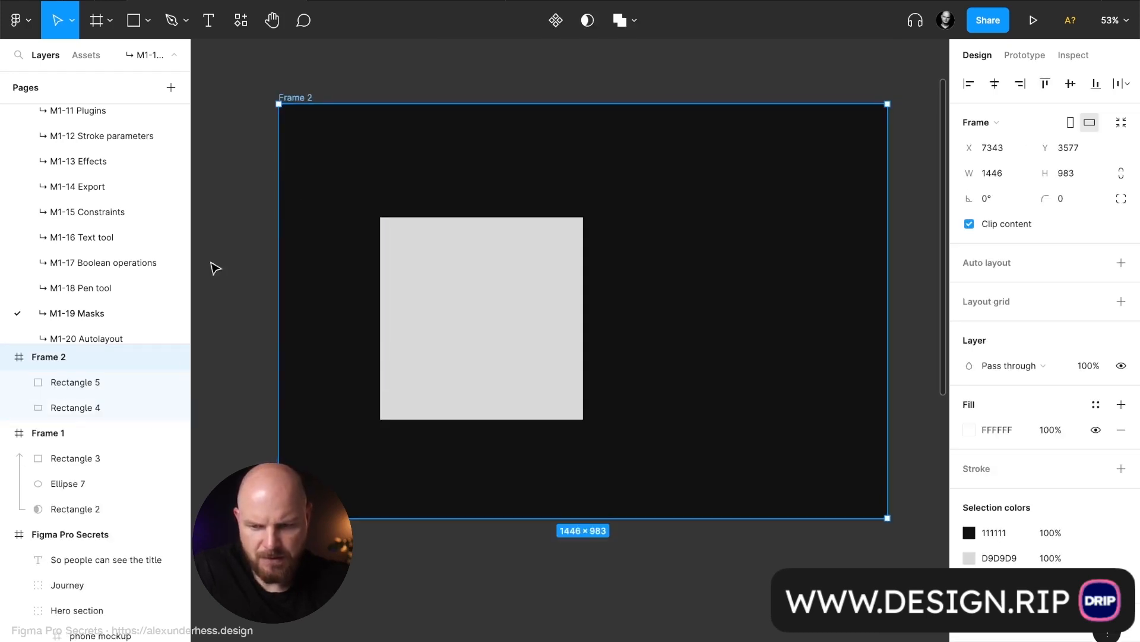
- Select both rectangles inside Frame 2 and cut the square out of the dark one with Subtract selection
left_click(70, 384)
left_click(73, 408, "shift")
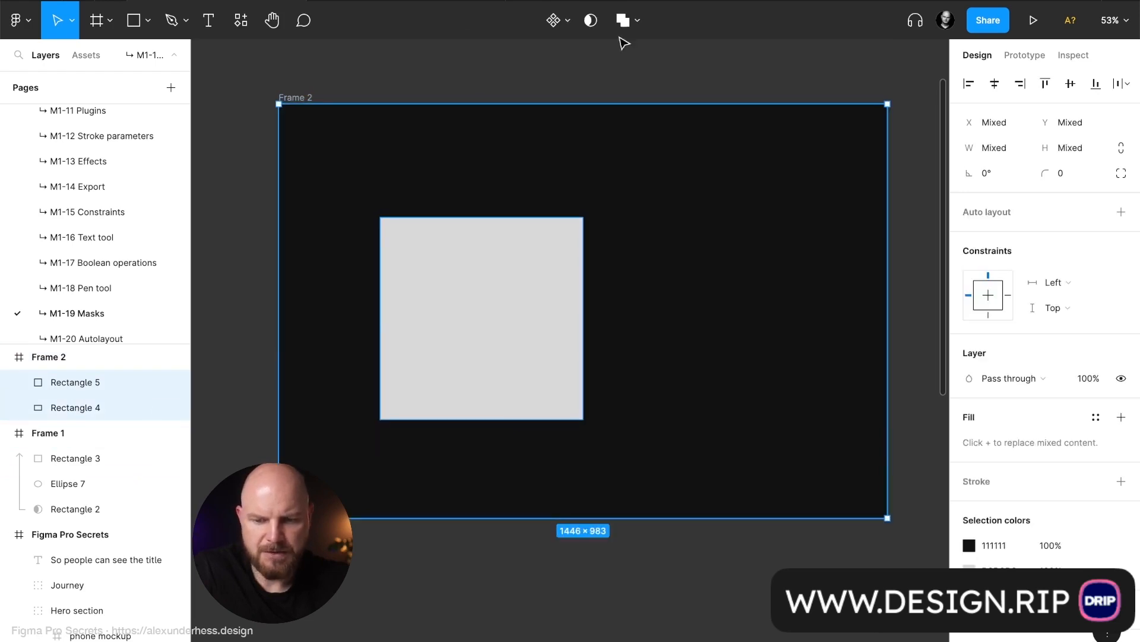
left_click(638, 21)
left_click(639, 81)
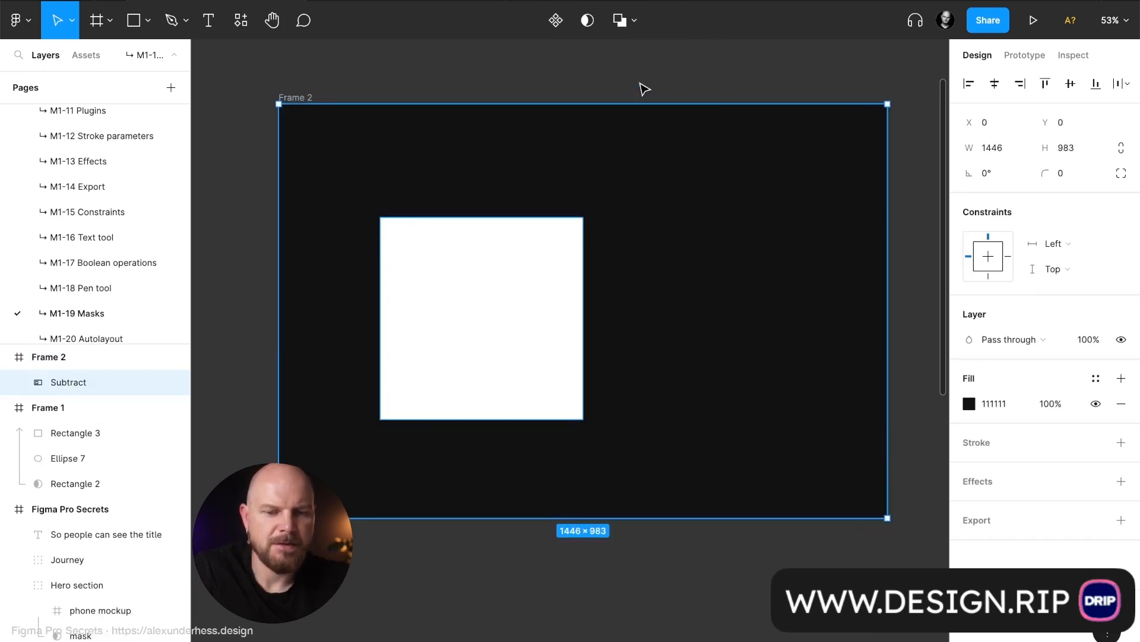
key("Escape")
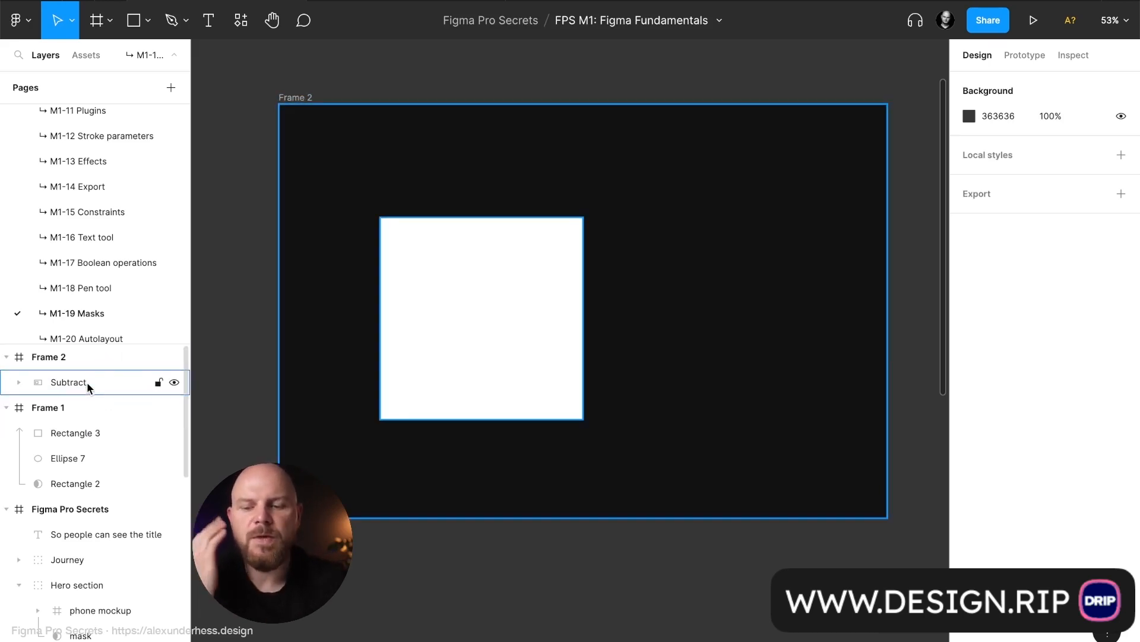
- Expand the Subtract shape in the layer list and select each of its two rectangles to examine them
left_click(19, 383)
left_click(107, 432)
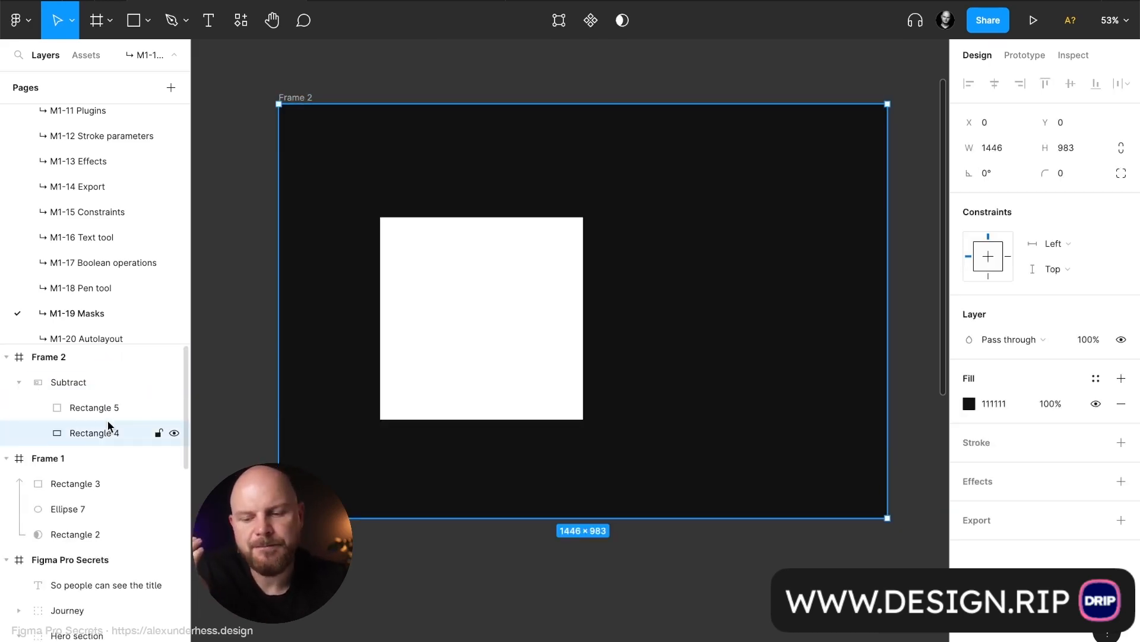
left_click(94, 406)
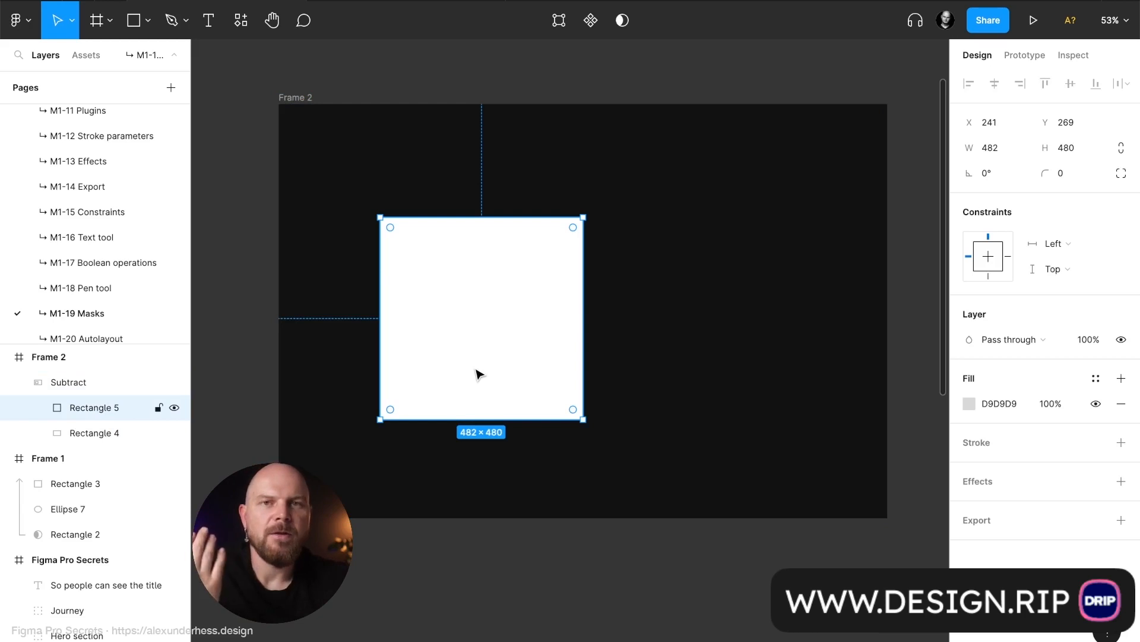
- Try moving the dark shape diagonally across the frame and undo the move
left_click(374, 180)
left_click_drag(347, 173, 450, 270)
key("ctrl+z")
- Move the whole Subtract shape out of Frame 2 to about X 7939, Y 4399, and select the frame
left_click(76, 382)
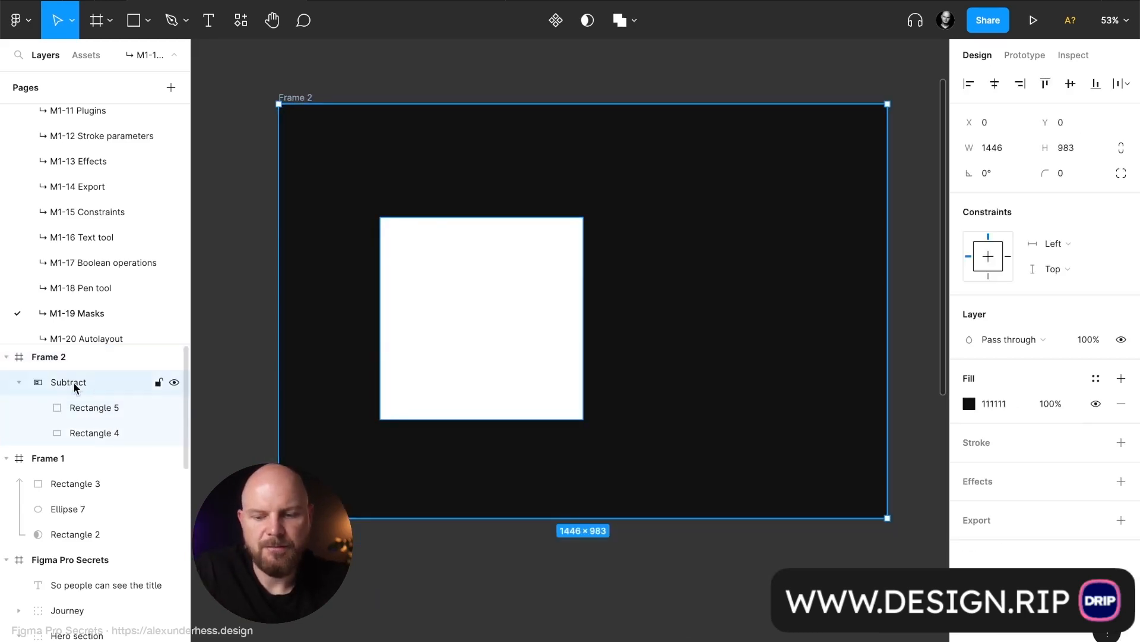
left_click_drag(400, 186, 653, 536)
left_click(463, 313)
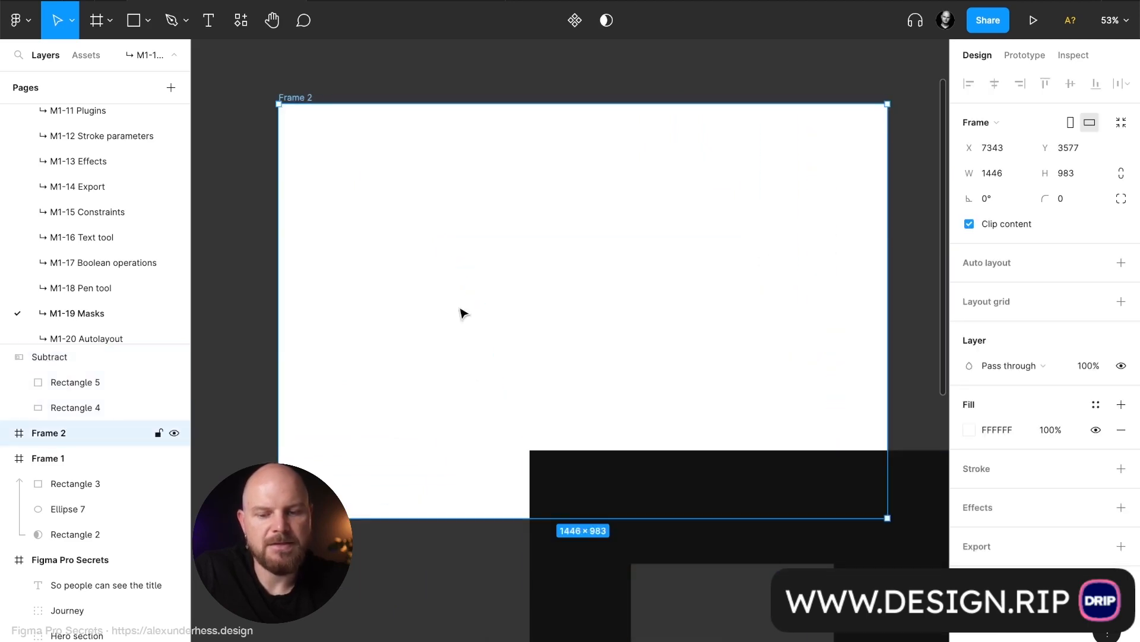
- Add the text "We have some text" inside Frame 2 and move it to about X 120, Y 318
key("t")
left_click(458, 305)
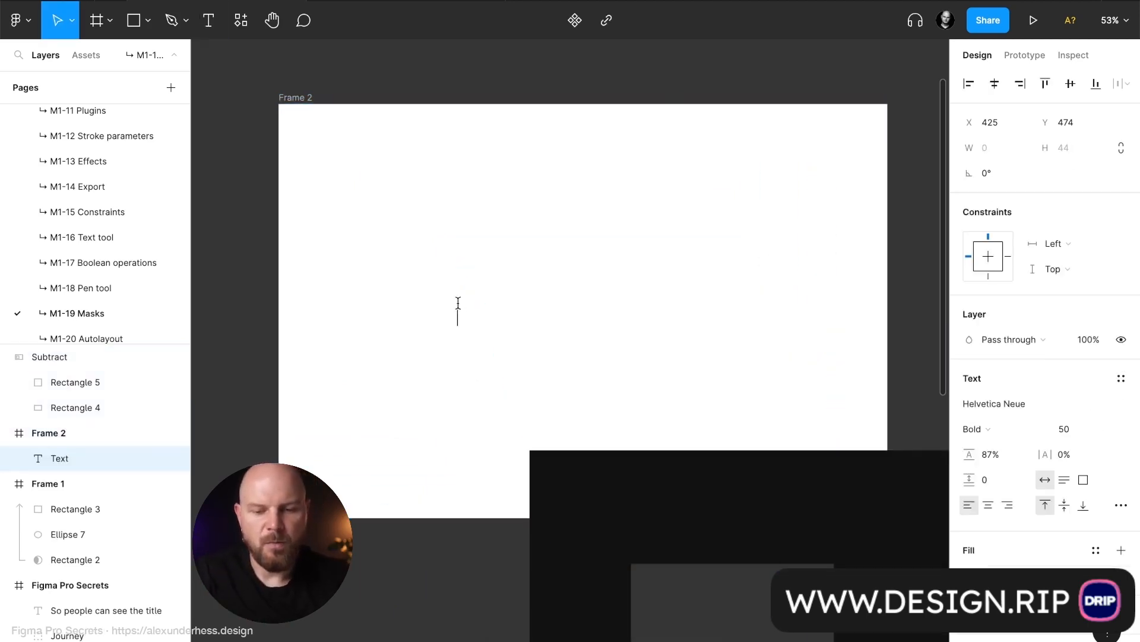
type("We have d")
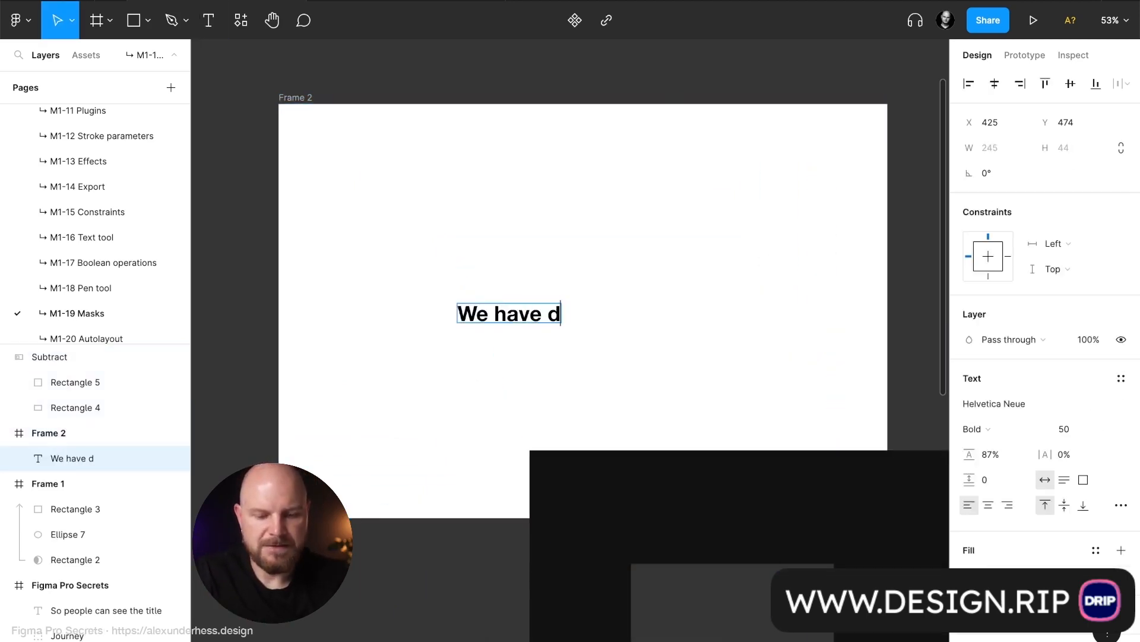
key("BackSpace")
type("some text")
key("Escape")
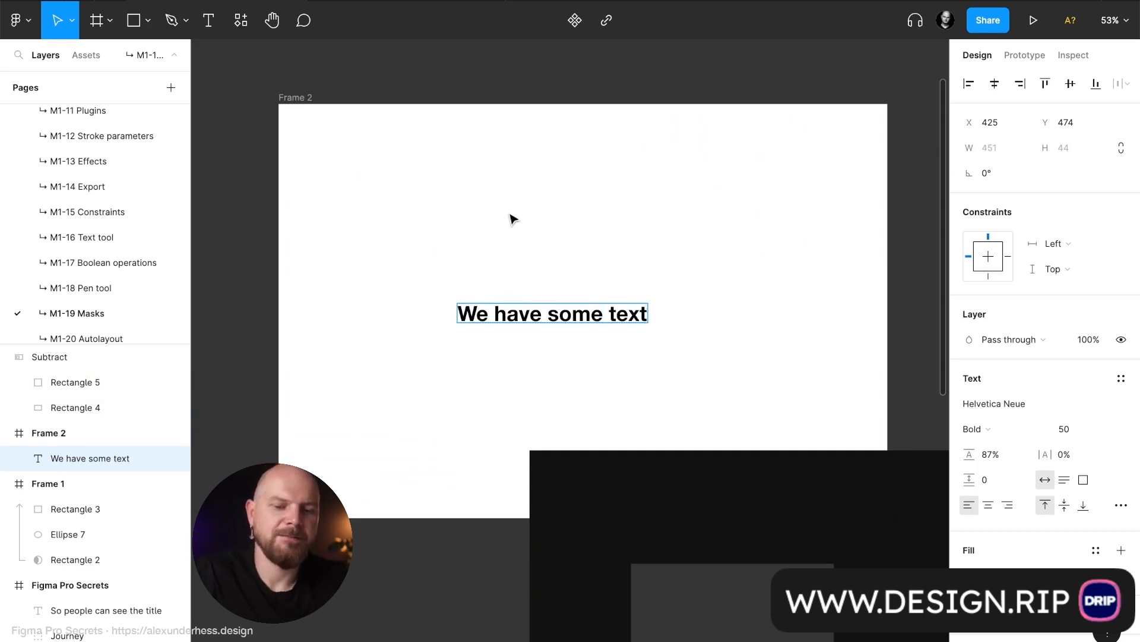
left_click_drag(510, 301, 382, 237)
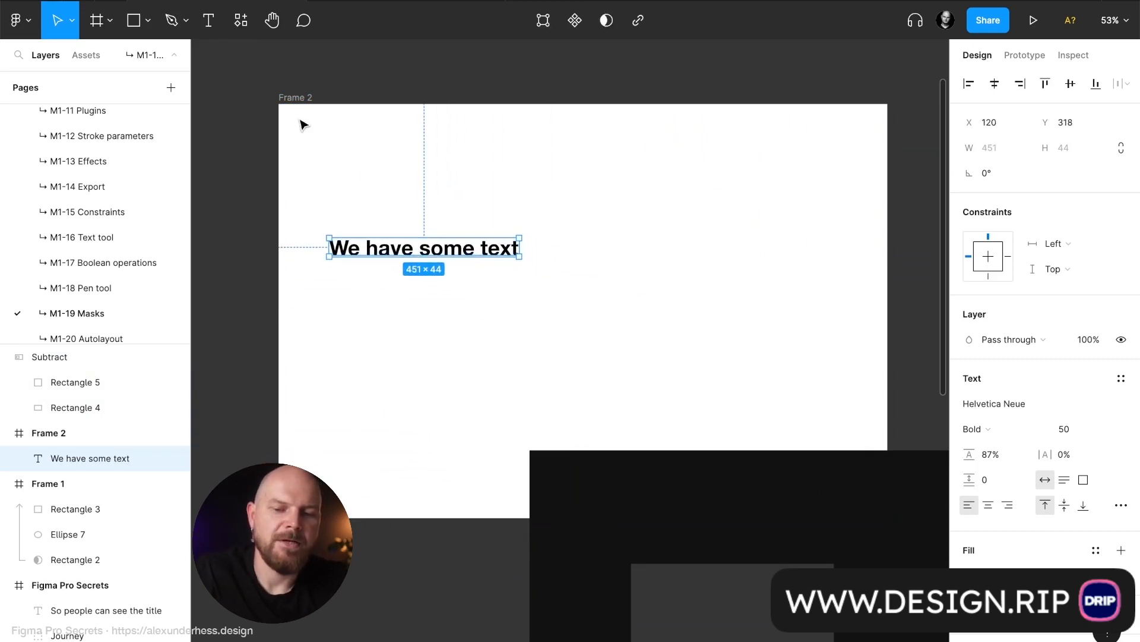
- Move the Subtract shape back over Frame 2 at X 7343, Y 3577, and shift its square cut-out to the frame's centre
left_click(614, 521)
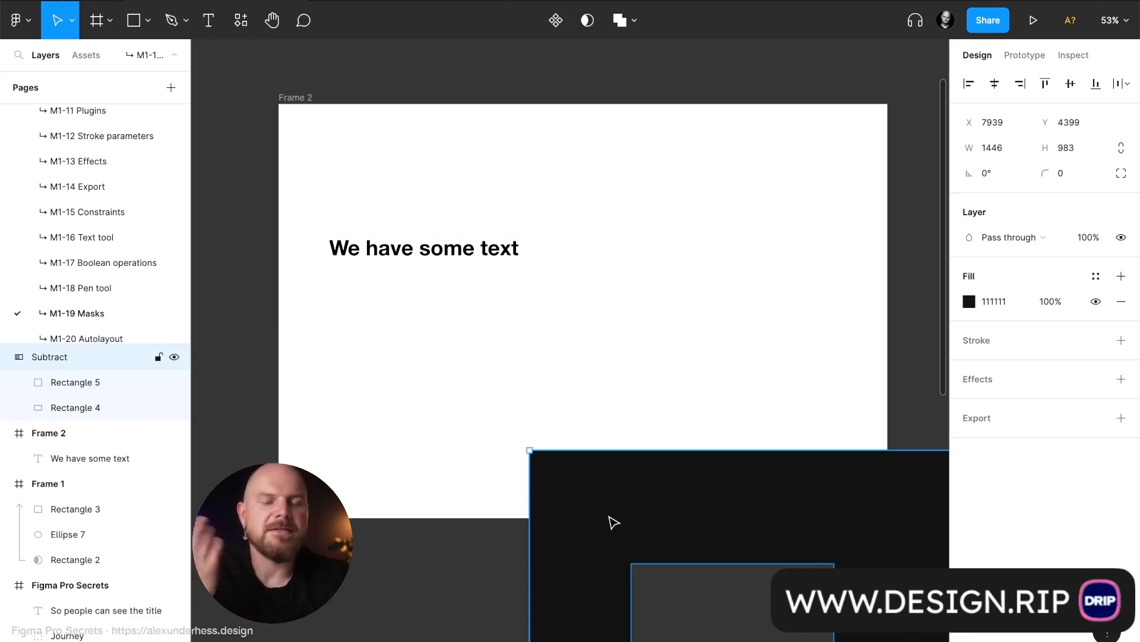
left_click_drag(611, 520, 360, 176)
left_click(84, 382)
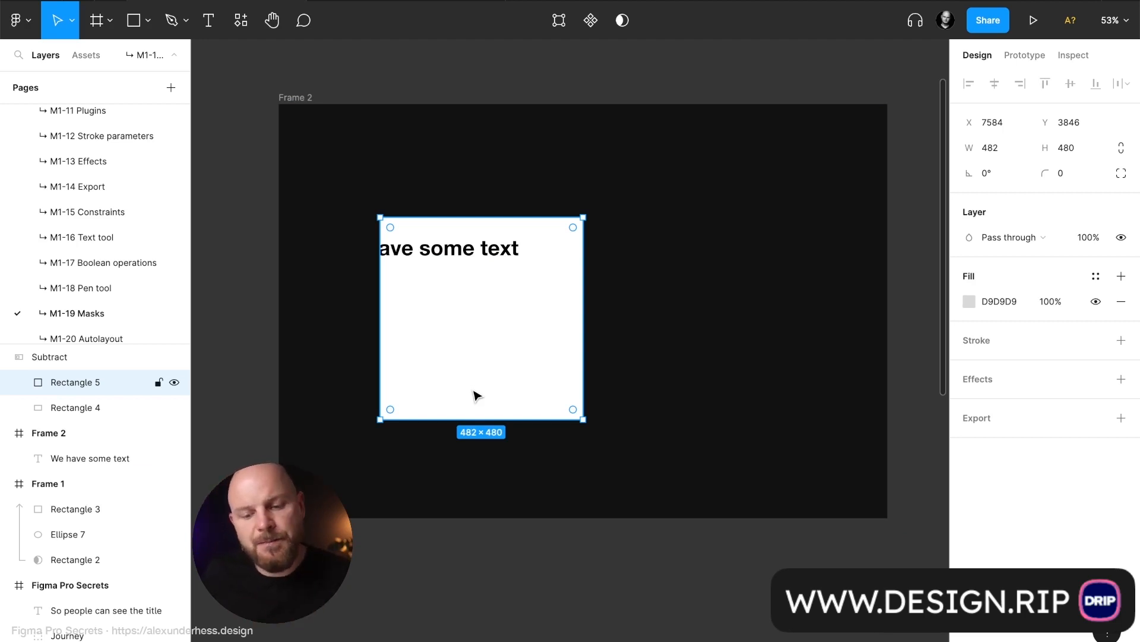
left_click_drag(475, 396, 576, 387)
- Select the text beneath the Subtract shape and move it to about X 244, Y 438
left_click(657, 153)
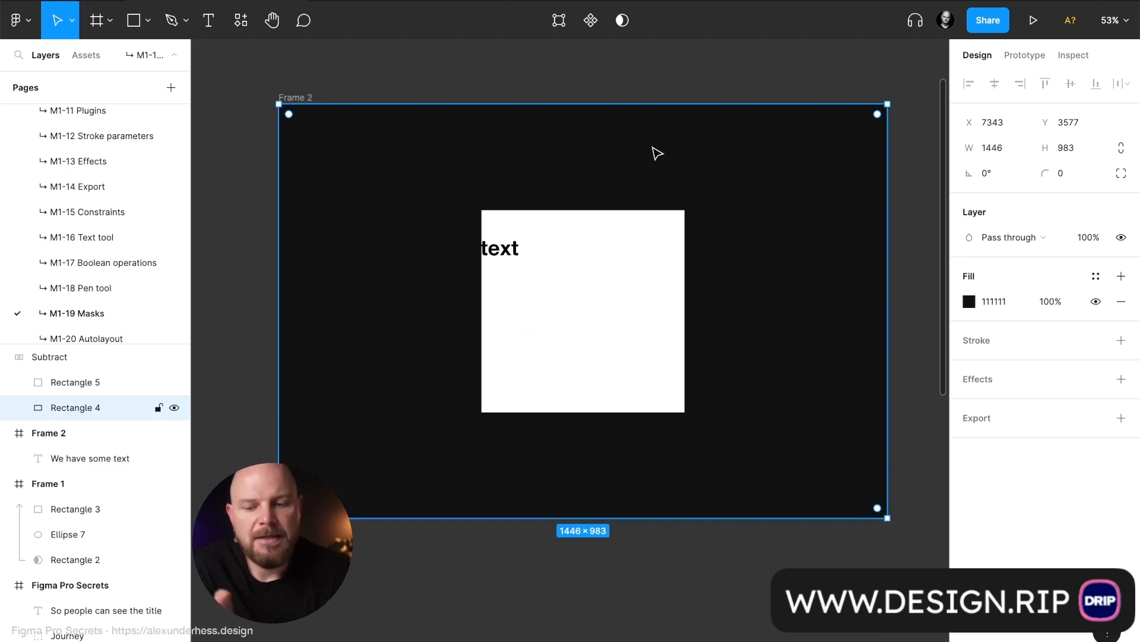
left_click(90, 459)
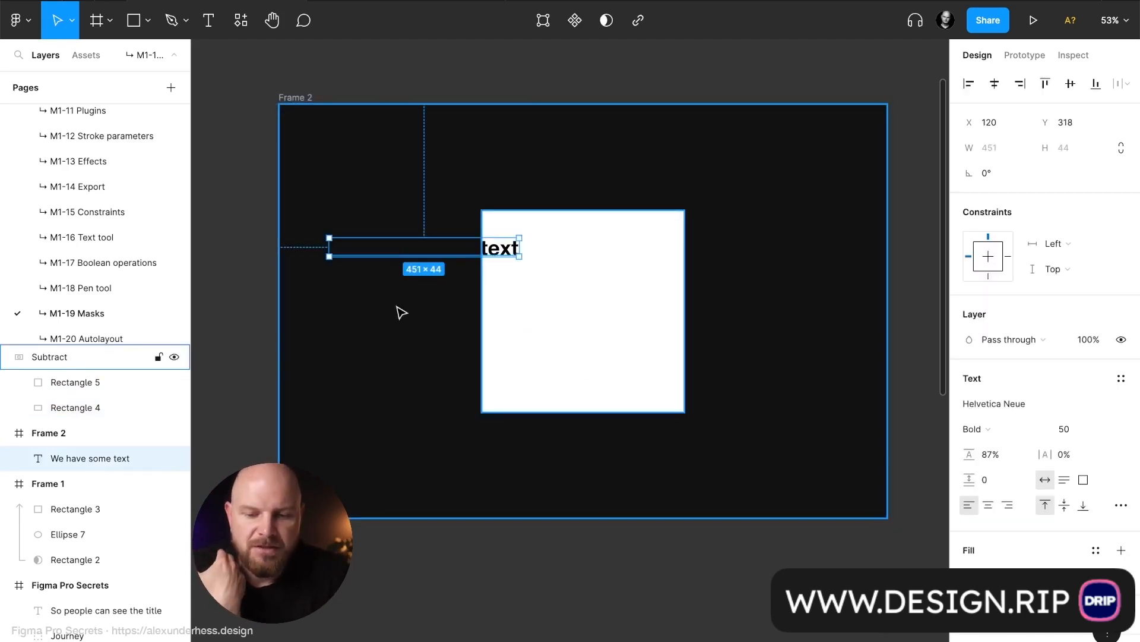
left_click_drag(365, 254, 416, 303)
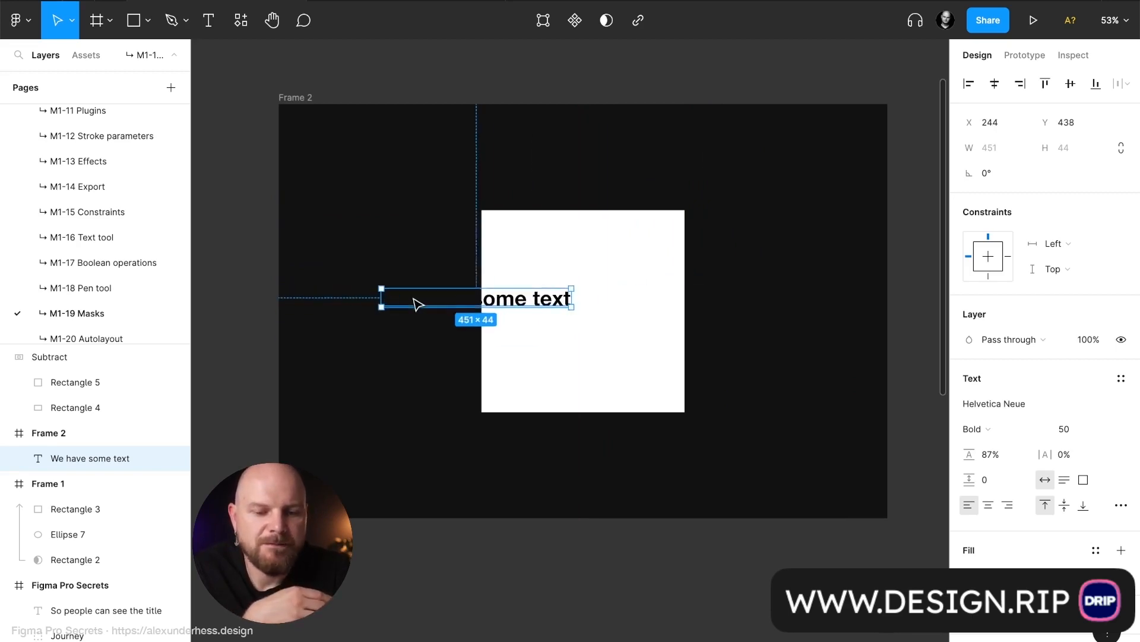
- Delete the Subtract shape and Frame 2 with its text
left_click(313, 117)
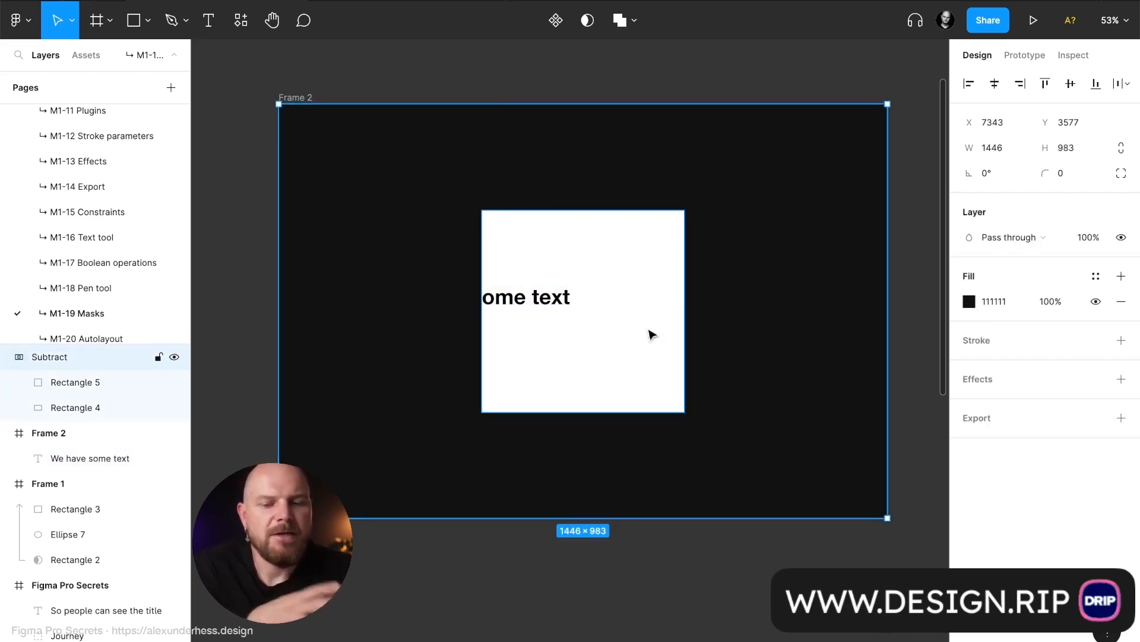
key("Delete")
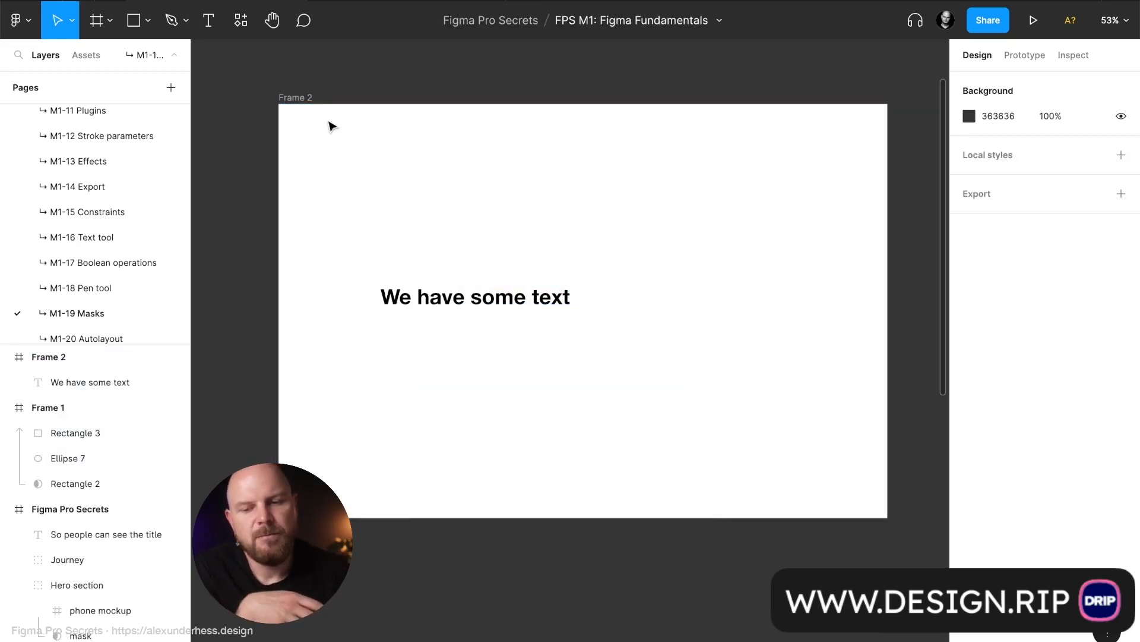
left_click(304, 97)
key("Delete")
- Add a 000000 stroke and a drop shadow to the mask rectangle in Frame 1
scroll(560, 196, "left", 10)
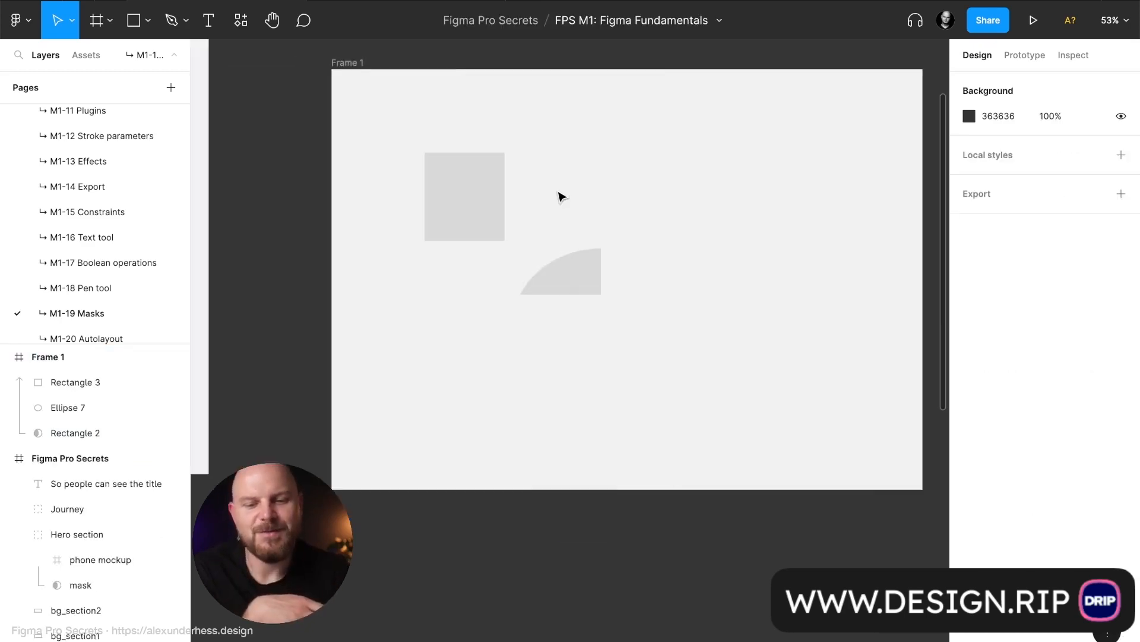
left_click(556, 234)
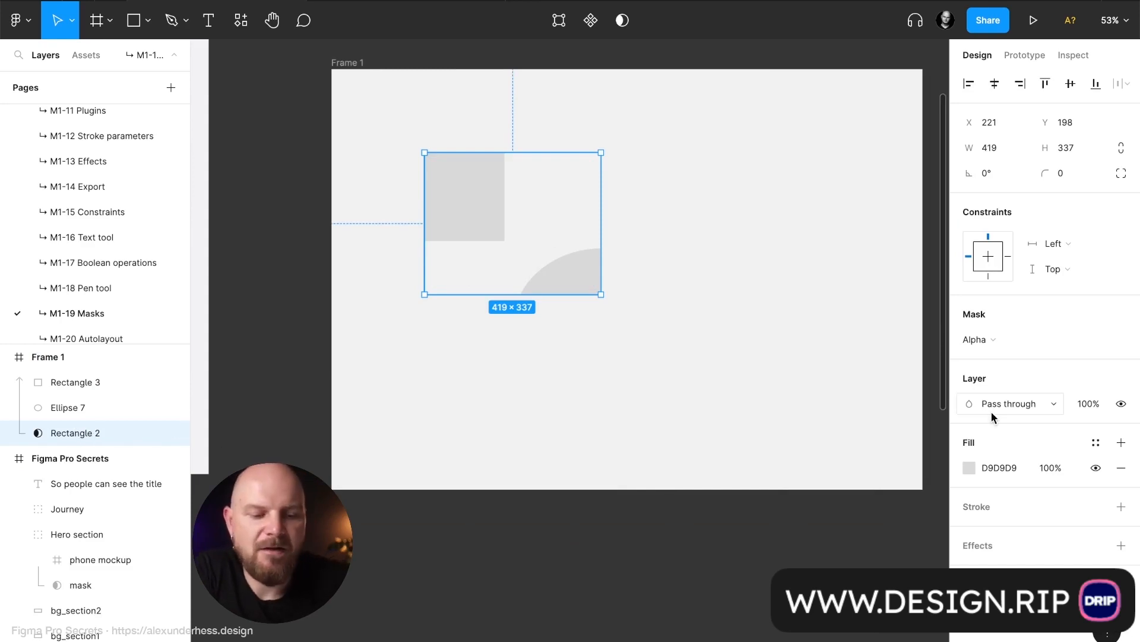
left_click(1122, 507)
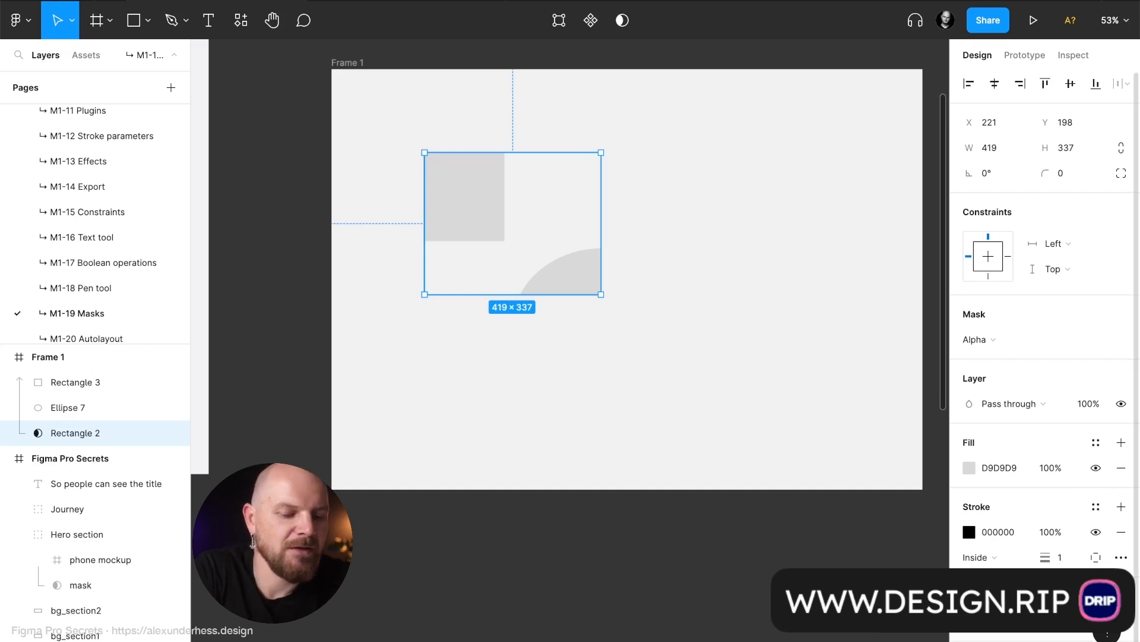
left_click(969, 608)
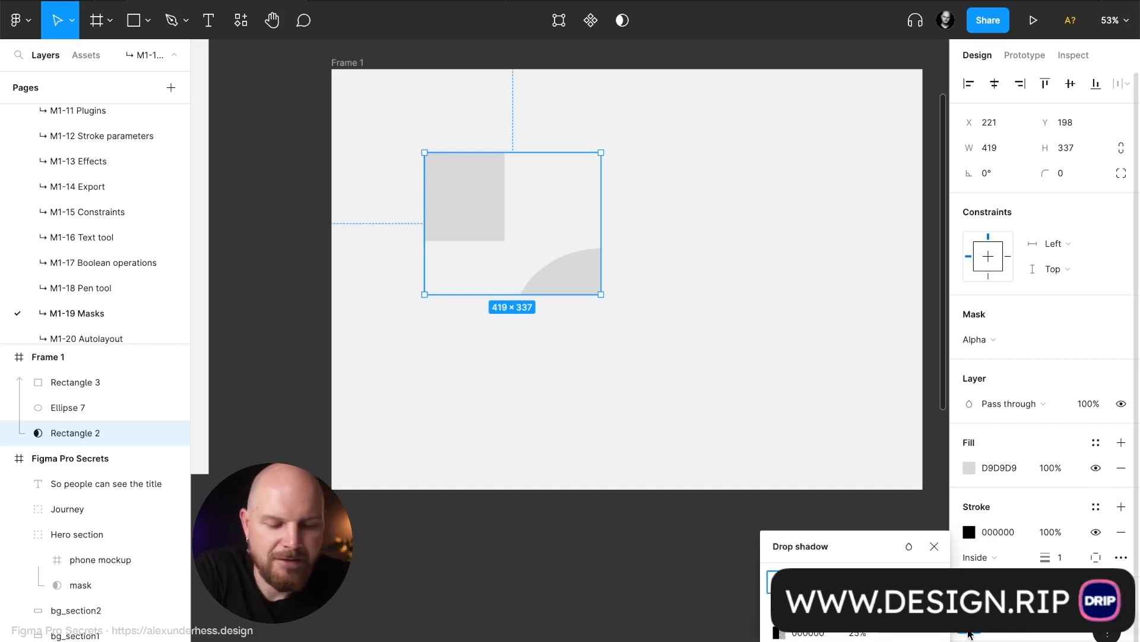
left_click(931, 544)
left_click(708, 300)
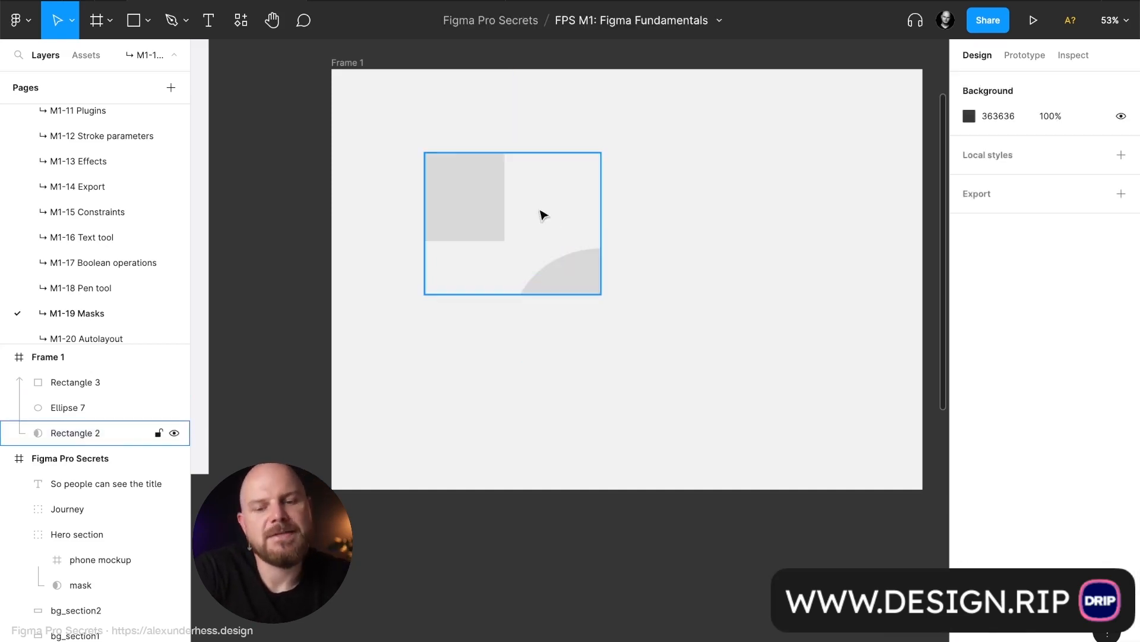
- Set the mask rectangle's stroke to Outside with a weight of 30
left_click(86, 435)
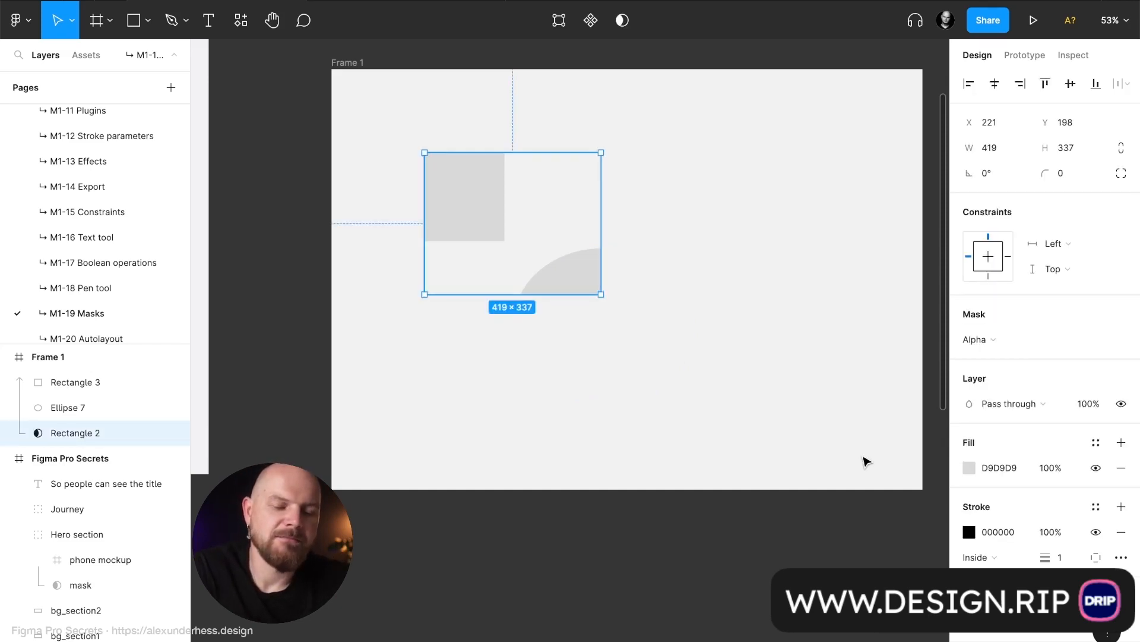
left_click(1006, 561)
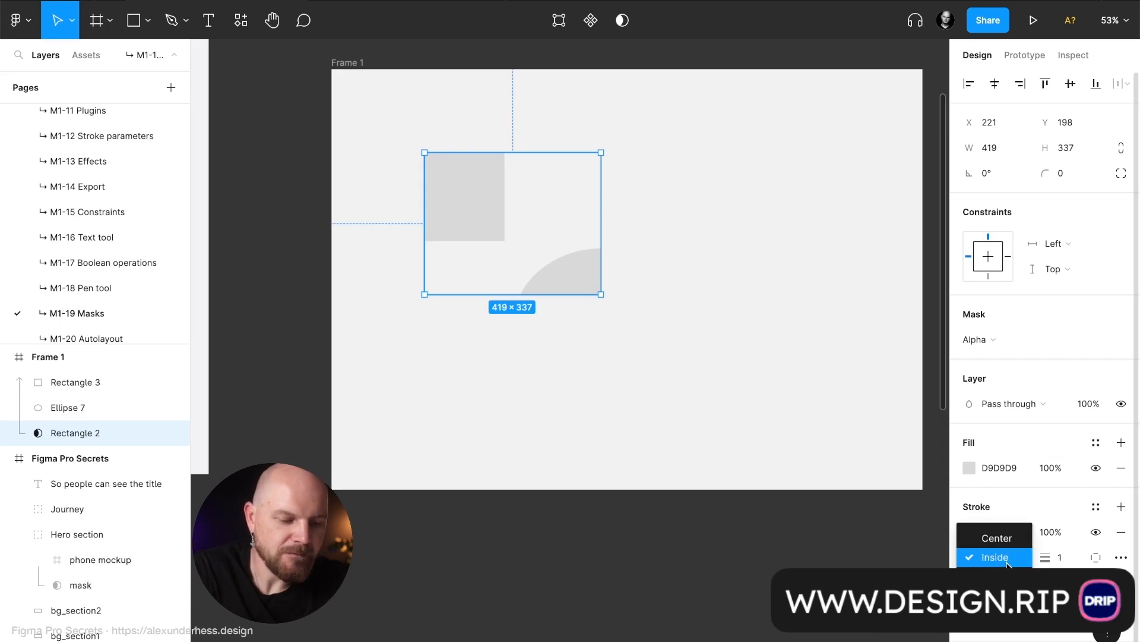
left_click(1000, 576)
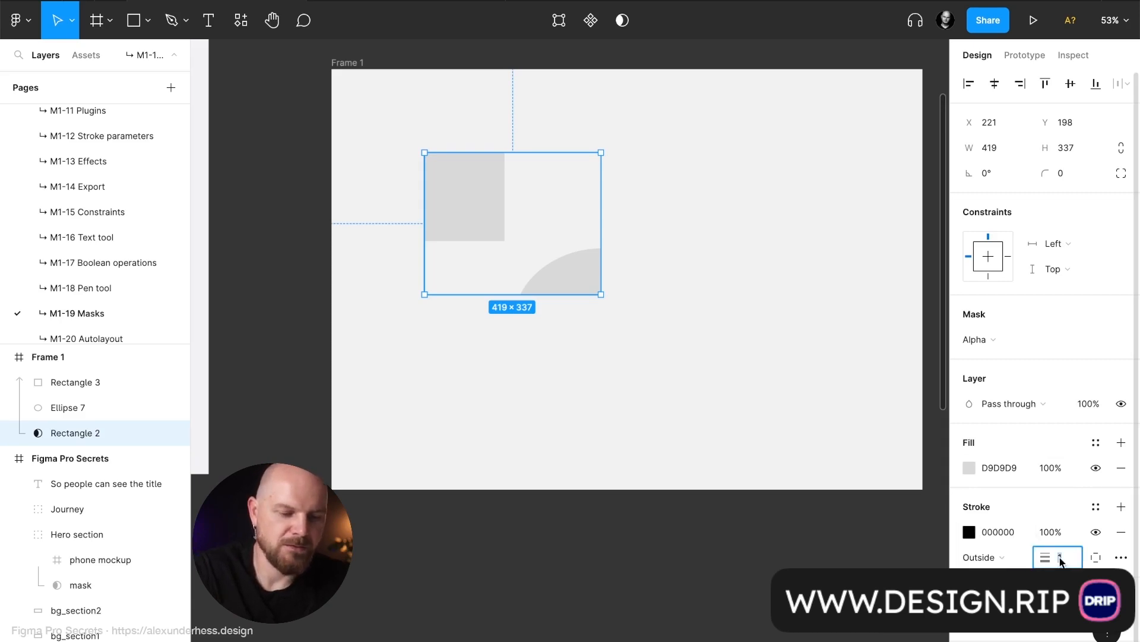
type("30")
key("Return")
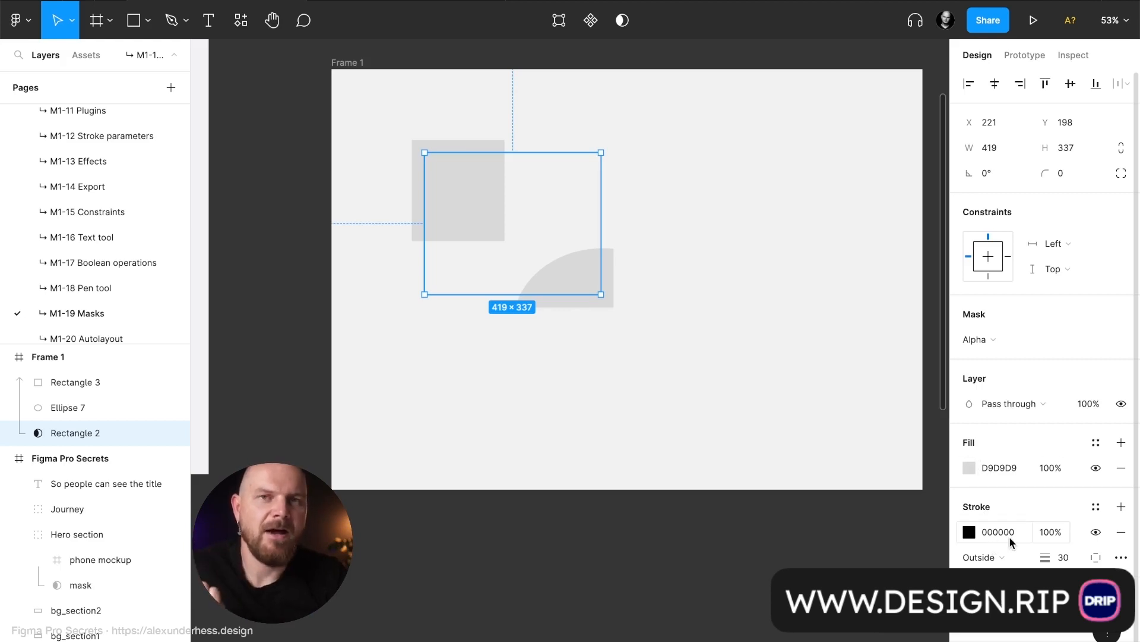
- Toggle the mask rectangle's fill off and on to compare masking by the stroke alone, leaving the fill shown
left_click(1096, 468)
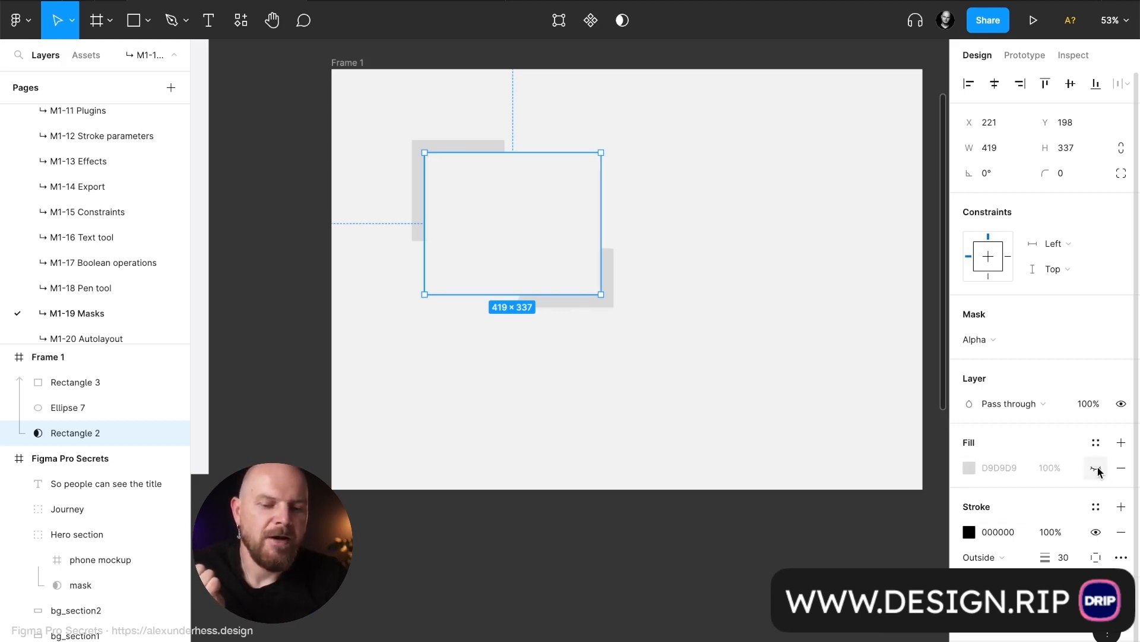
left_click(1096, 468)
left_click(1096, 468)
left_click(1096, 468)
left_click(1096, 468)
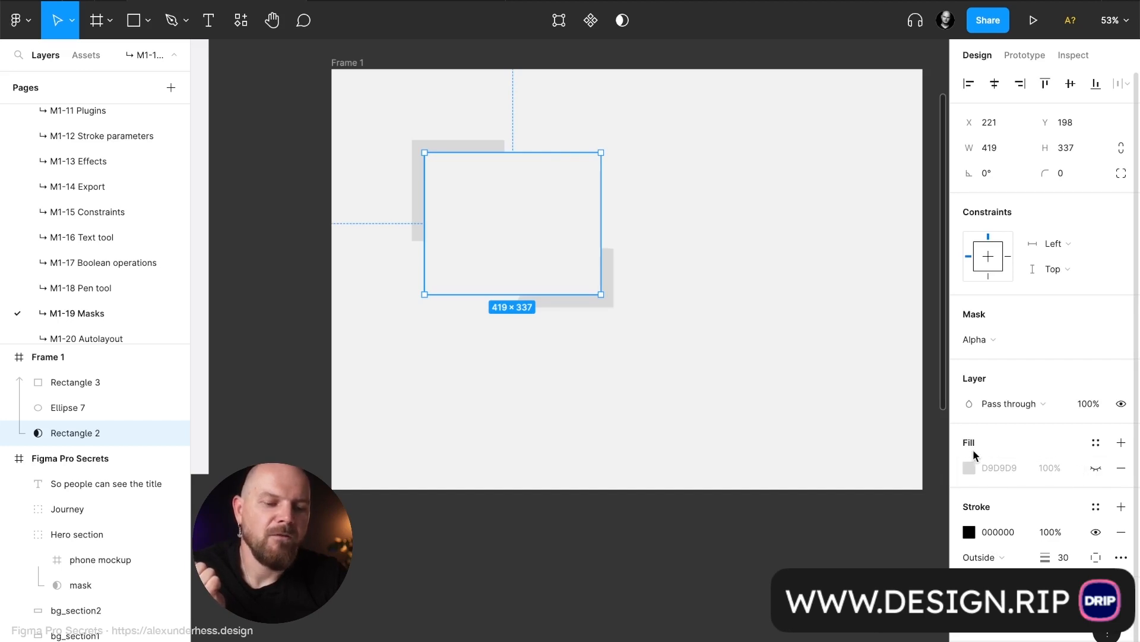
left_click(627, 362)
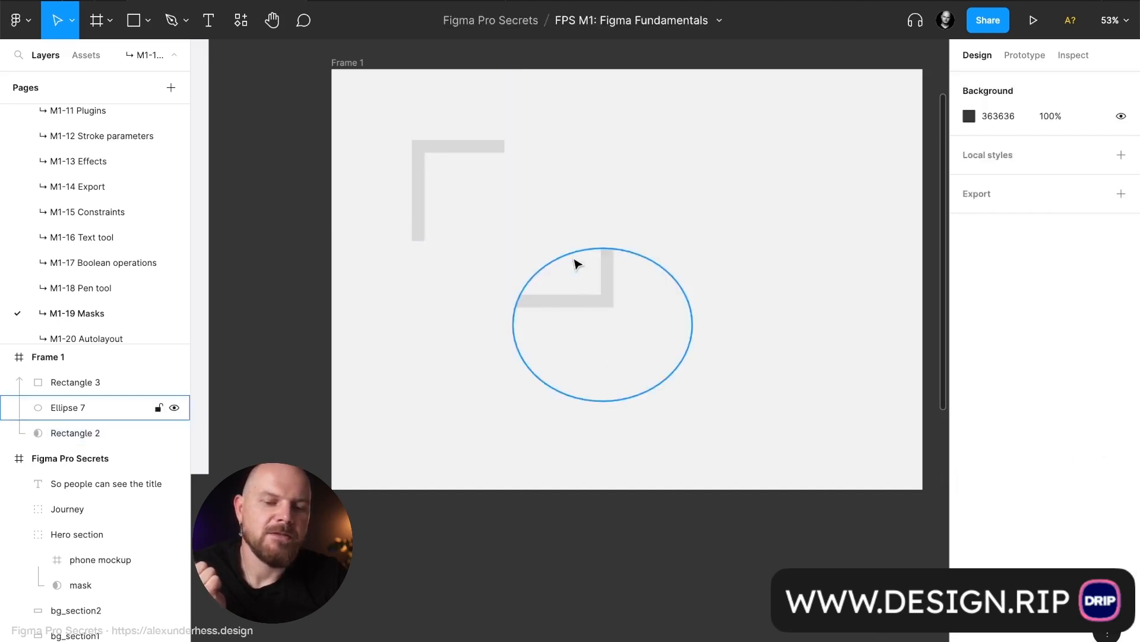
left_click(447, 155)
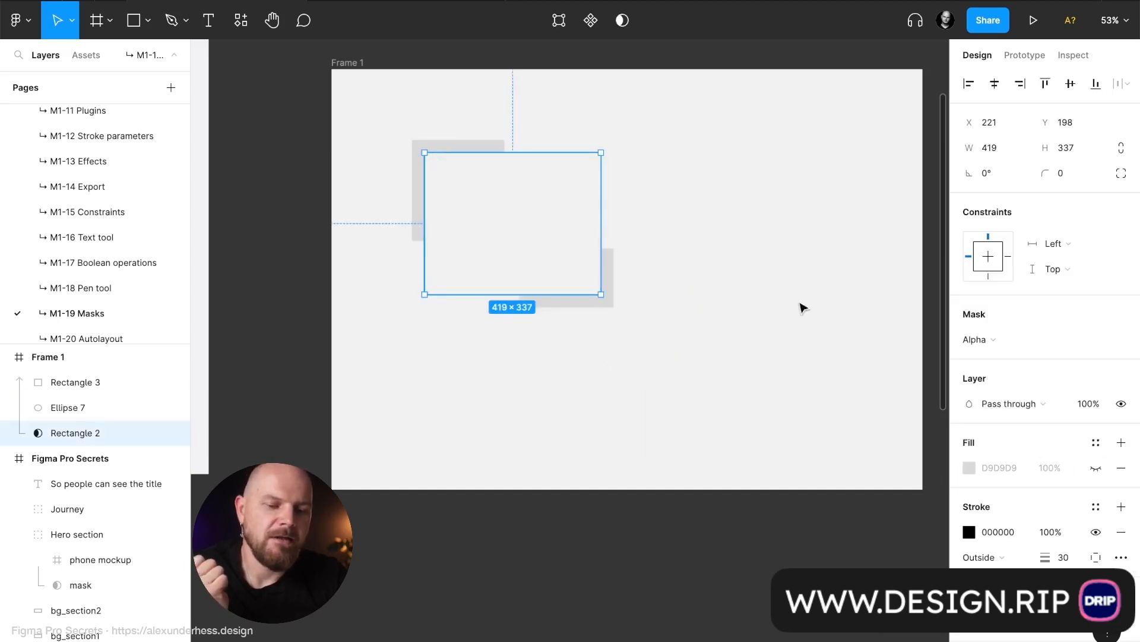
left_click(1097, 469)
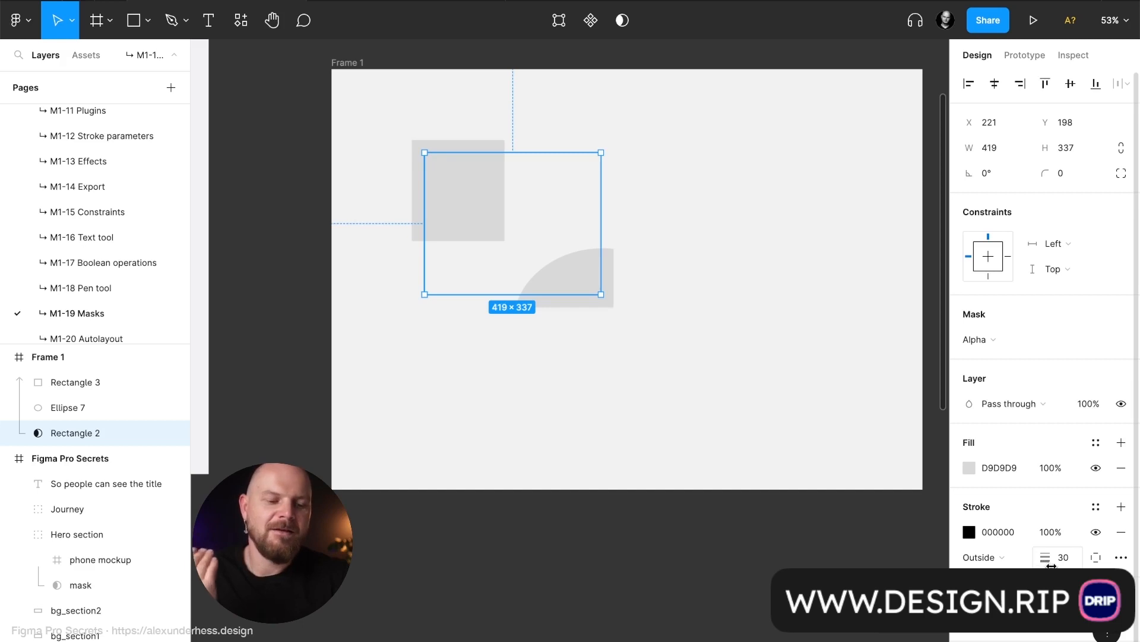
- Try the mask rectangle's stroke at Center and Inside alignment, and remove the stroke
left_click(993, 559)
left_click(1003, 522)
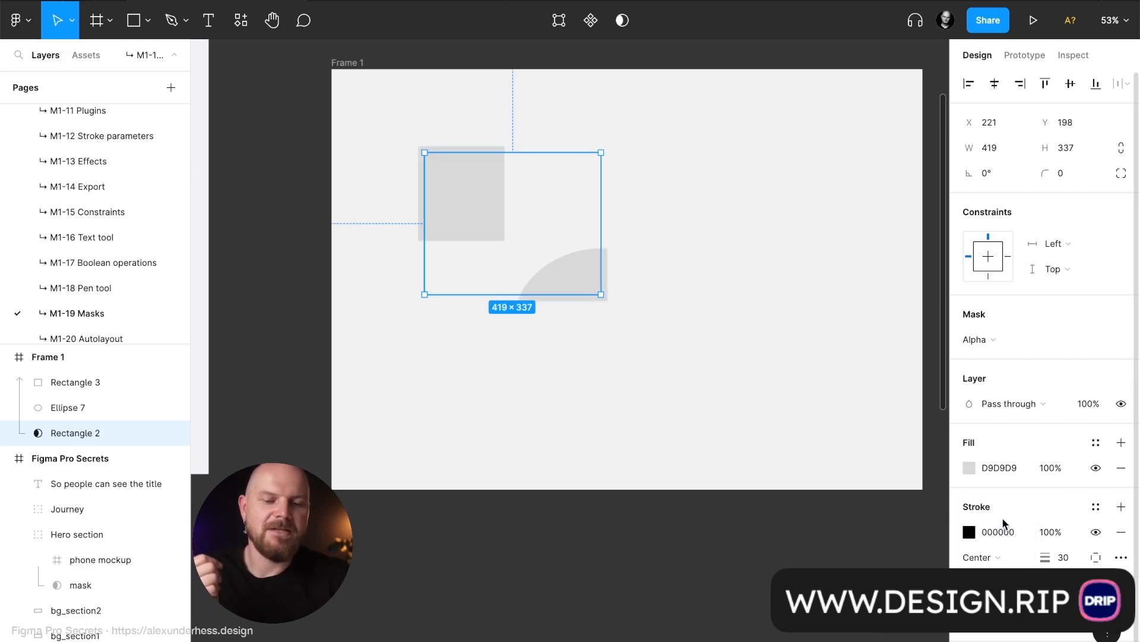
left_click(1007, 557)
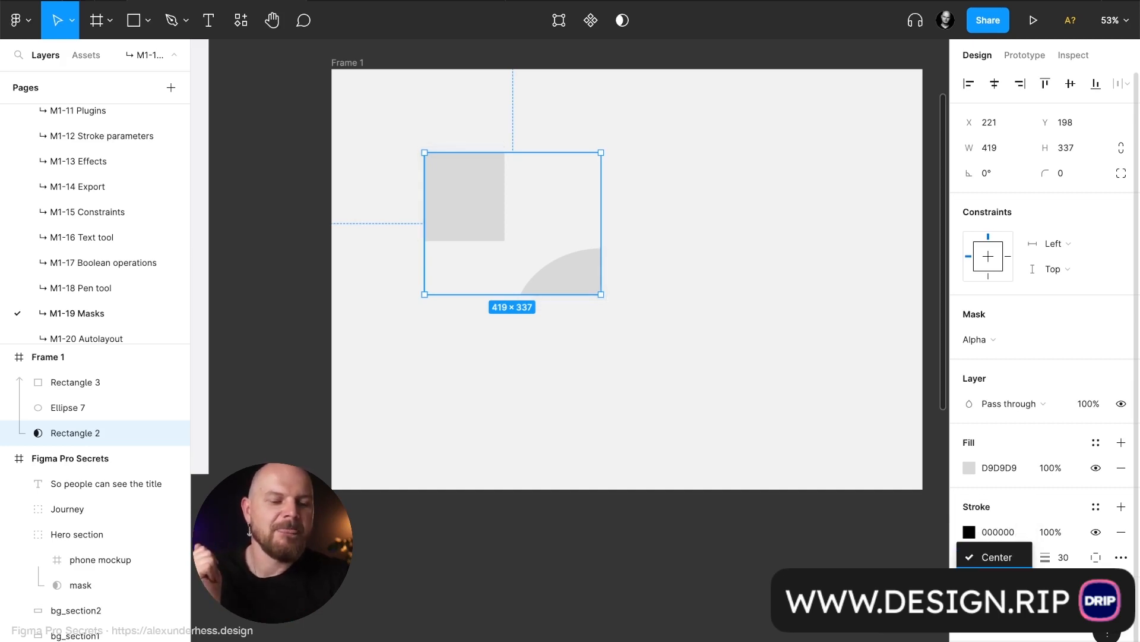
left_click(998, 582)
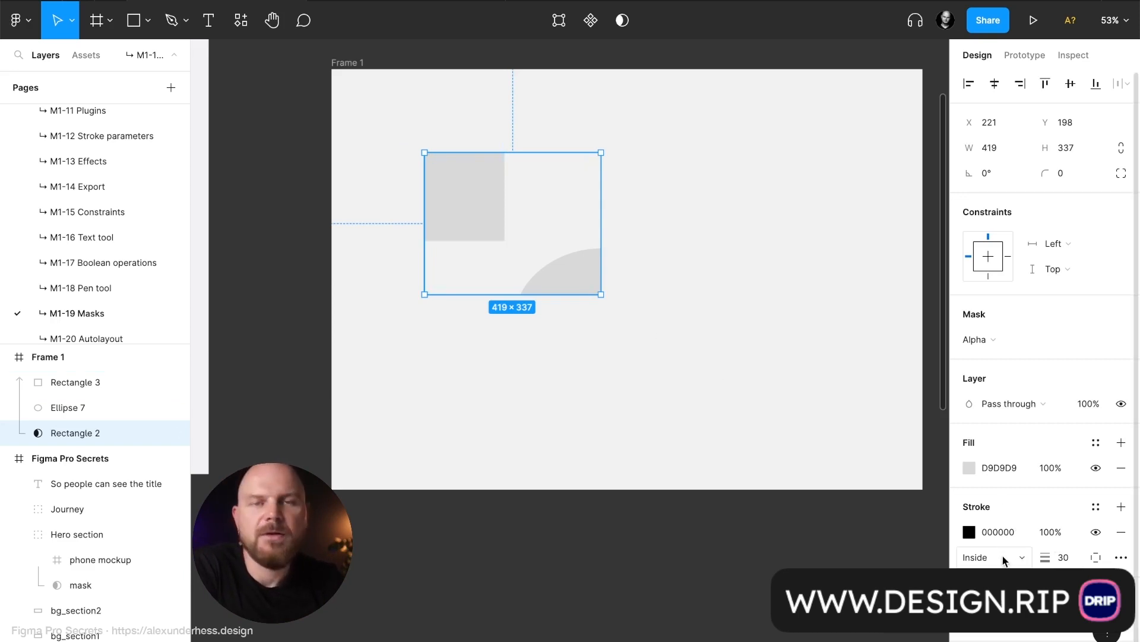
left_click(1121, 534)
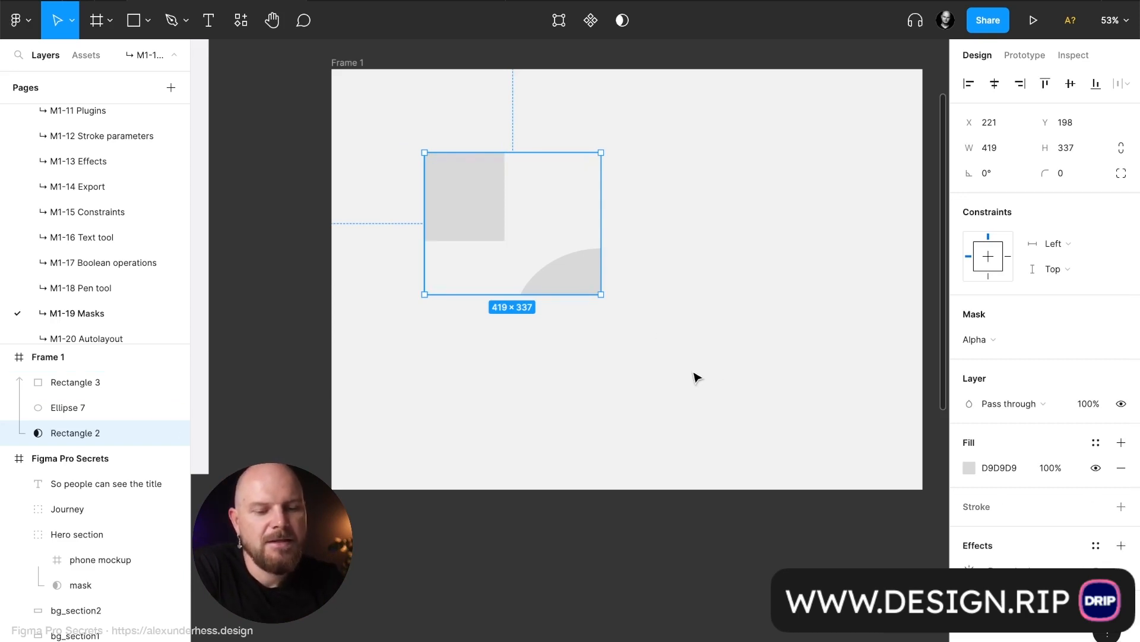
- Select the masked shapes in Frame 1 and delete the whole frame
left_click(730, 359)
left_click(450, 207)
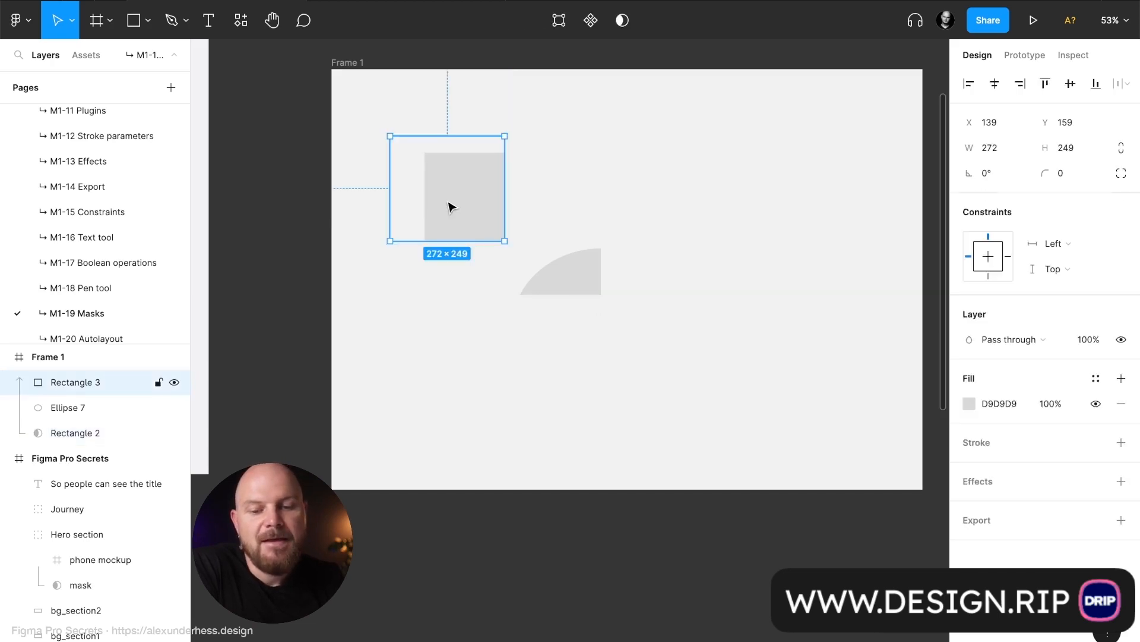
left_click(693, 259)
left_click_drag(687, 275, 410, 159)
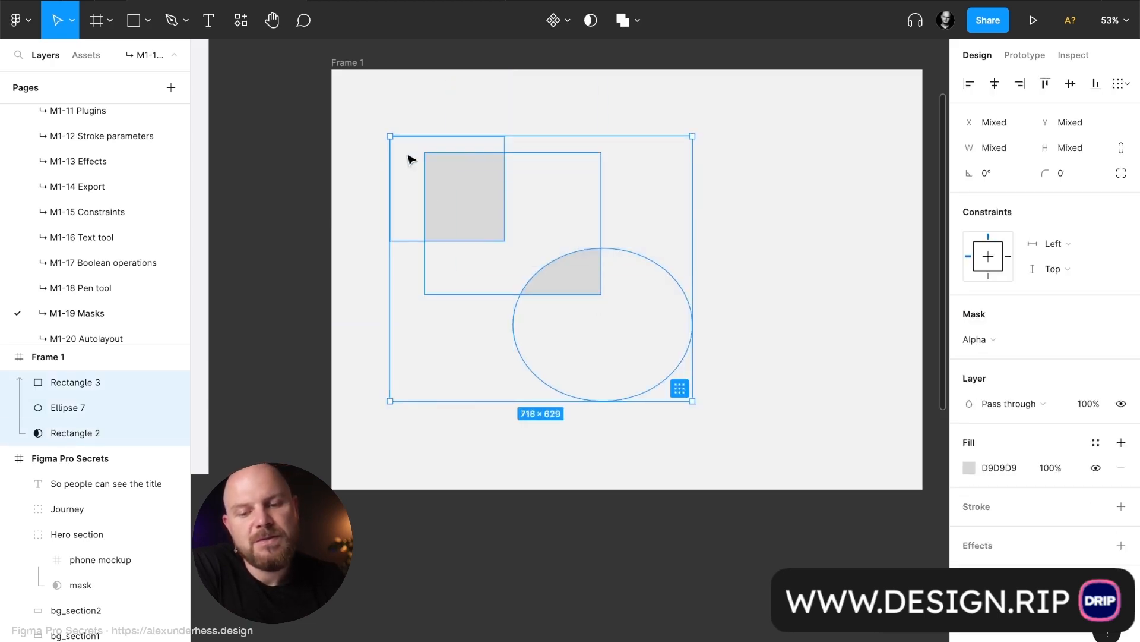
left_click(354, 64)
key("Delete")
- Hide the interface and view the Hide and clip frame under the Mask heading
scroll(356, 70, "left", 5)
scroll(357, 70, "left", 5)
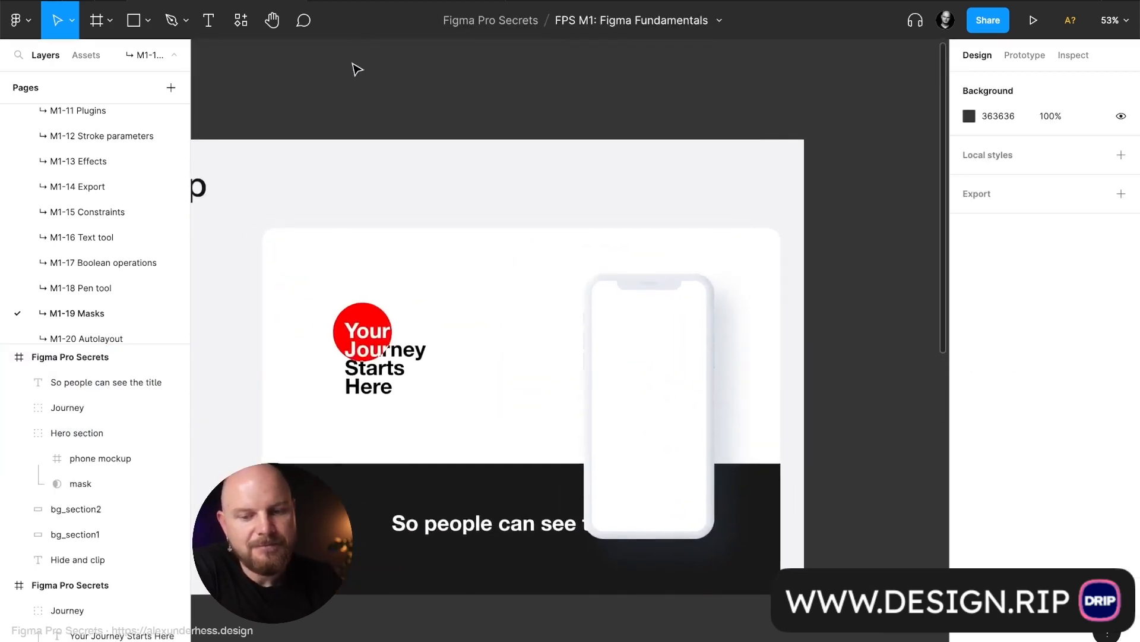
scroll(357, 70, "down", 3)
scroll(356, 70, "up", 3)
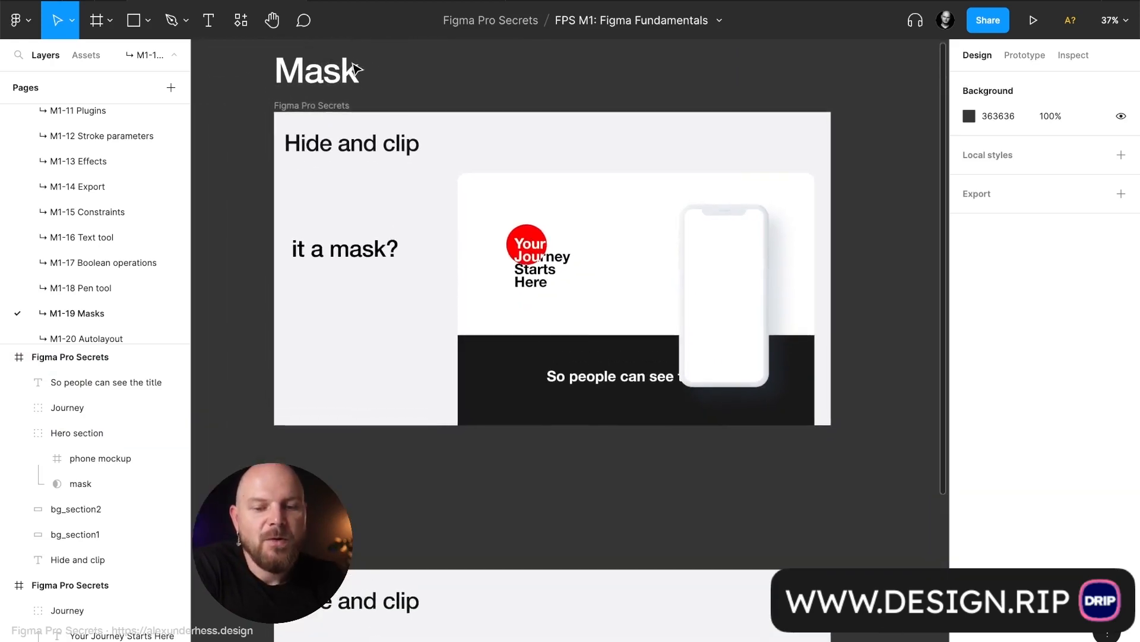
key("ctrl+backslash")
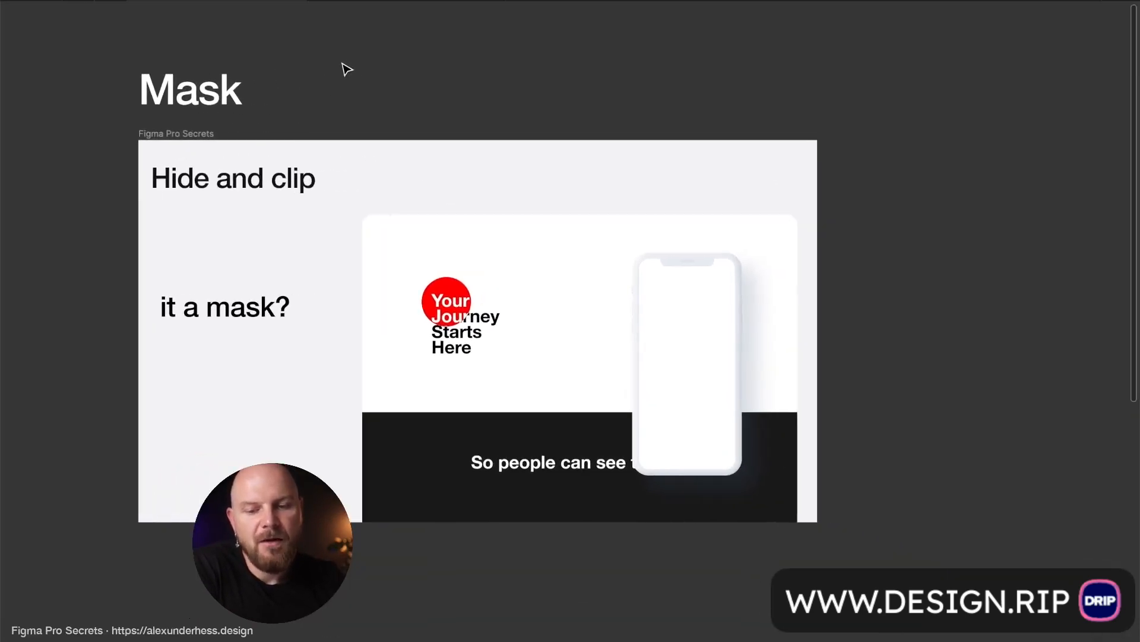
scroll(350, 69, "up", 2)
scroll(348, 69, "left", 2)
scroll(347, 70, "down", 1)
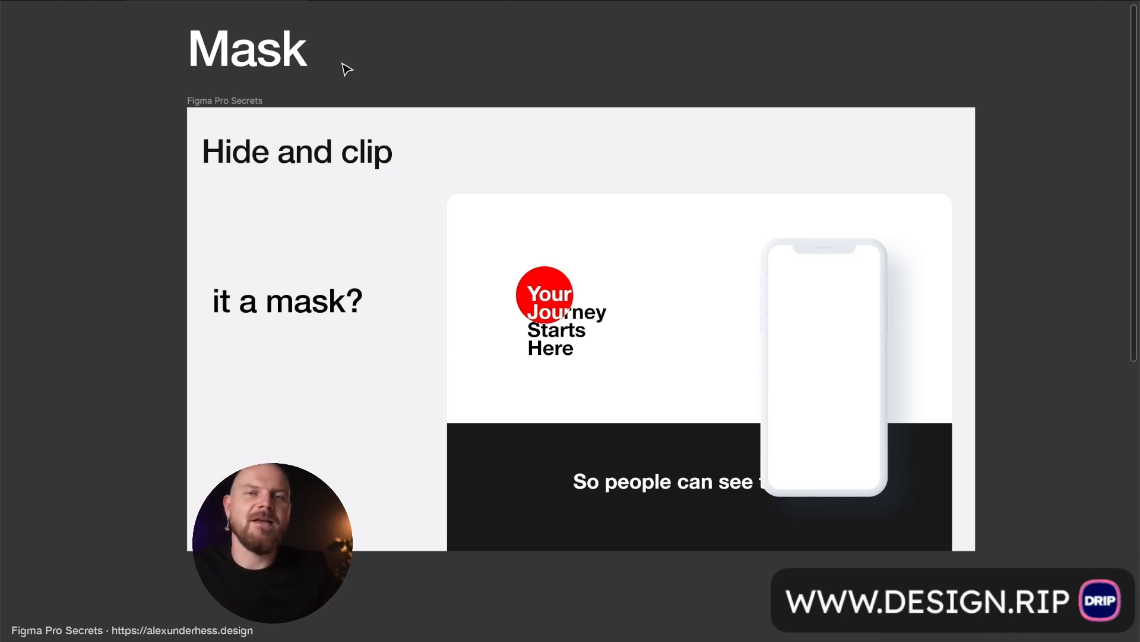
- Move the "Is it a mask?" text out of the frame and back across its mask area to show the clipping
left_click(313, 315)
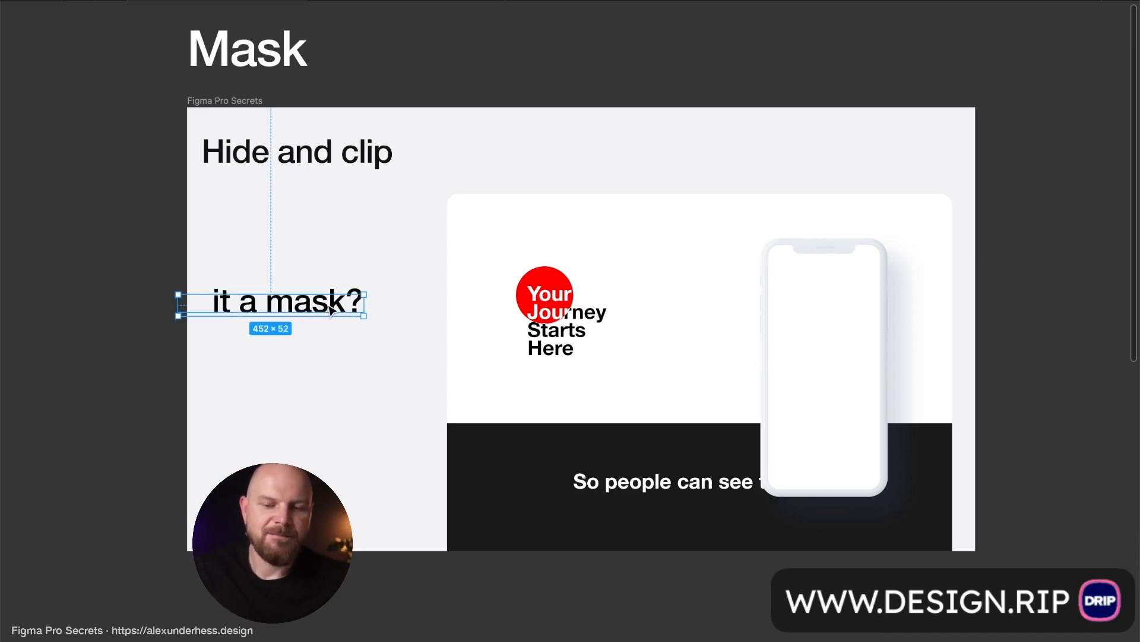
left_click_drag(321, 314, 180, 294)
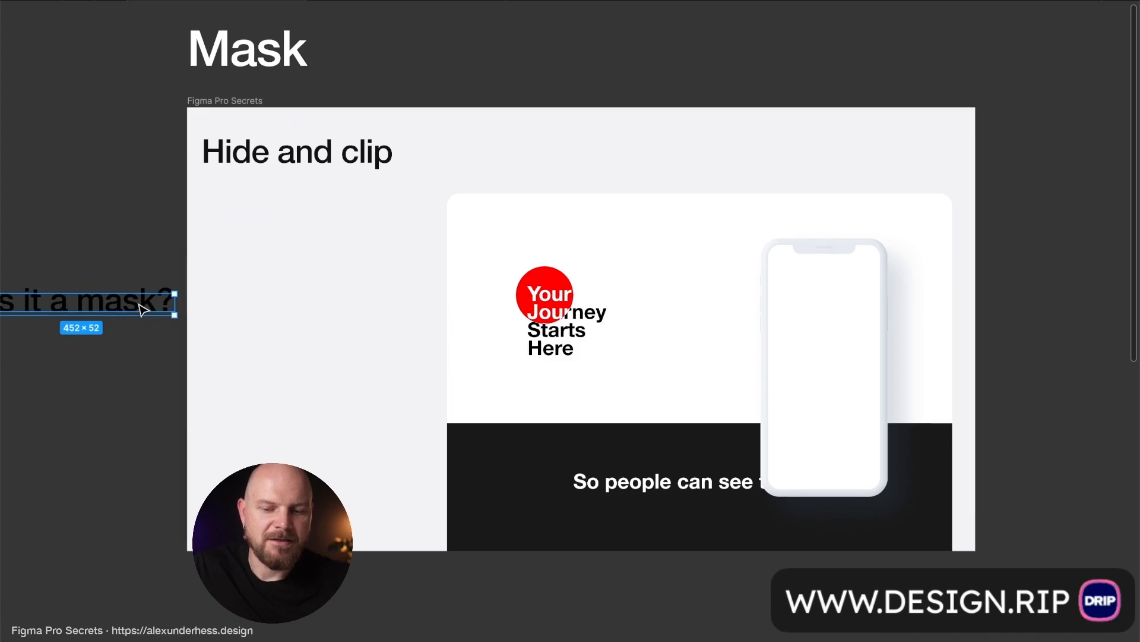
left_click_drag(141, 309, 437, 301)
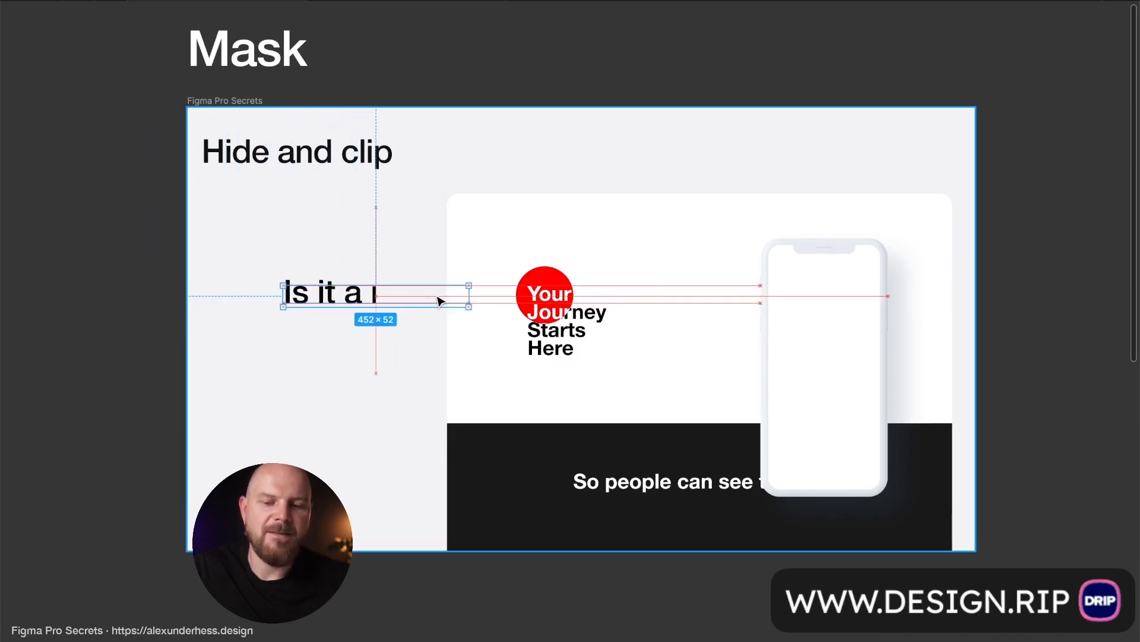
left_click_drag(303, 303, 240, 297)
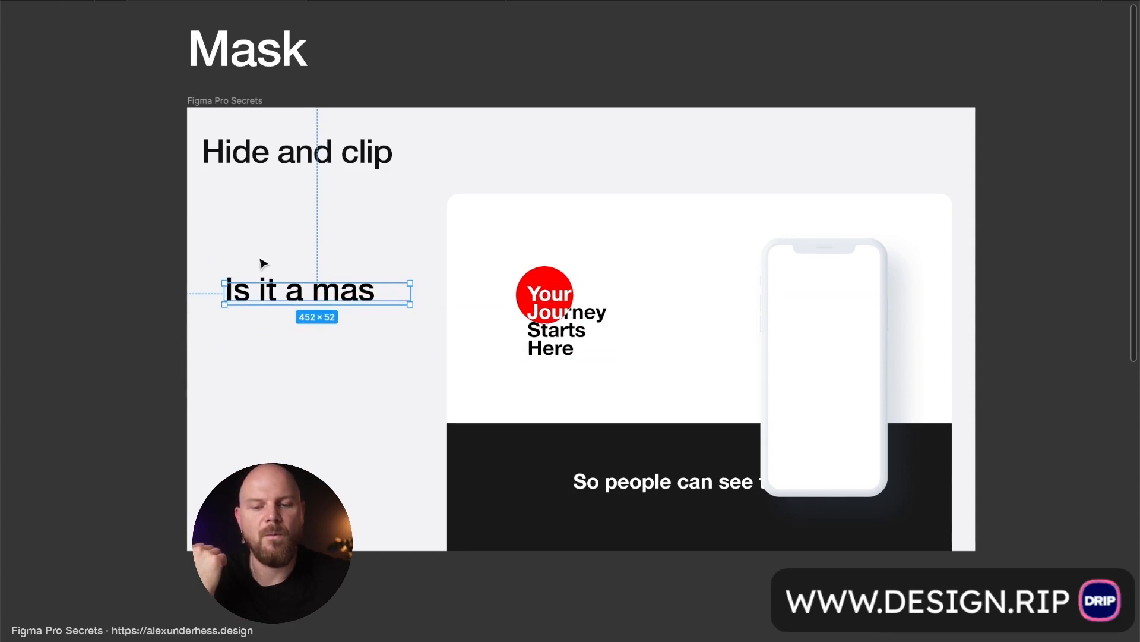
- Move the mask rectangle of the "Is it a mask?" group up beneath the Hide and clip heading, leaving the text in place
key("ctrl+v")
left_click_drag(277, 372, 305, 239)
left_click(310, 293)
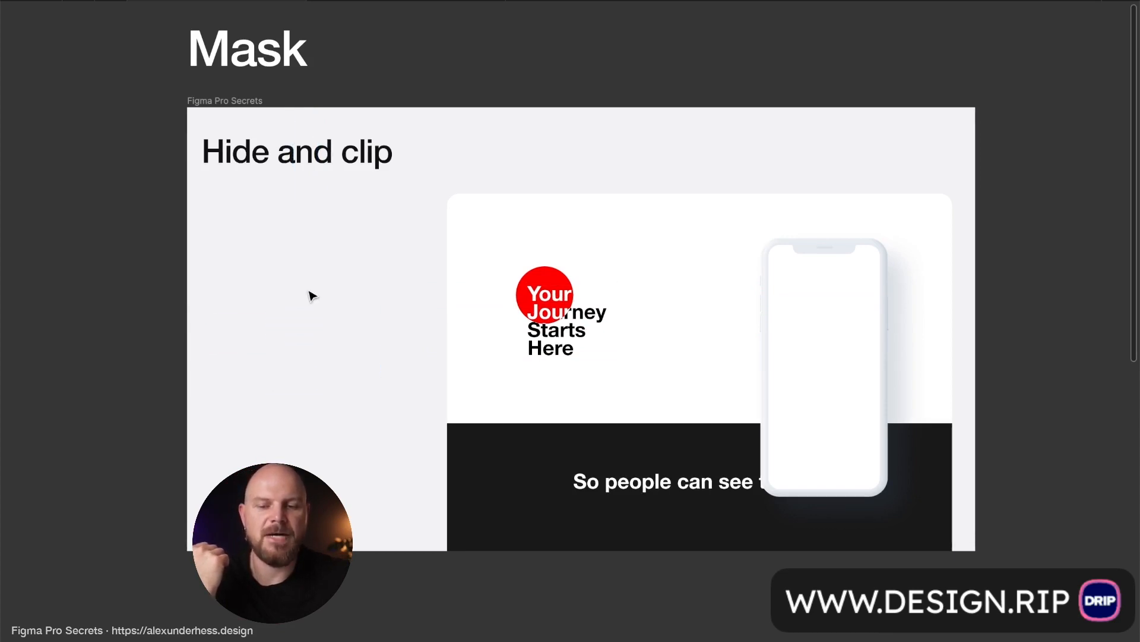
- Show the interface again and move the "Is it a mask?" text up into the area of its relocated mask rectangle
key("ctrl+backslash")
left_click(314, 215)
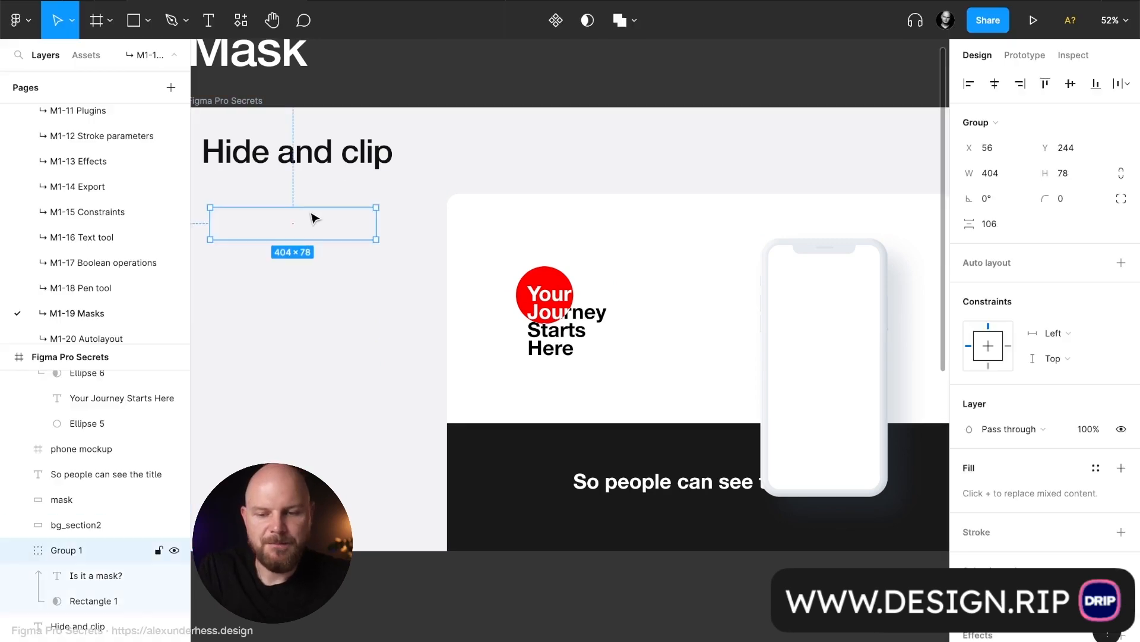
left_click(84, 584)
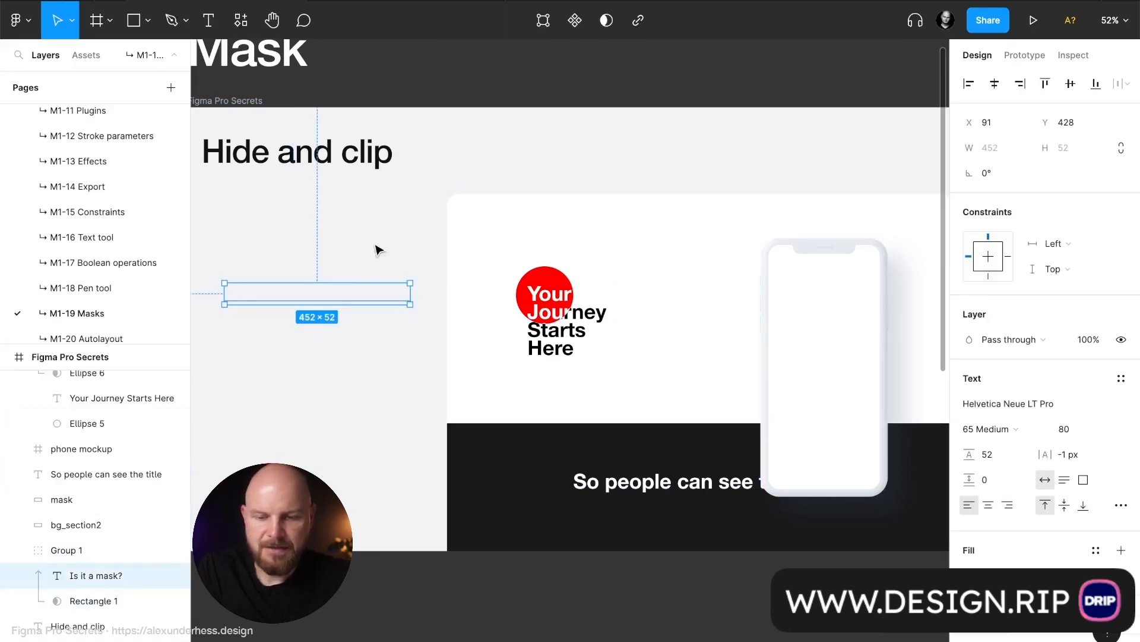
mouse_move(316, 305)
left_mouse_down()
mouse_move(316, 281)
mouse_move(319, 291)
left_mouse_up()
left_click(319, 291)
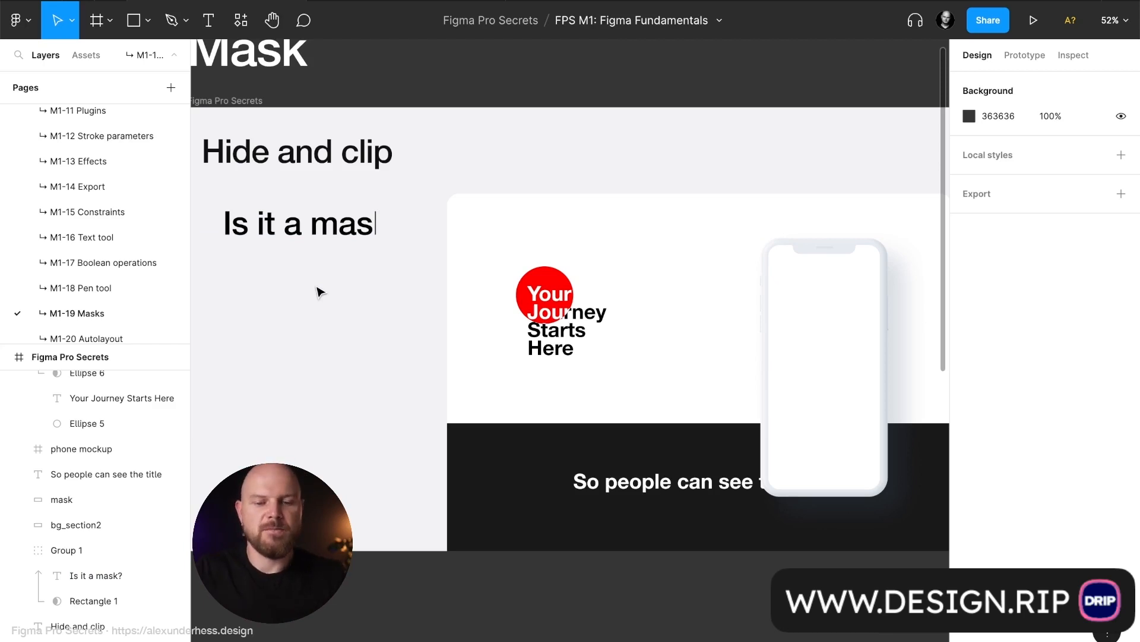
- Select both "Your Journey Starts Here" text layers and shift them together slightly up and right over the red circle
key("ctrl+backslash")
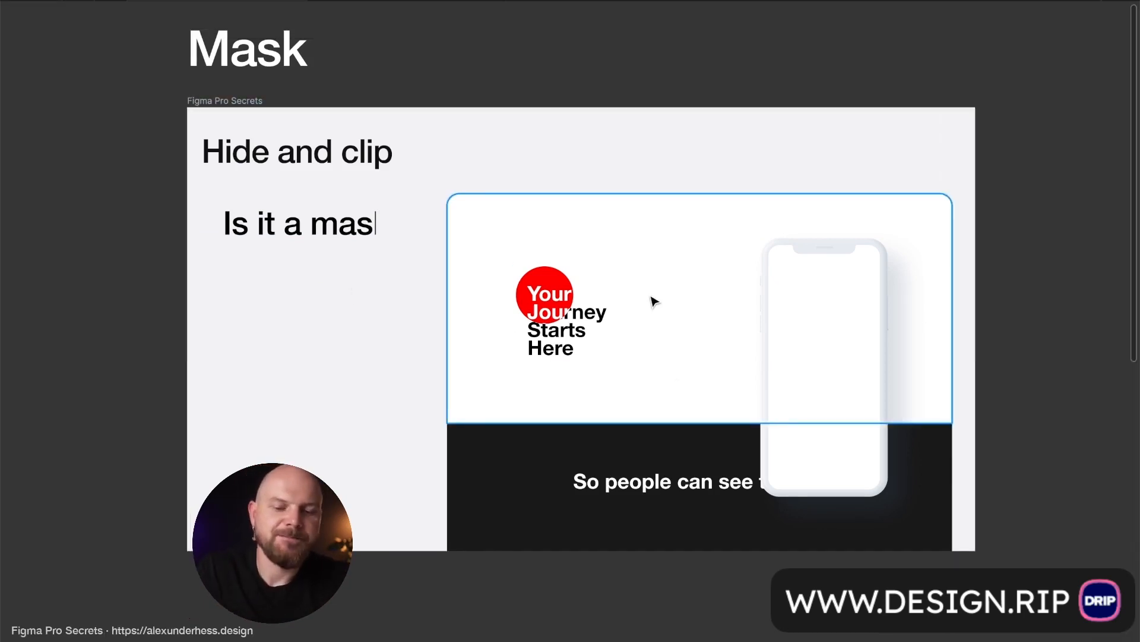
scroll(588, 315, "right", 2)
key("ctrl+backslash")
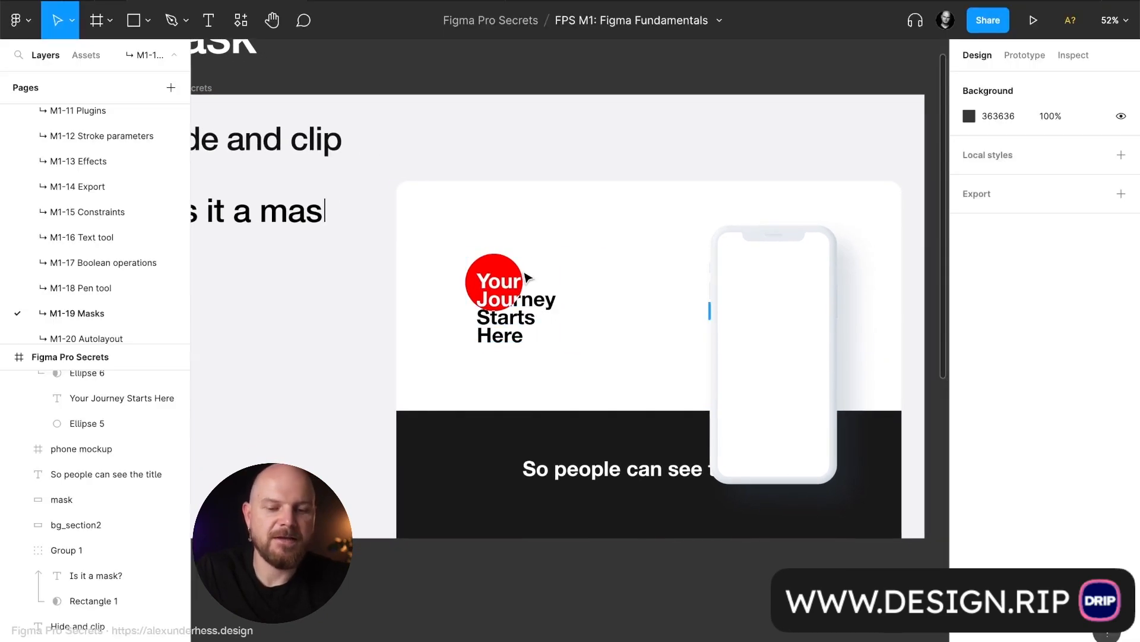
left_click(529, 315)
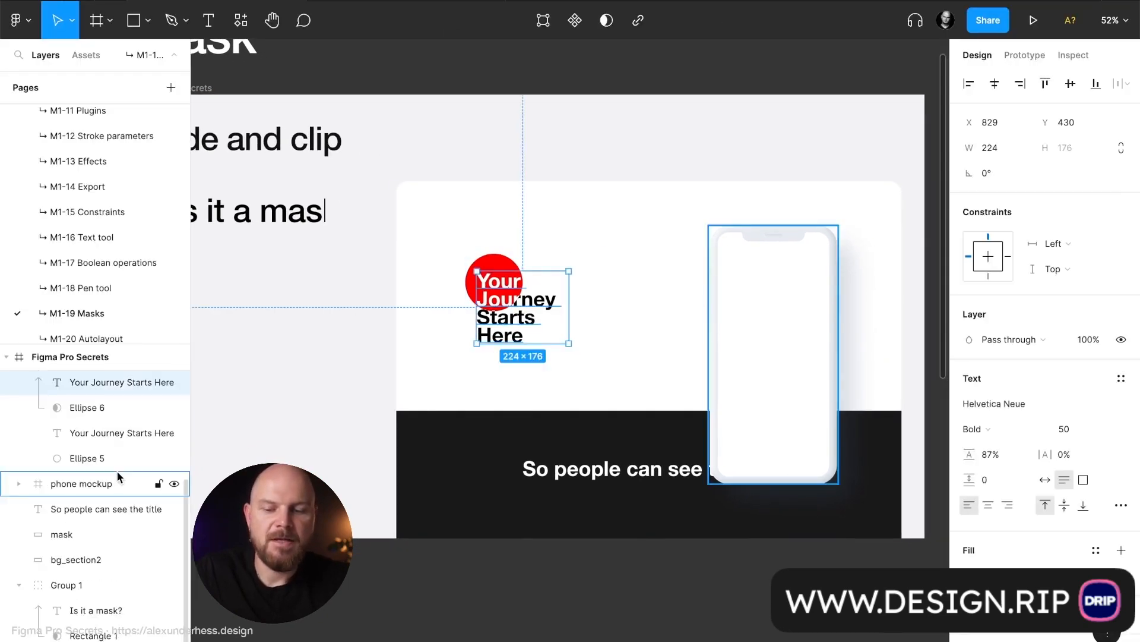
left_click(115, 434, "shift")
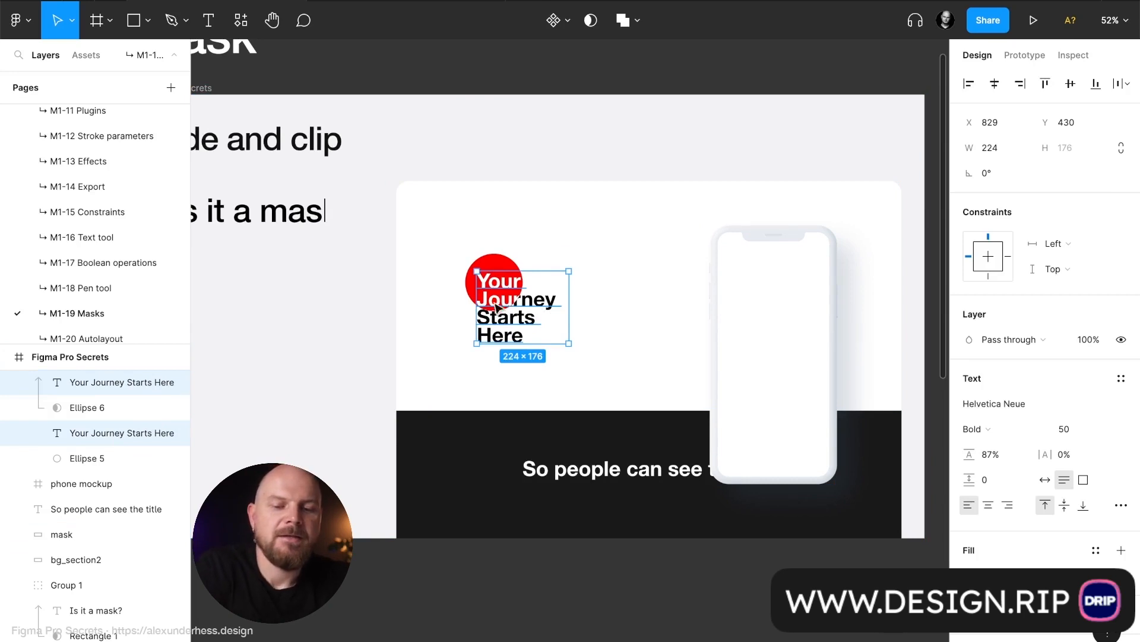
mouse_move(508, 315)
left_mouse_down()
mouse_move(588, 271)
mouse_move(522, 279)
mouse_move(564, 307)
mouse_move(604, 259)
mouse_move(505, 223)
mouse_move(467, 276)
mouse_move(529, 315)
mouse_move(552, 297)
mouse_move(486, 293)
mouse_move(526, 299)
mouse_move(491, 312)
mouse_move(455, 276)
mouse_move(471, 239)
mouse_move(515, 264)
mouse_move(508, 301)
mouse_move(415, 306)
mouse_move(502, 227)
mouse_move(531, 256)
mouse_move(479, 308)
mouse_move(440, 265)
mouse_move(536, 252)
mouse_move(501, 291)
mouse_move(511, 307)
left_mouse_up()
- Use the white hero rectangle as a mask, inspect how it clips the phone mockup, and revert the masking
left_click(687, 281)
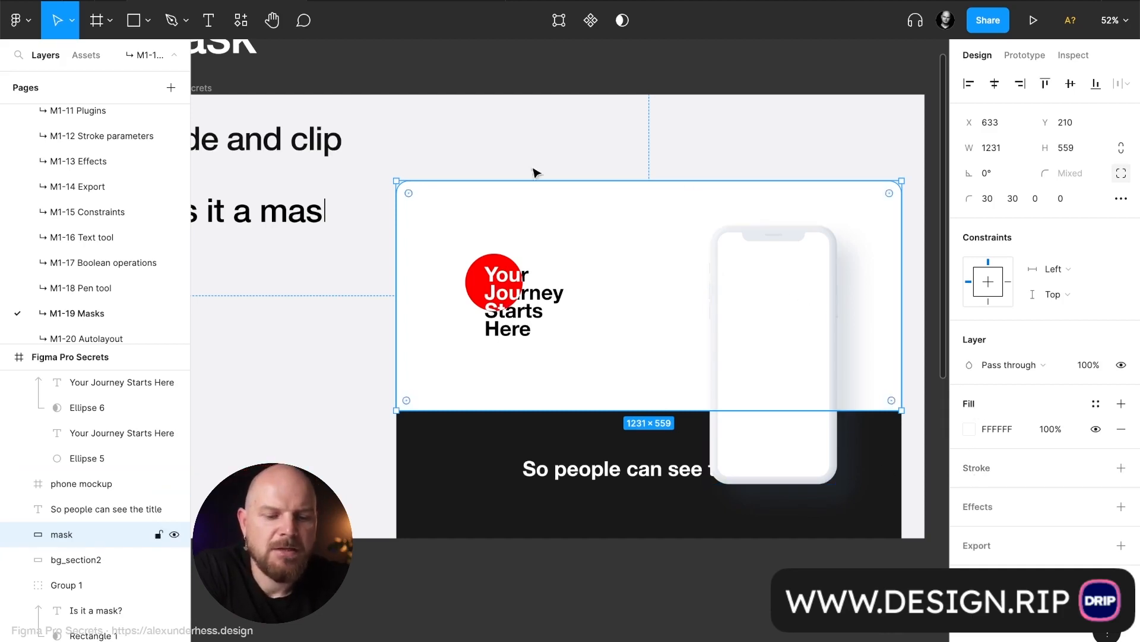
left_click(622, 20)
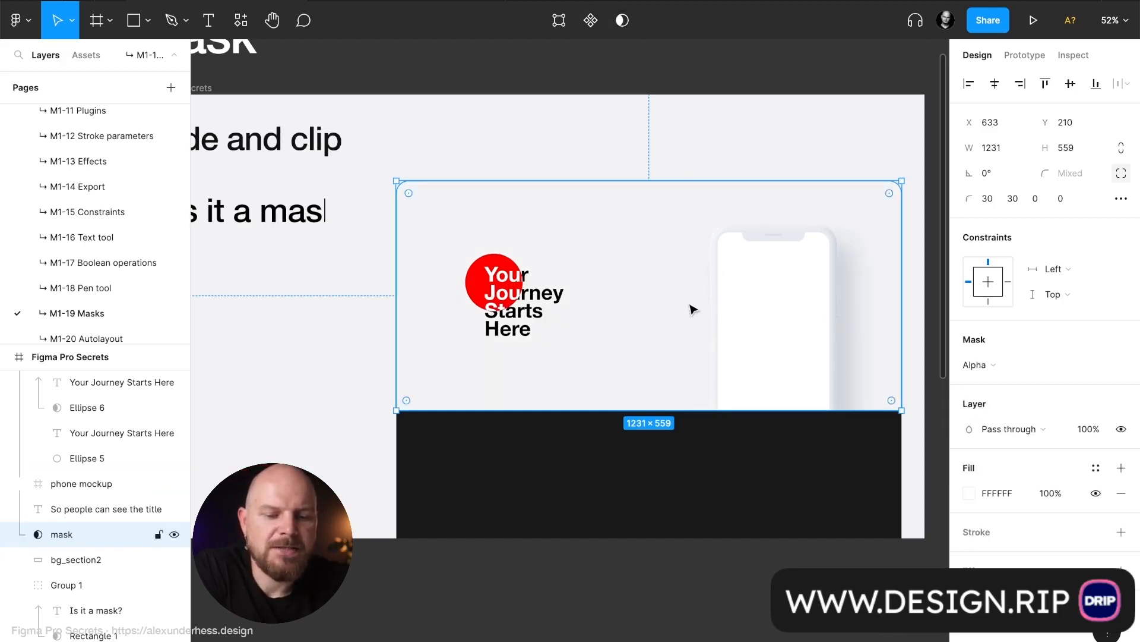
left_click(782, 354)
left_click(756, 101)
left_click(822, 374)
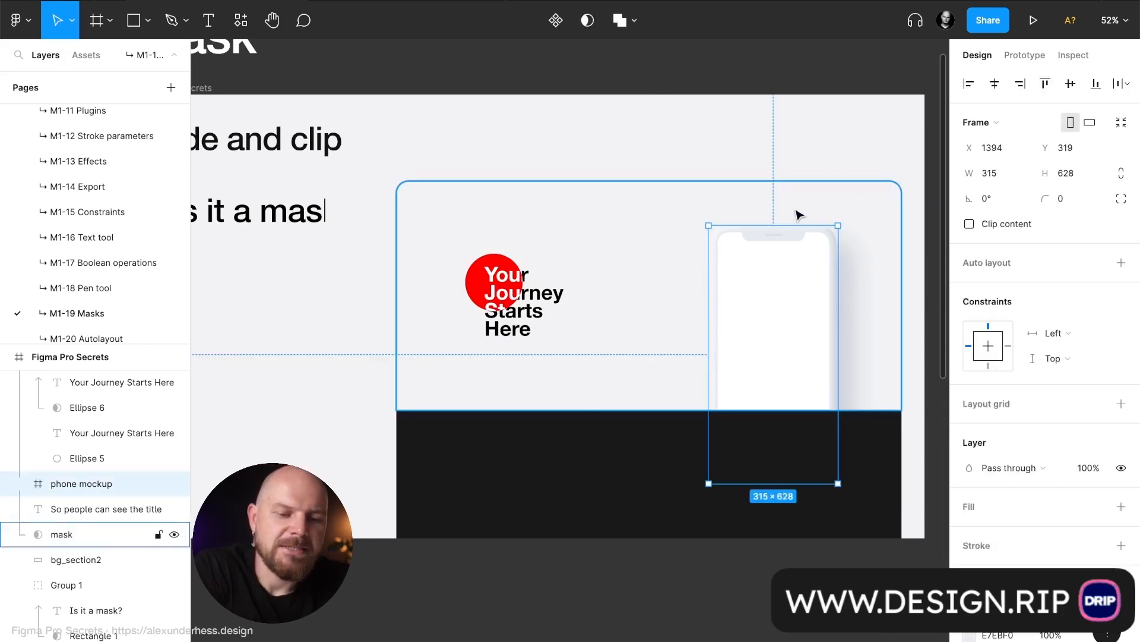
left_click(812, 329)
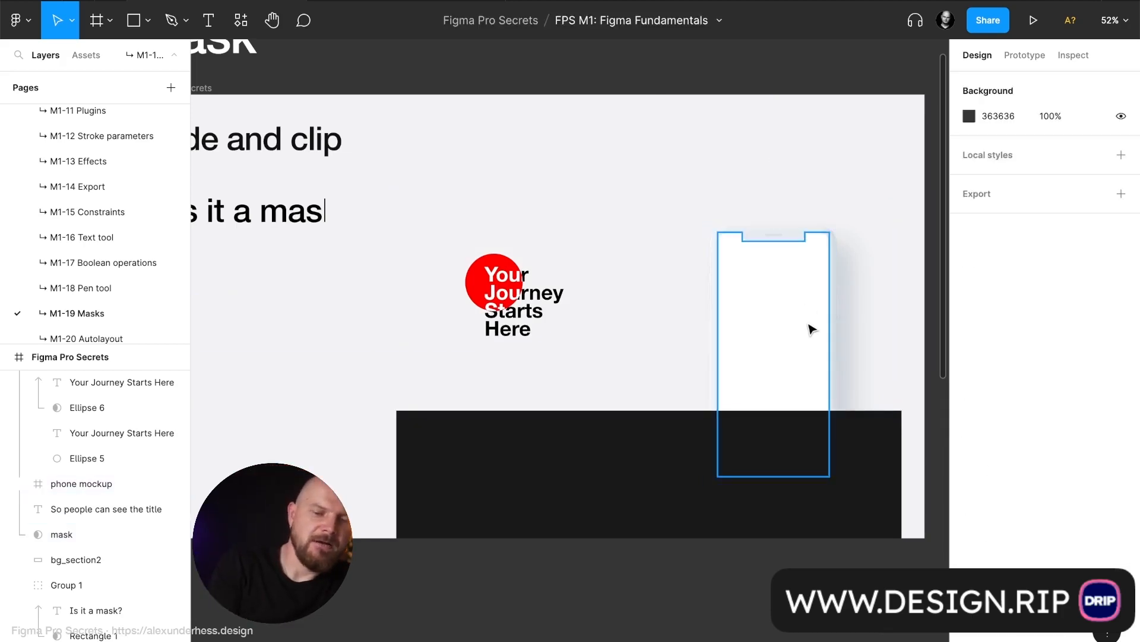
left_click(734, 192)
left_click(730, 184)
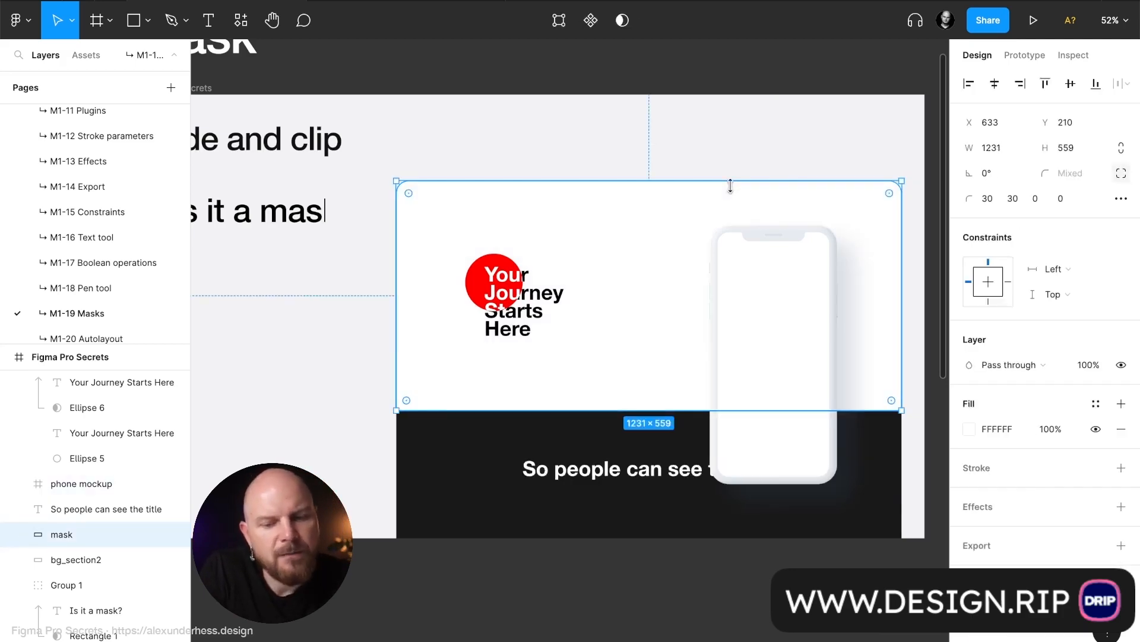
left_click(702, 113)
- Draw a new frame about 1491 × 1074 on the empty canvas beside the existing slides
scroll(703, 113, "down", 3)
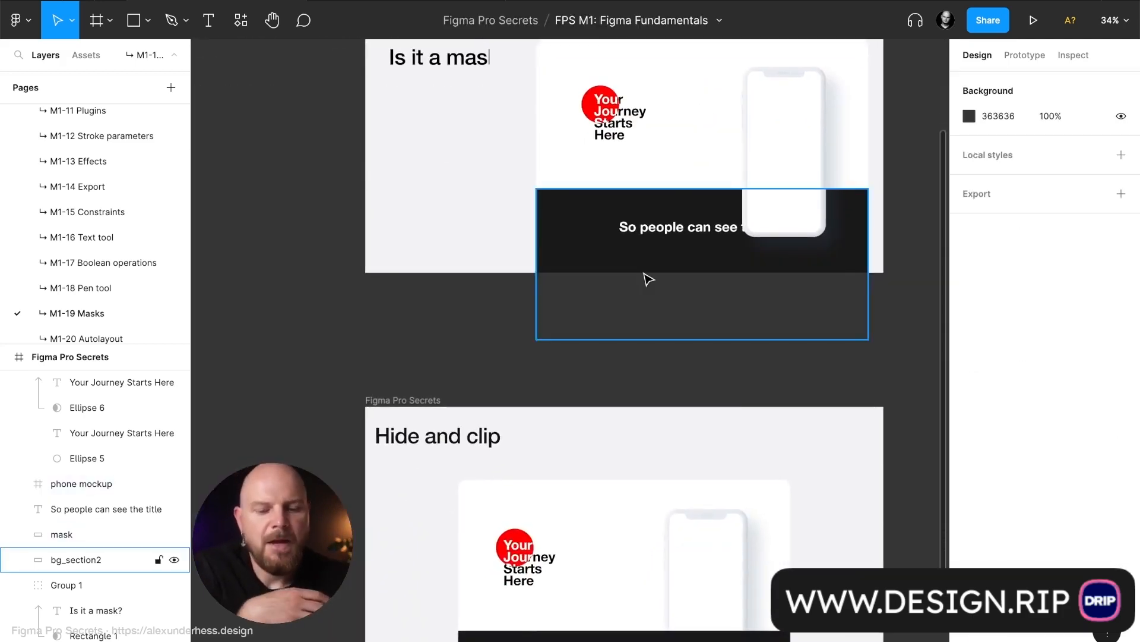
scroll(647, 275, "right", 6)
scroll(646, 277, "up", 3)
key("f")
left_click_drag(601, 158, 858, 433)
scroll(719, 315, "right", 2)
scroll(718, 315, "up", 1)
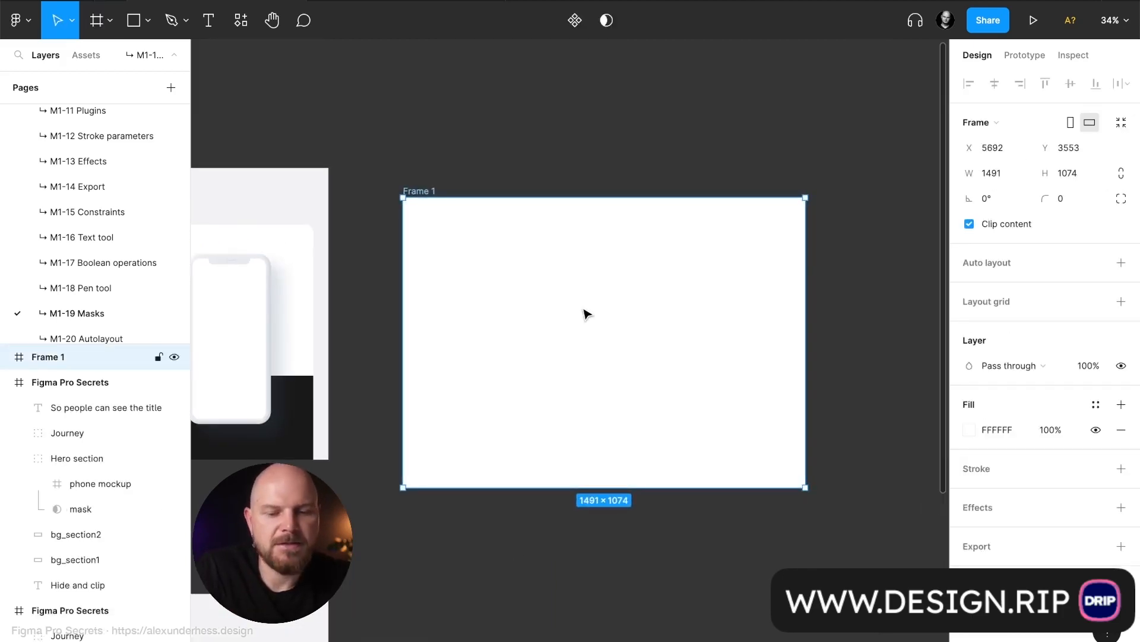
key("shift+2")
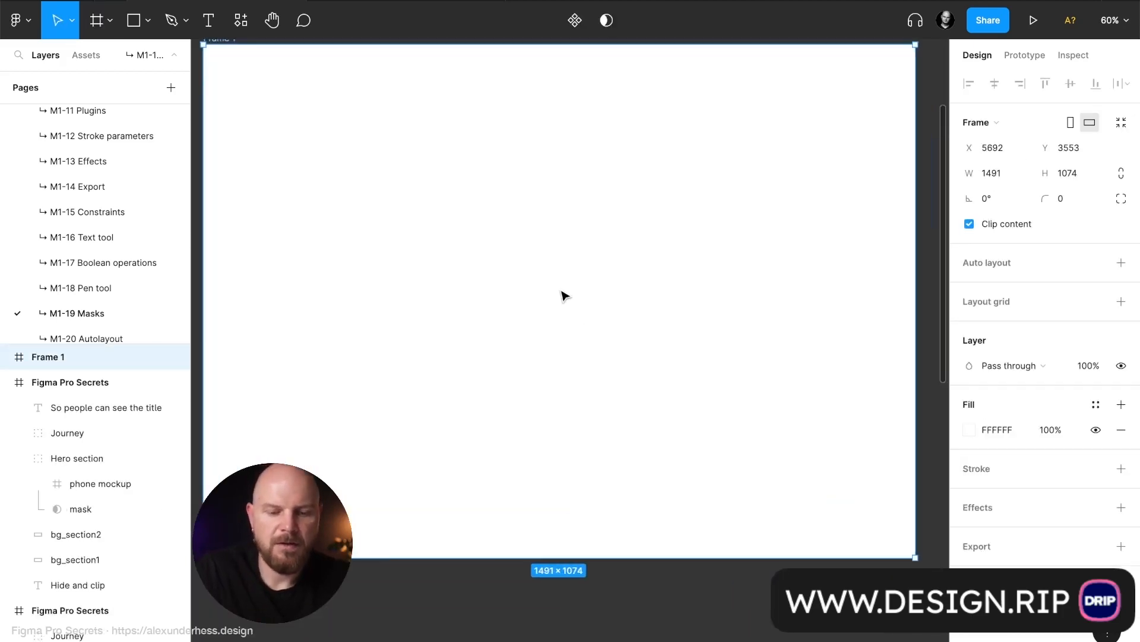
- Draw a rectangle about 854 × 556 in Frame 1 and an ellipse about 549 × 539 overlapping its upper edge
key("r")
left_click_drag(359, 200, 768, 464)
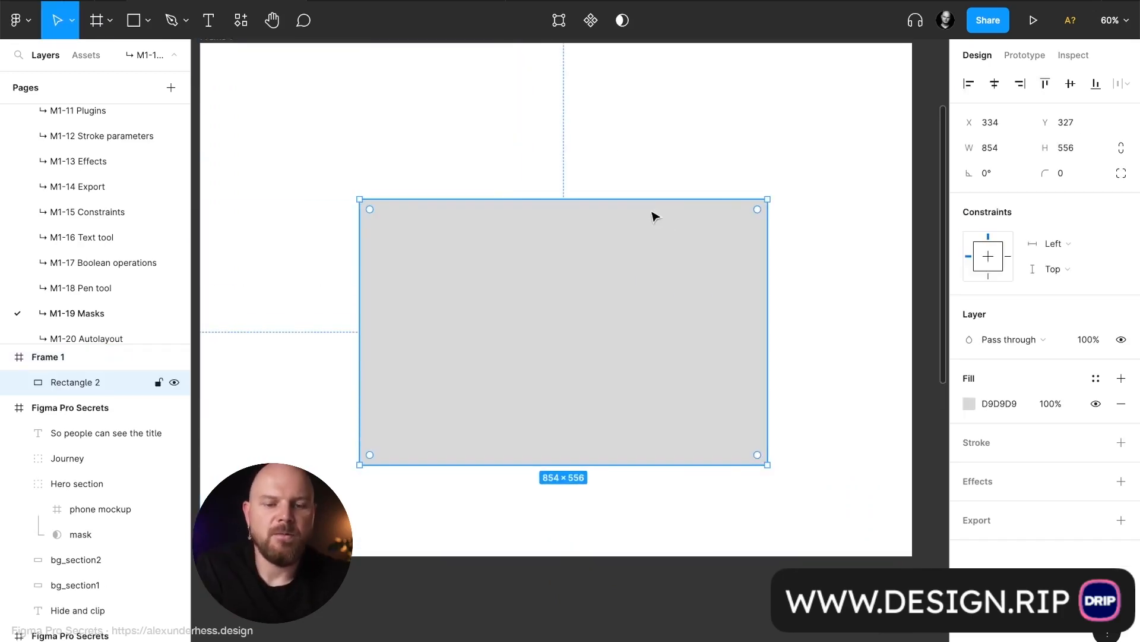
key("o")
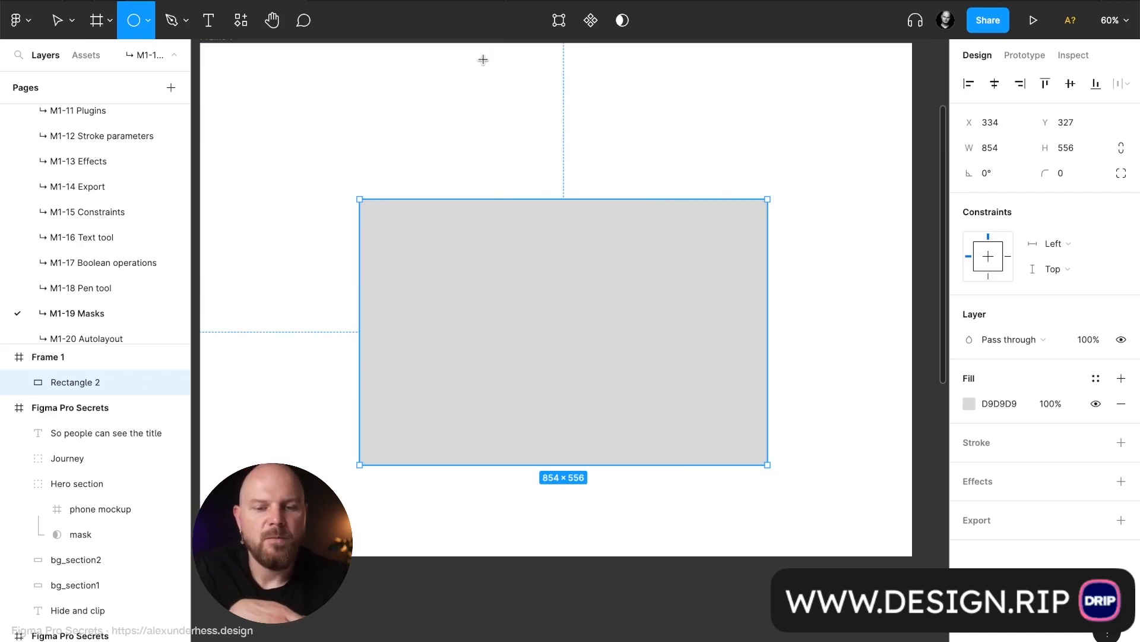
left_click_drag(483, 58, 747, 319)
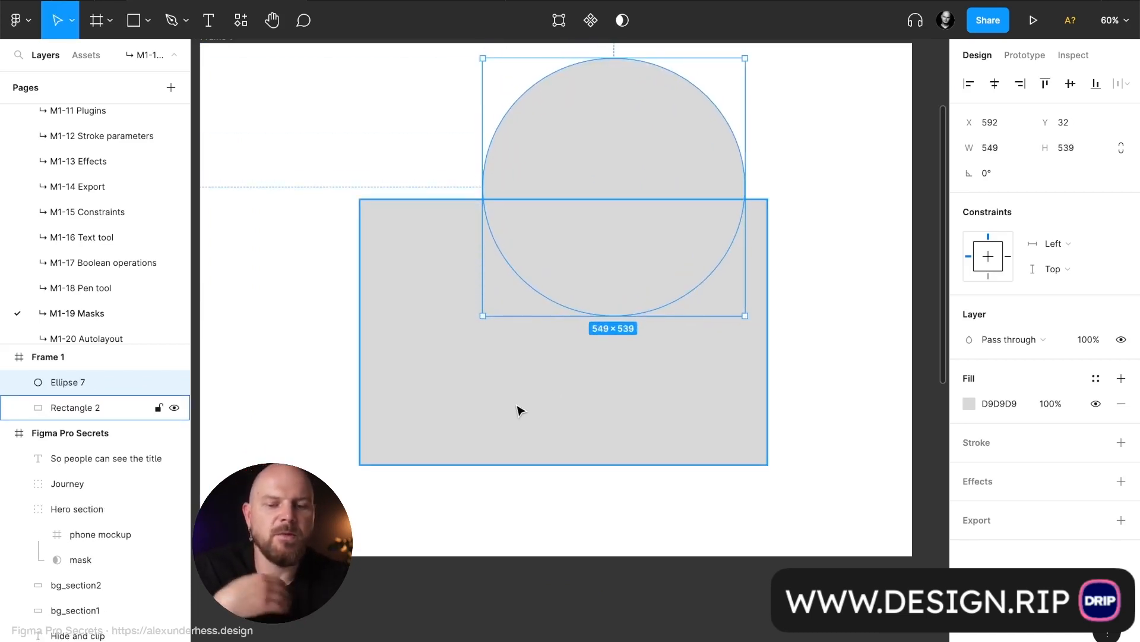
- Add a text layer reading "Text" in the frame's empty upper-left area
key("t")
left_click(285, 108)
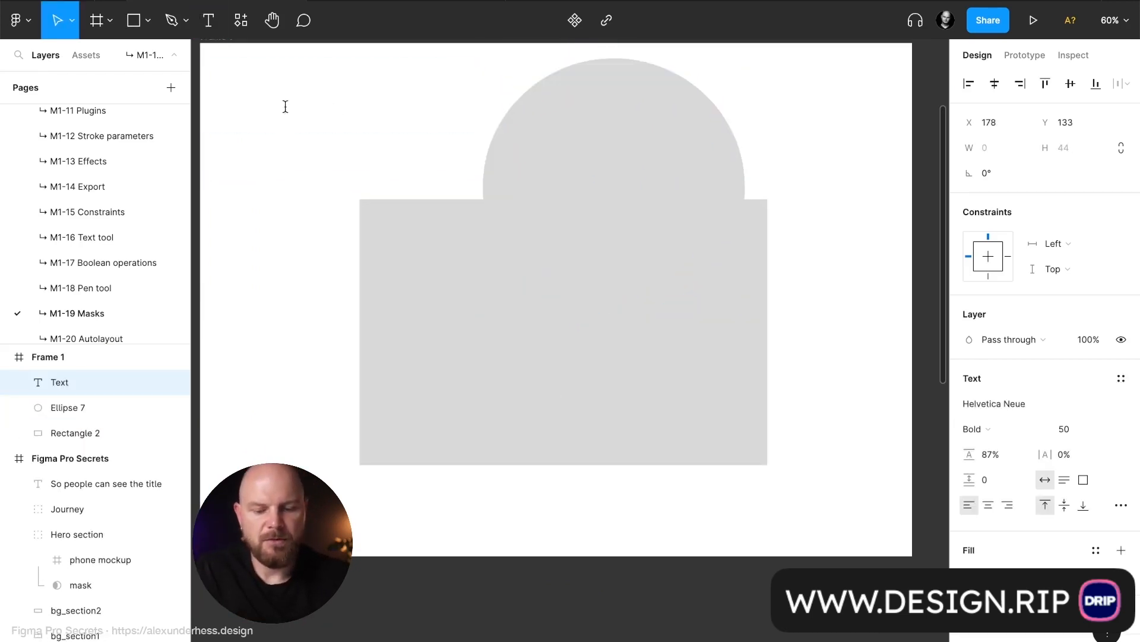
type("Text")
key("Escape")
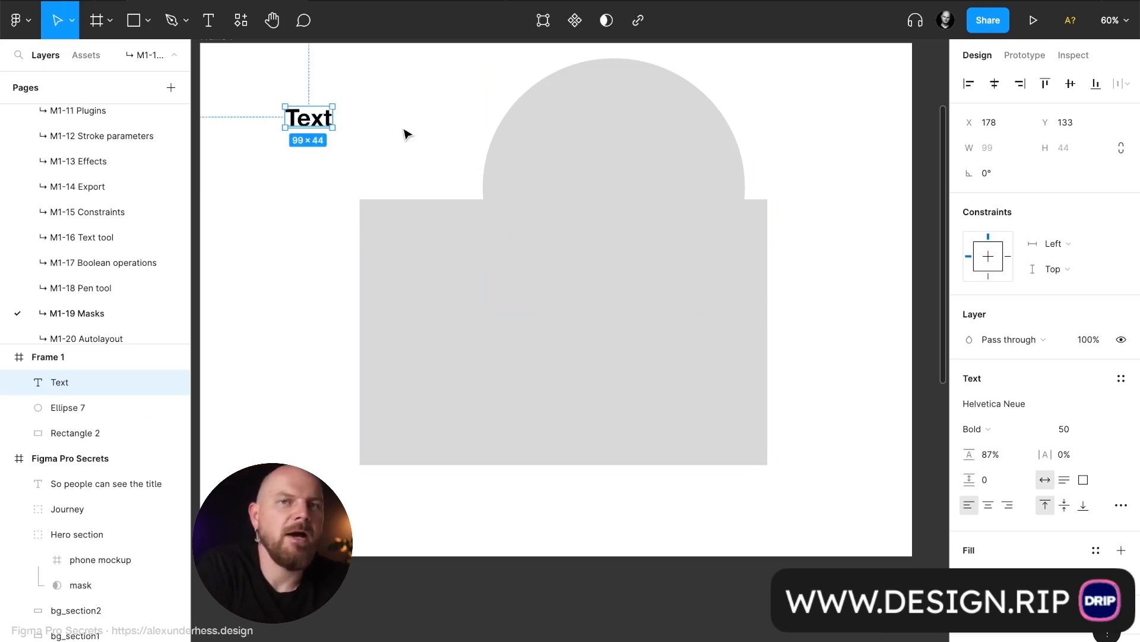
- Use the large rectangle in Frame 1 as a mask for the ellipse and text layers above it
left_click(449, 318)
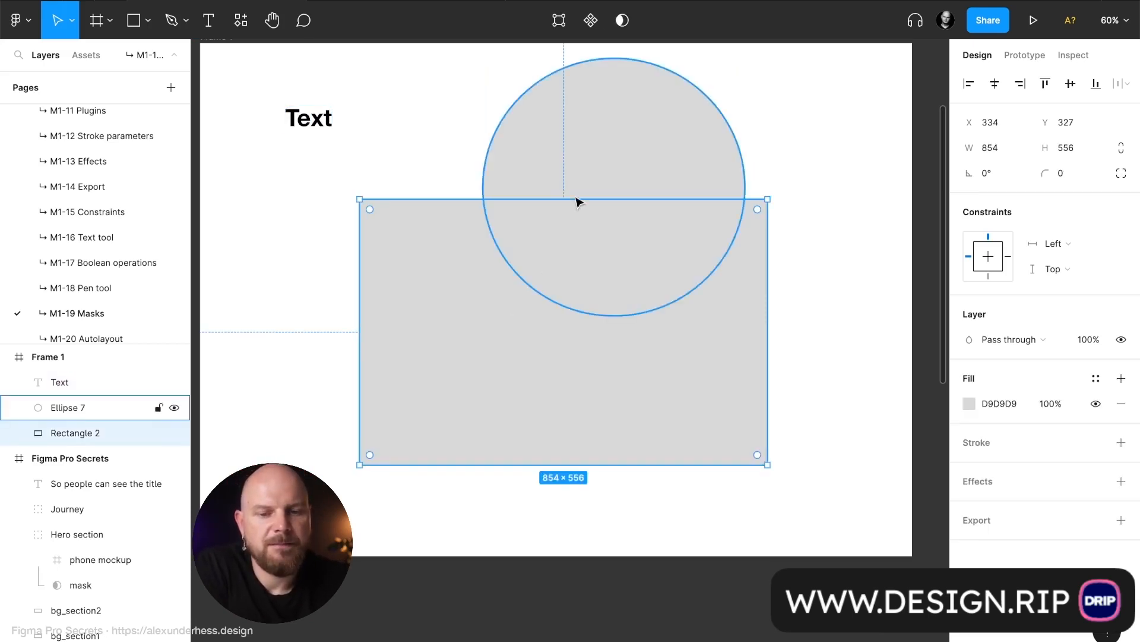
left_click(622, 22)
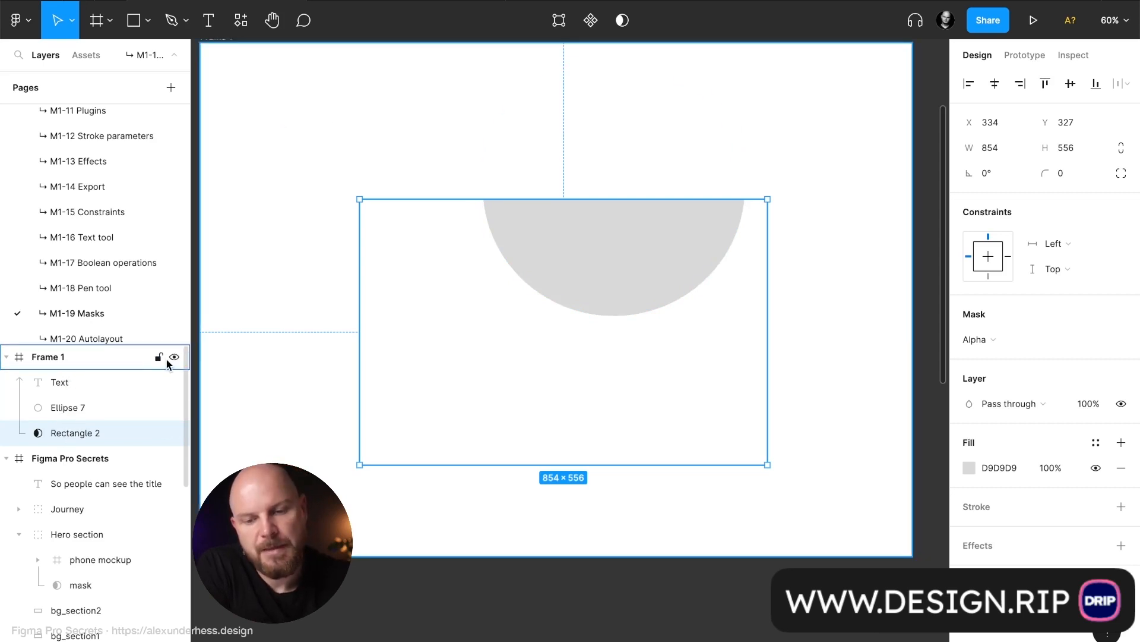
left_click(89, 387)
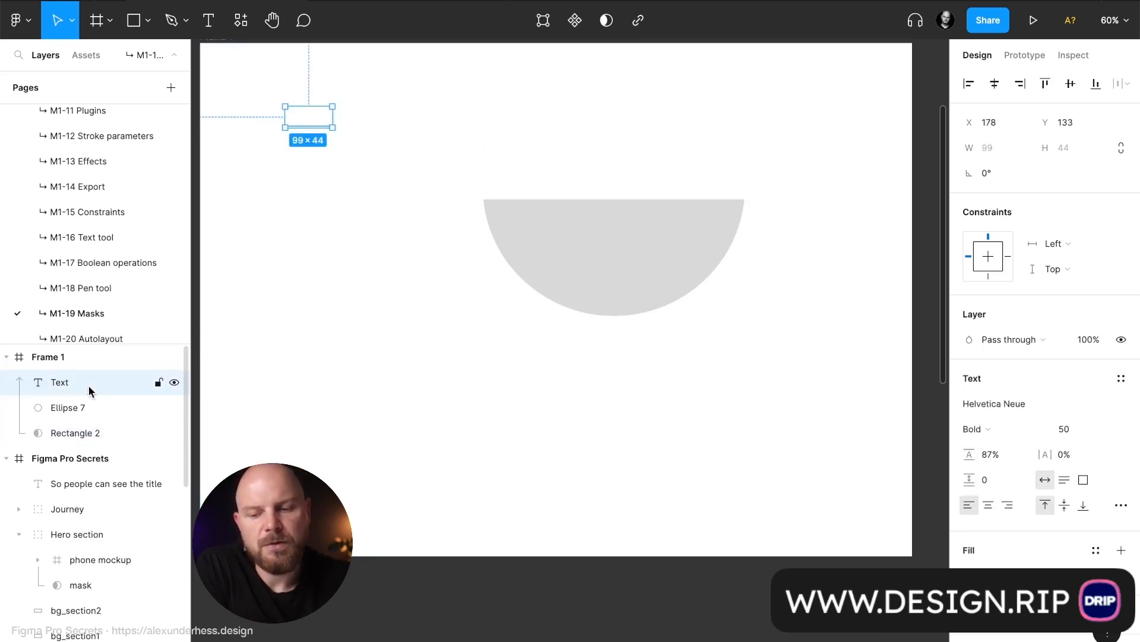
- Group the ellipse with its mask rectangle, leaving the text layer outside the group
left_click(86, 408)
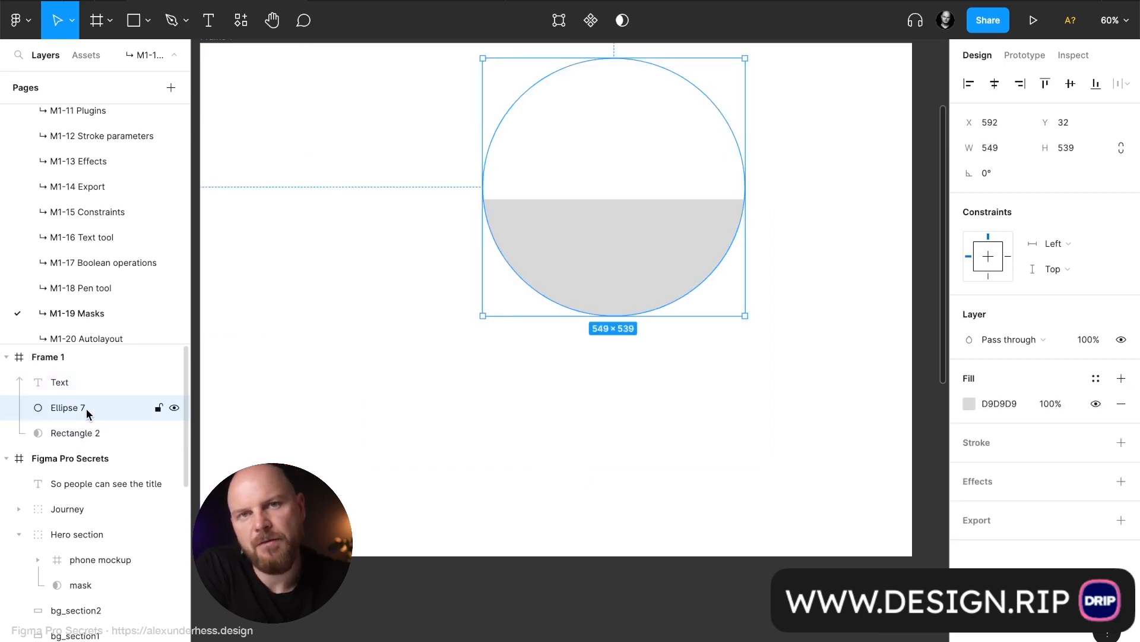
left_click(92, 434, "shift")
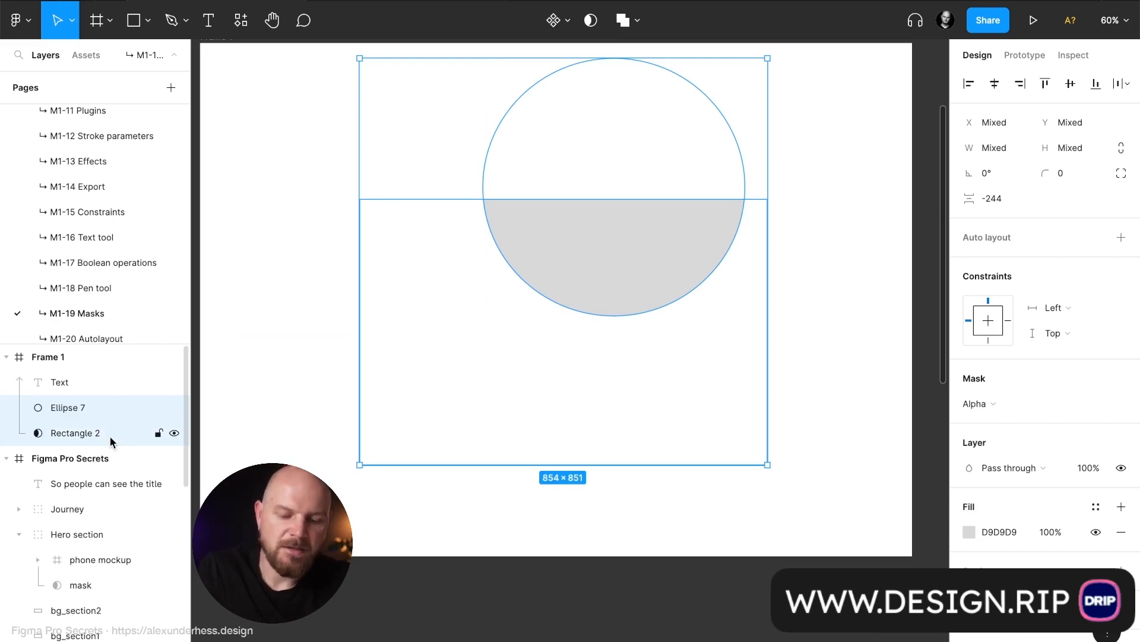
key("ctrl+g")
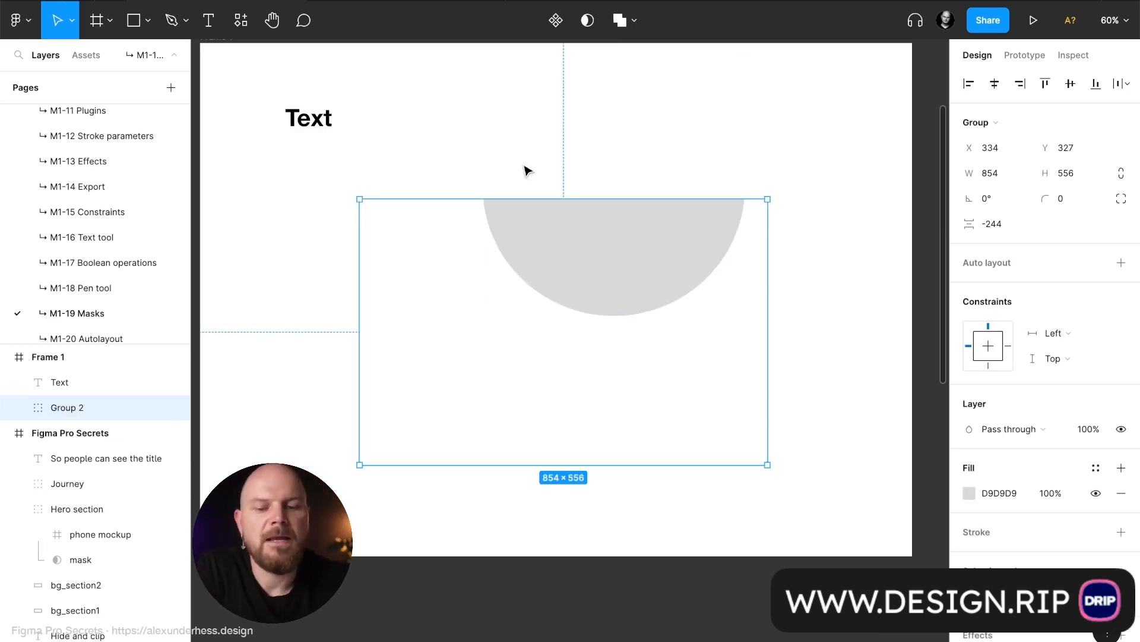
scroll(582, 145, "down", 3)
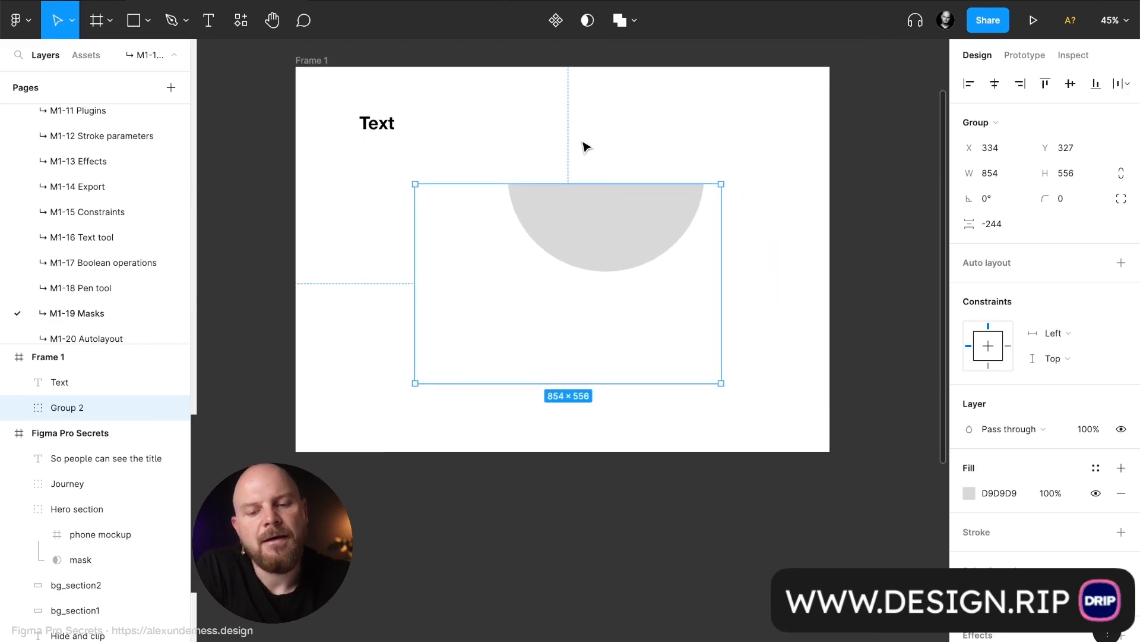
key("Escape")
- Expand the new group and examine how its ellipse and mask rectangle are nested apart from the text layer
left_click(84, 389)
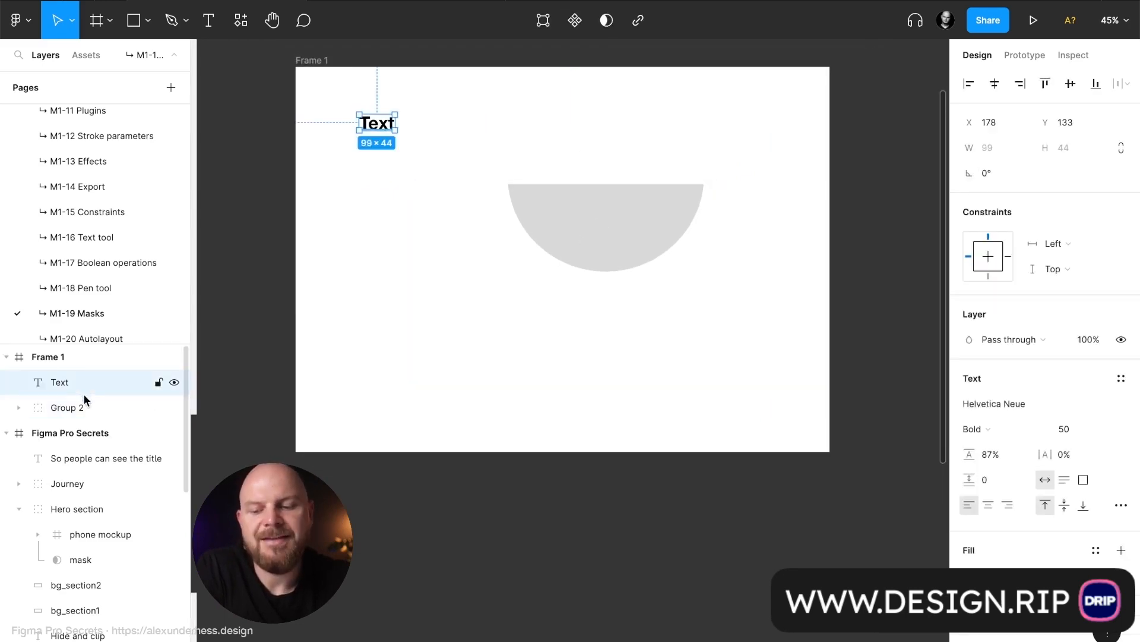
left_click(91, 415)
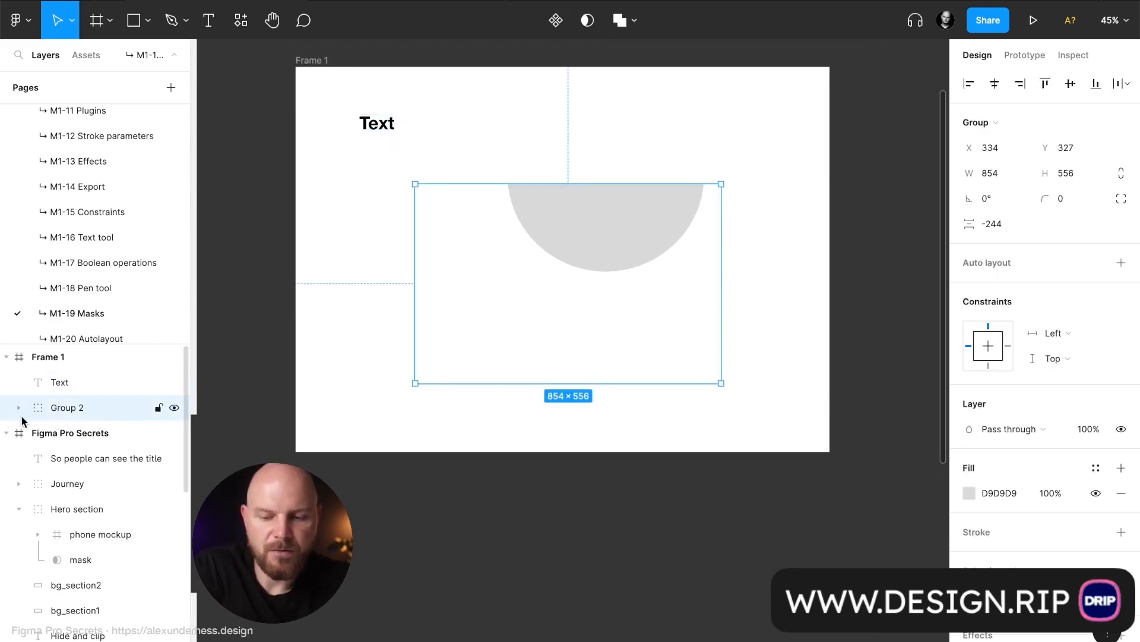
left_click(19, 408)
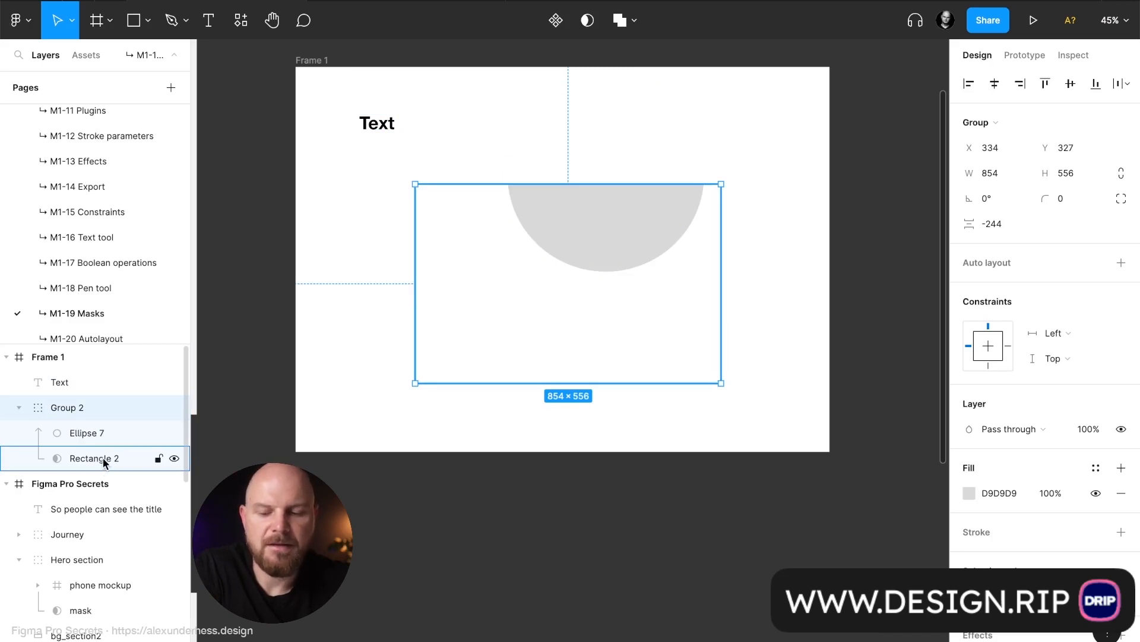
left_click(89, 432)
left_click(78, 407)
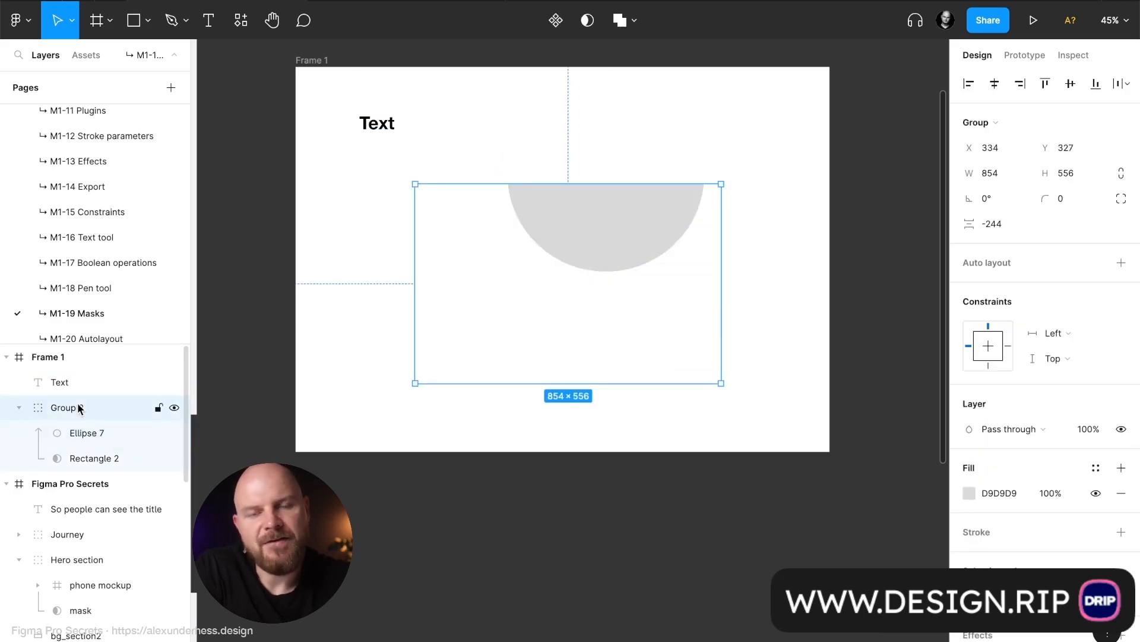
left_click(98, 456)
left_click(95, 433)
- Duplicate the mask rectangle inside the group and turn off masking on the copy
left_click(100, 459)
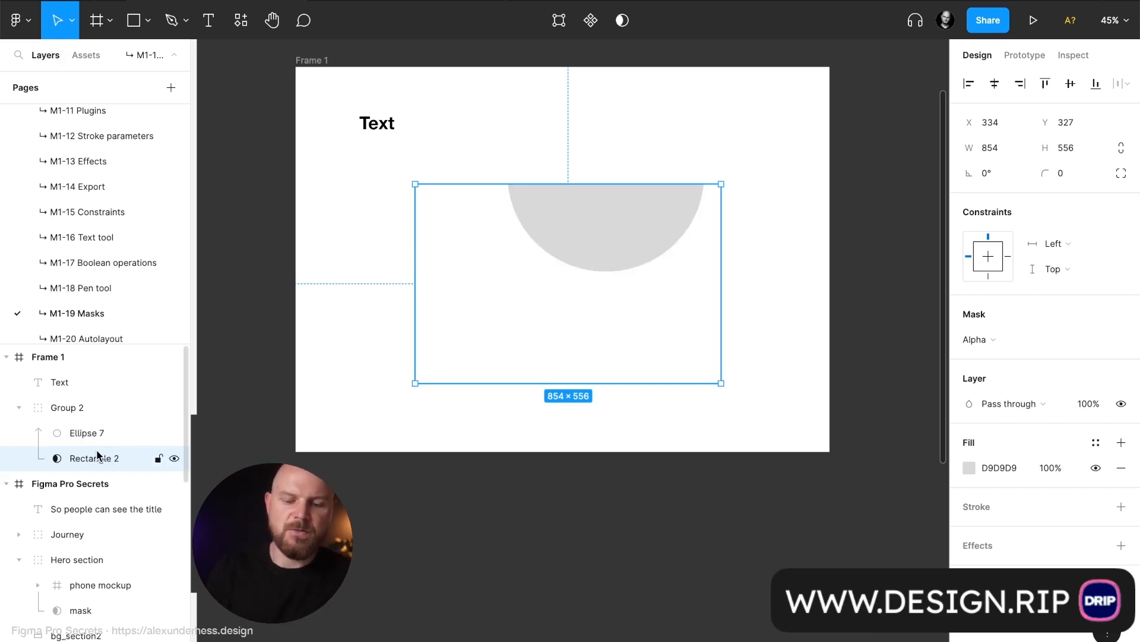
key("ctrl+d")
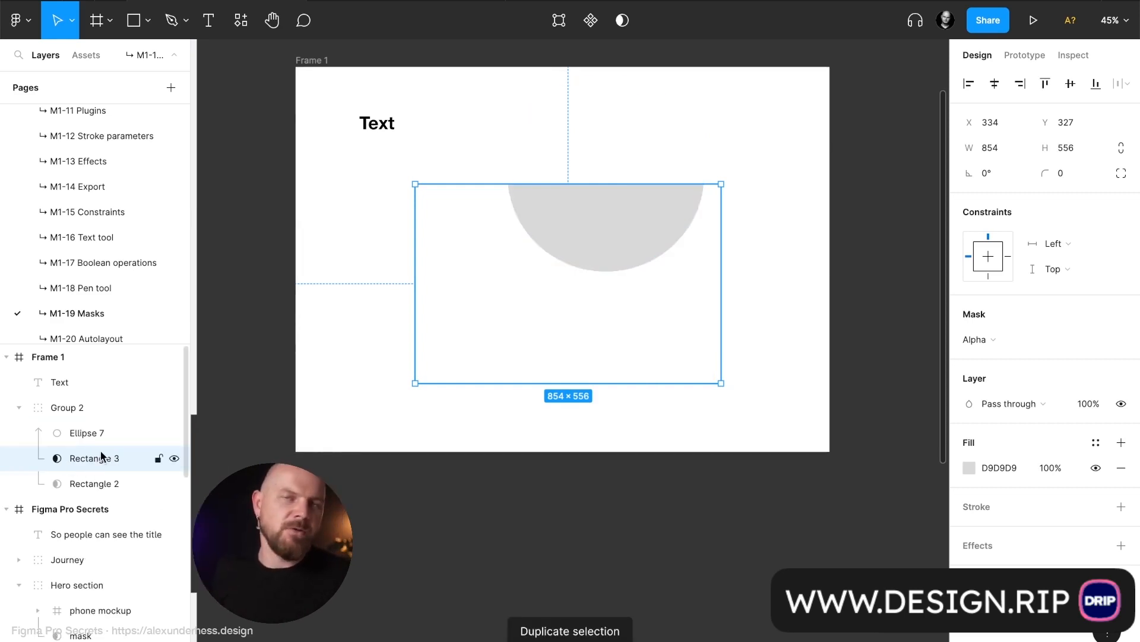
left_click(623, 21)
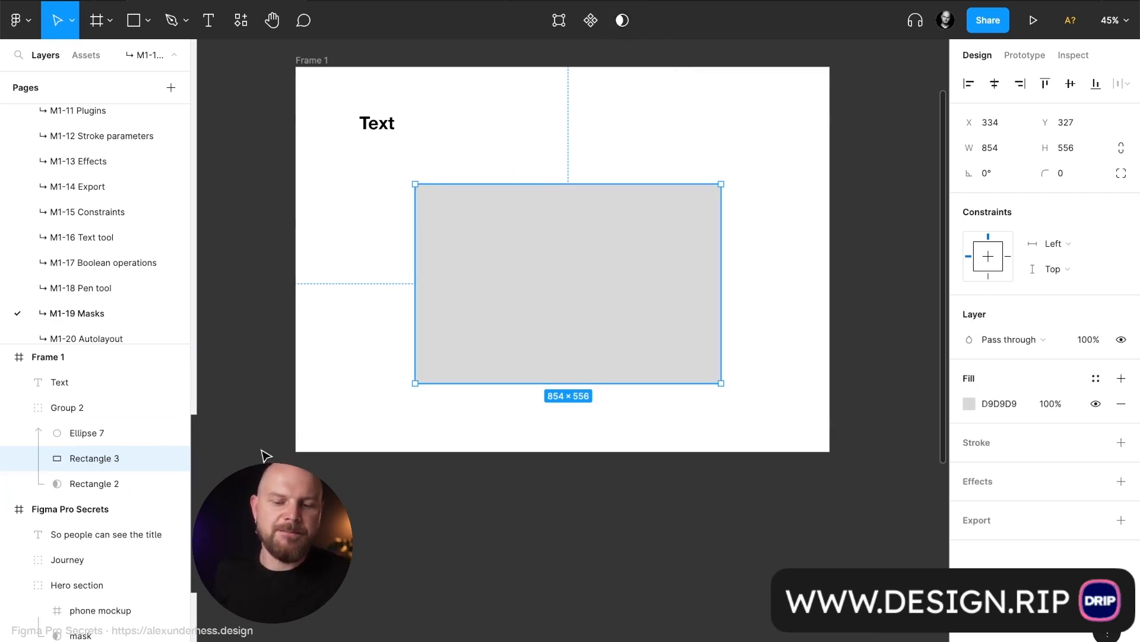
- Change the duplicated rectangle's fill to red E76060
left_click(970, 403)
left_click_drag(886, 351, 872, 286)
left_click(934, 253)
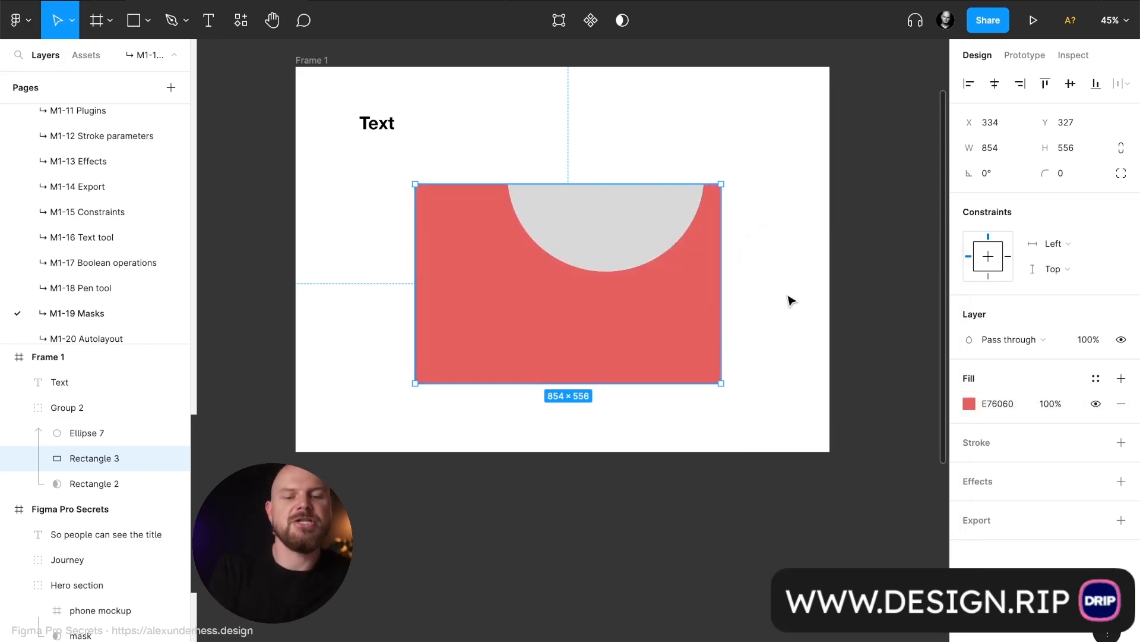
- Try the white hero rectangle as a mask on the "Hide and clip" slide and undo the masking
scroll(428, 336, "left", 10)
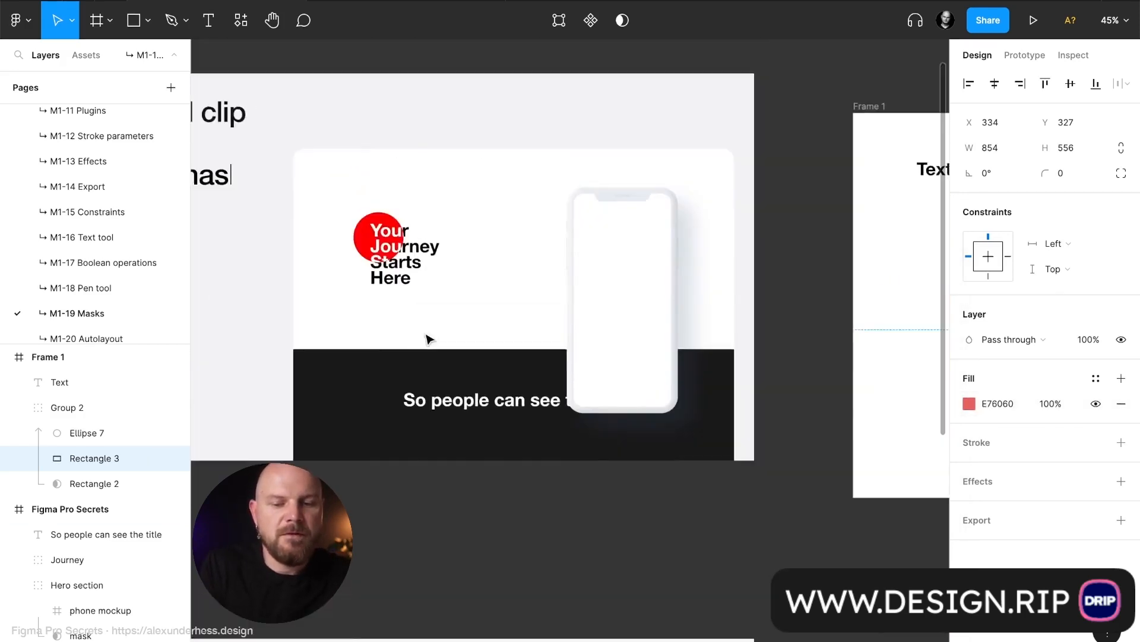
left_click(517, 332)
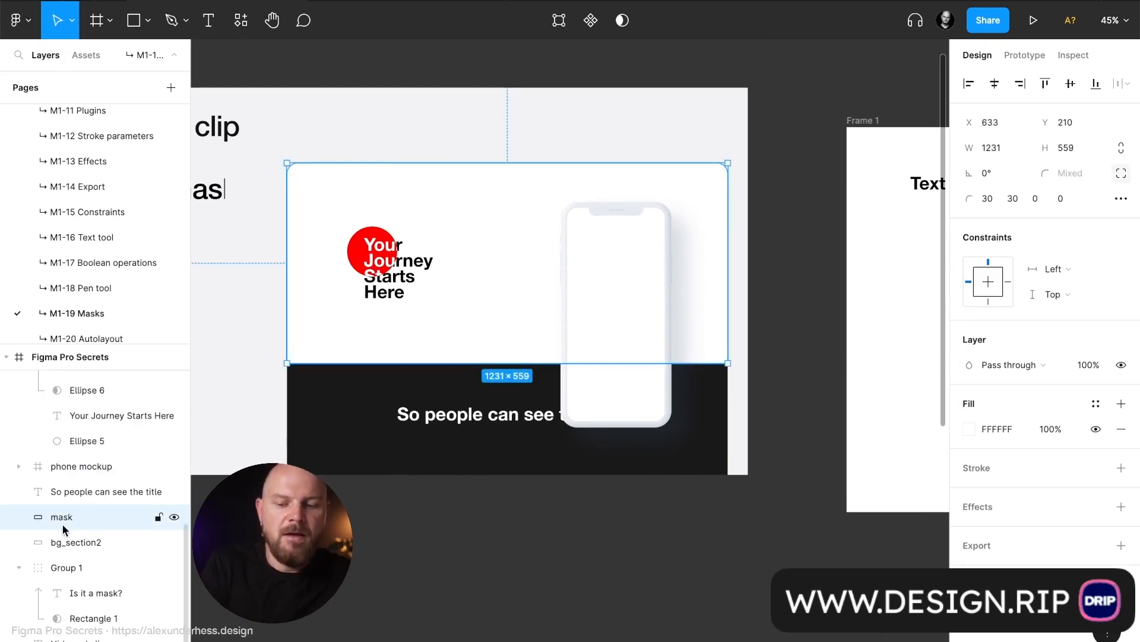
left_click(622, 20)
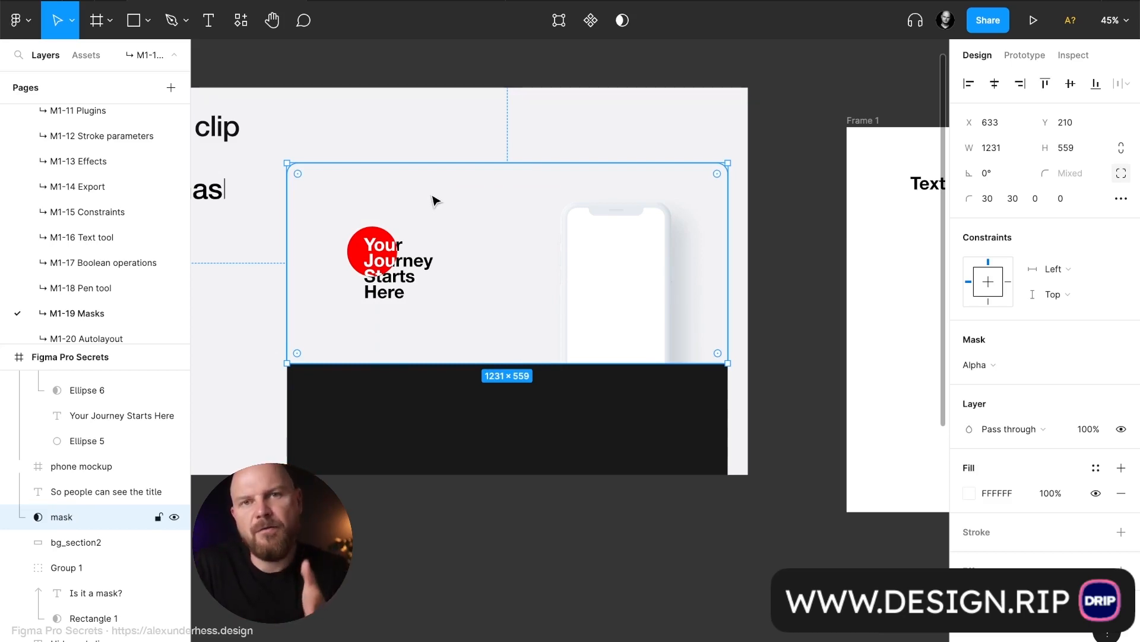
key("ctrl+z")
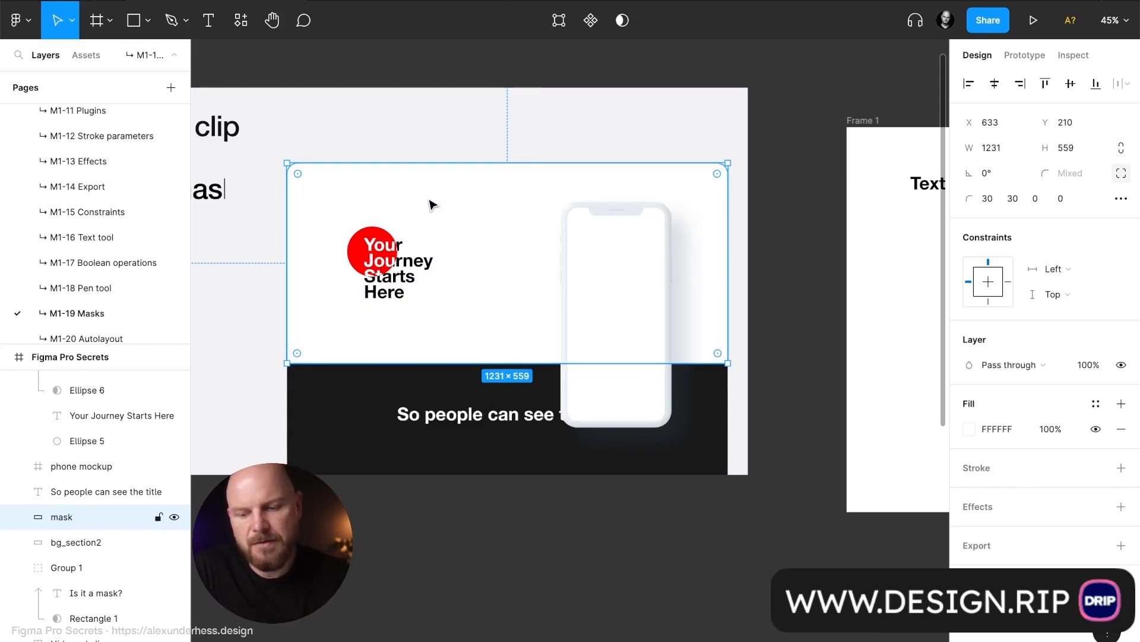
- Duplicate the white hero rectangle and rename the upper copy "bg_section1"
key("ctrl+d")
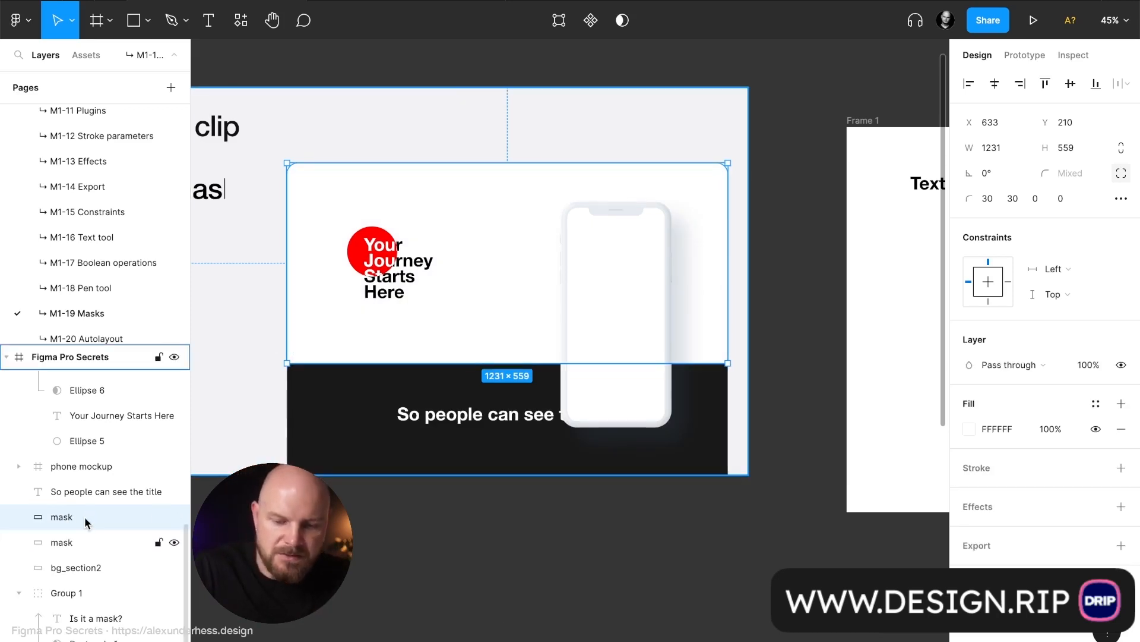
double_click(63, 517)
type("bg")
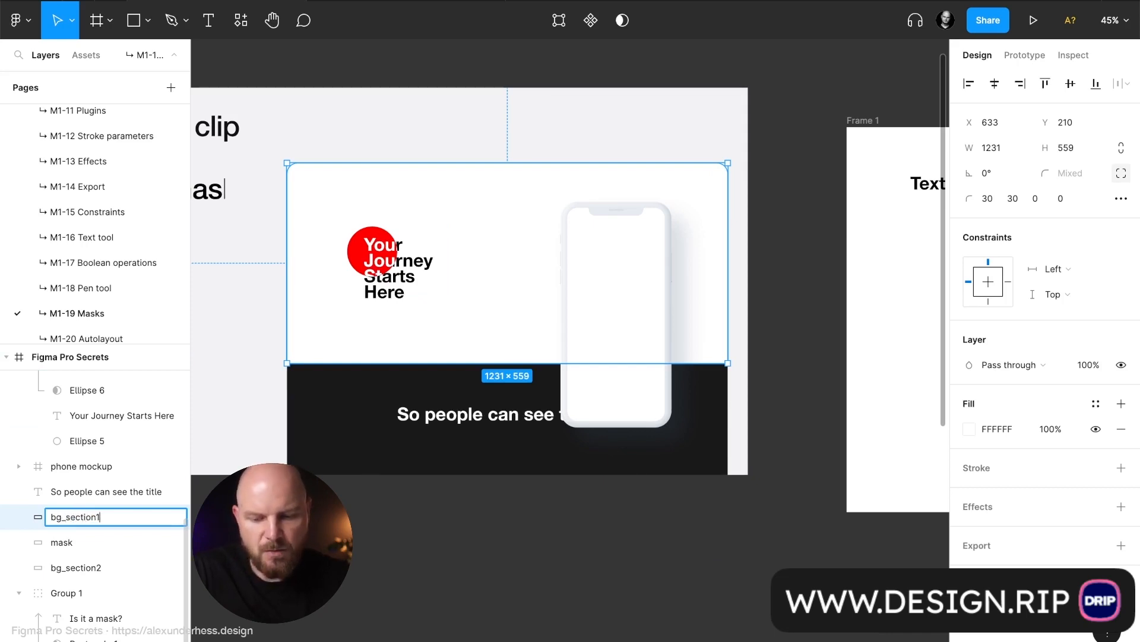
type("_section1")
key("Return")
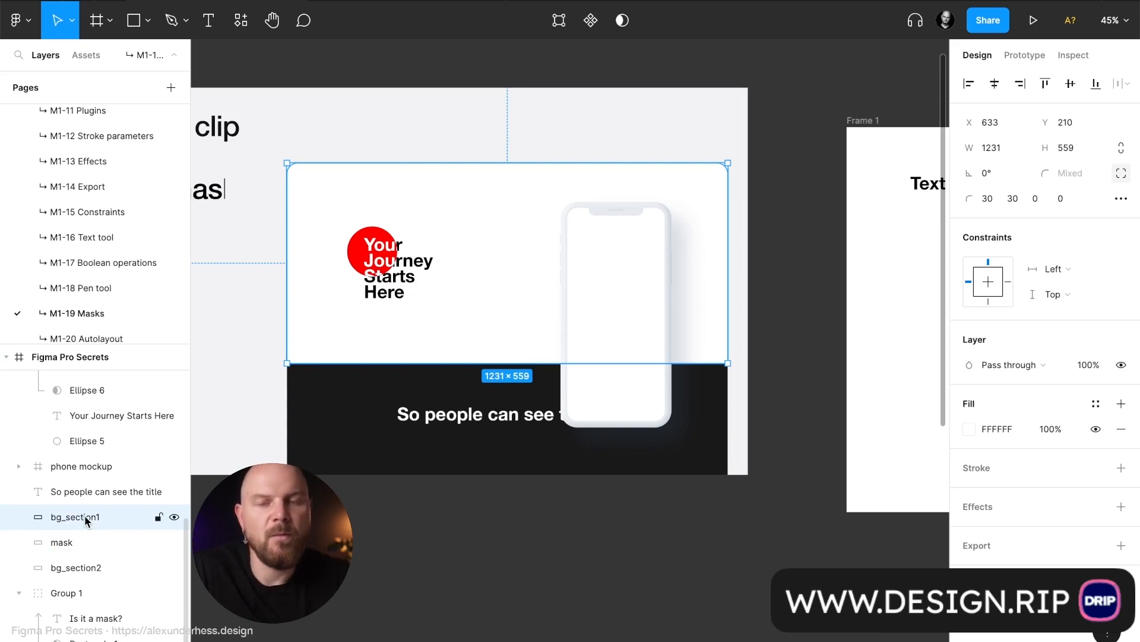
- Use the original hero rectangle, named "mask", as a mask for the layers above it
left_click(91, 542)
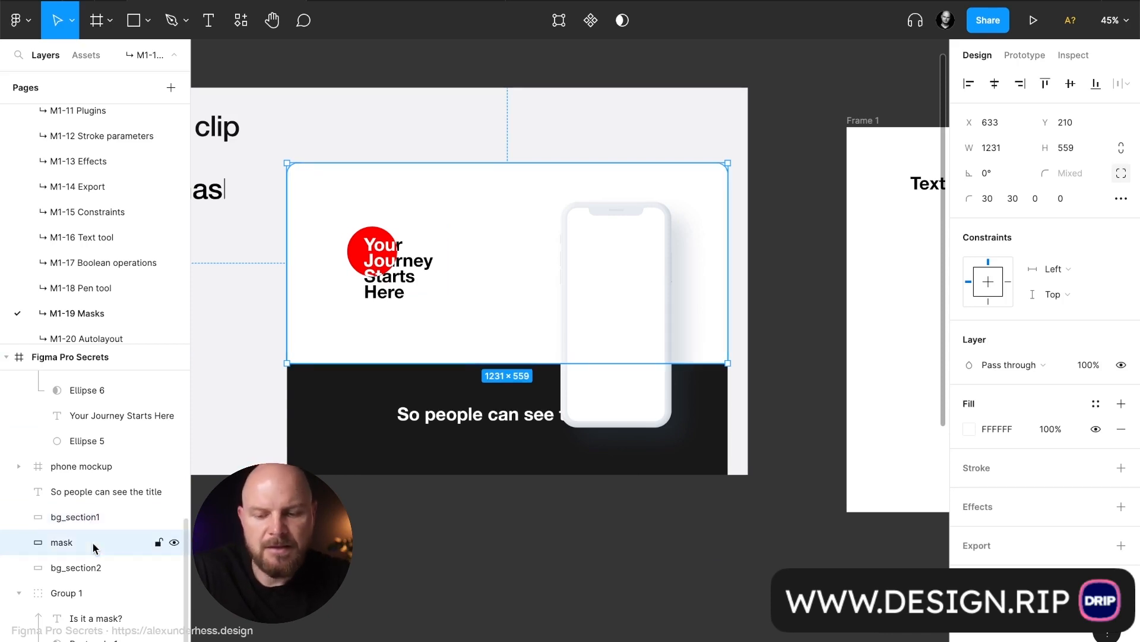
left_click(622, 21)
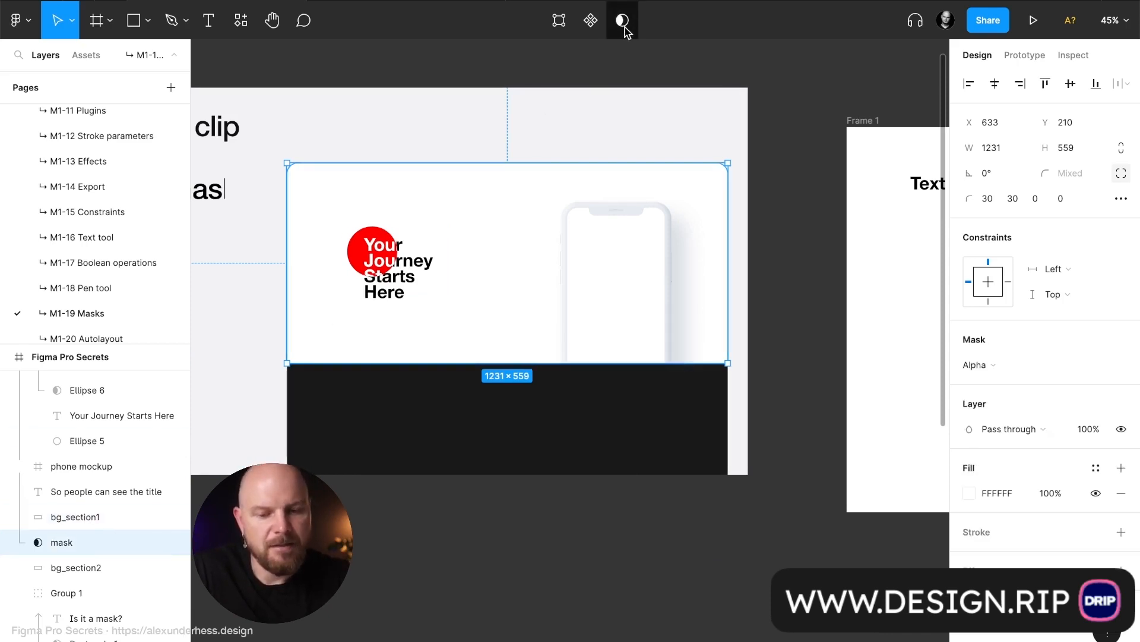
left_click(606, 134)
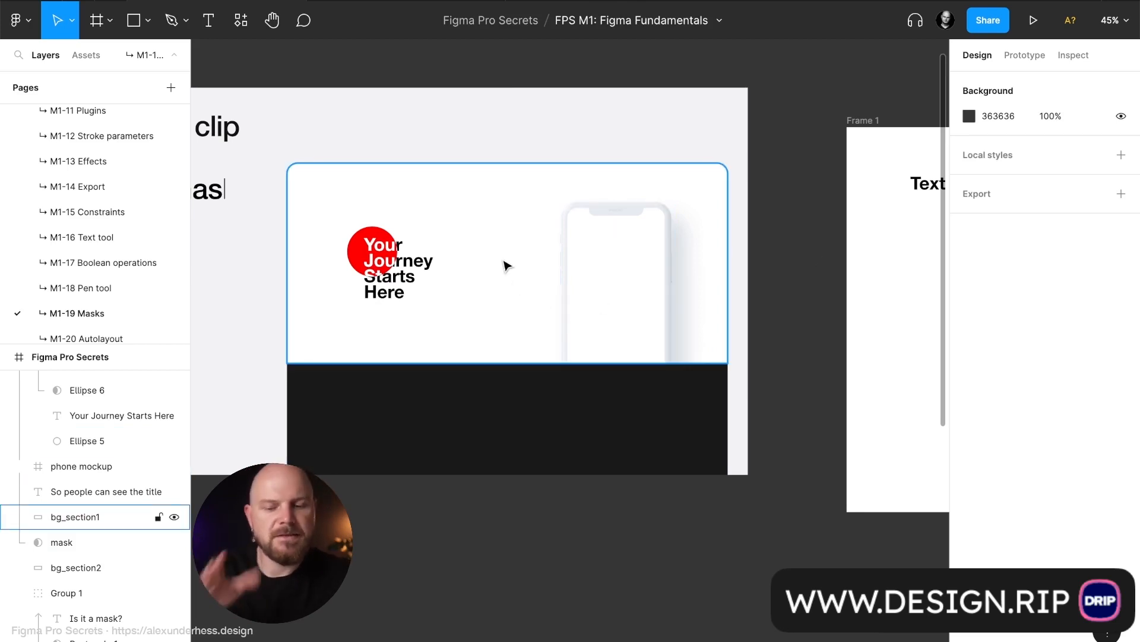
- Collapse the Journey group and move the "So people can see the title" text layer above it
scroll(90, 518, "up", 3)
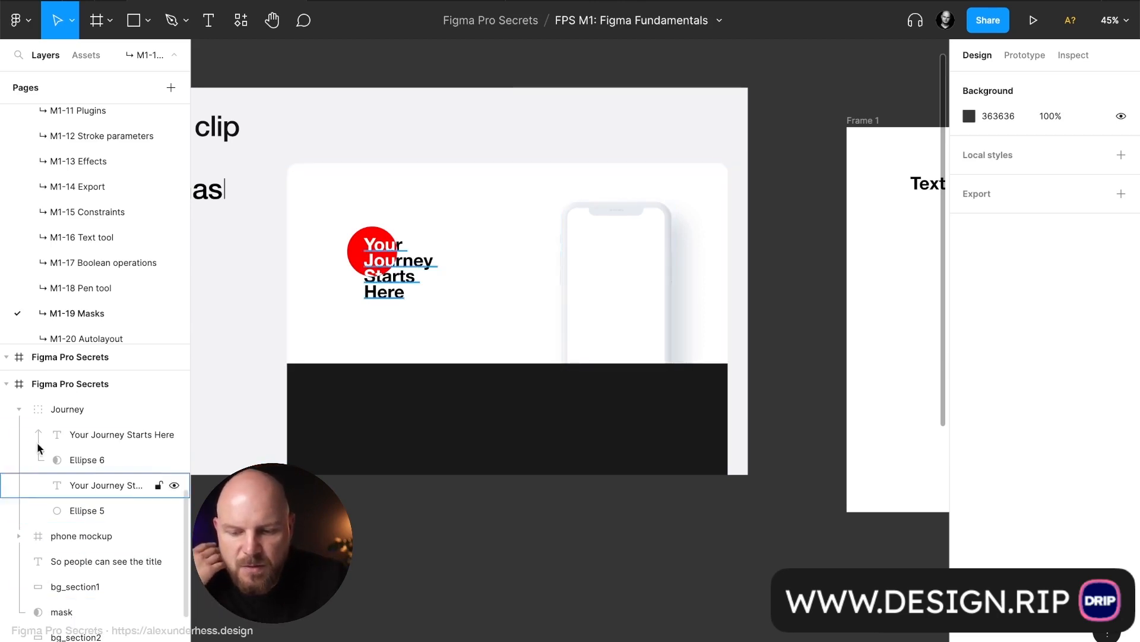
left_click(18, 409)
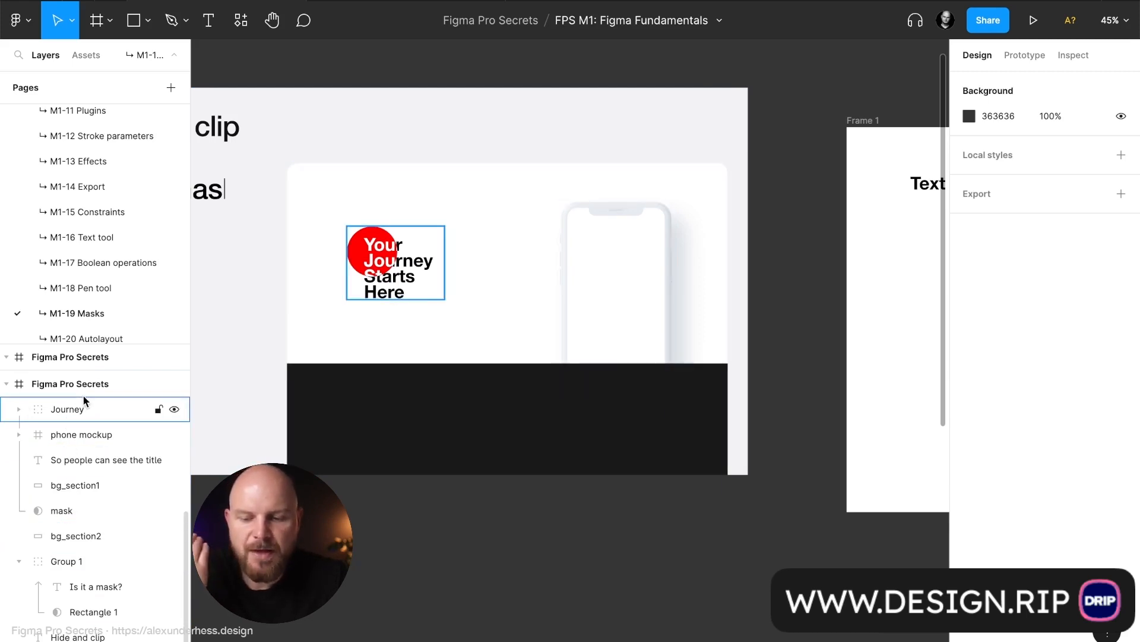
left_click(94, 464)
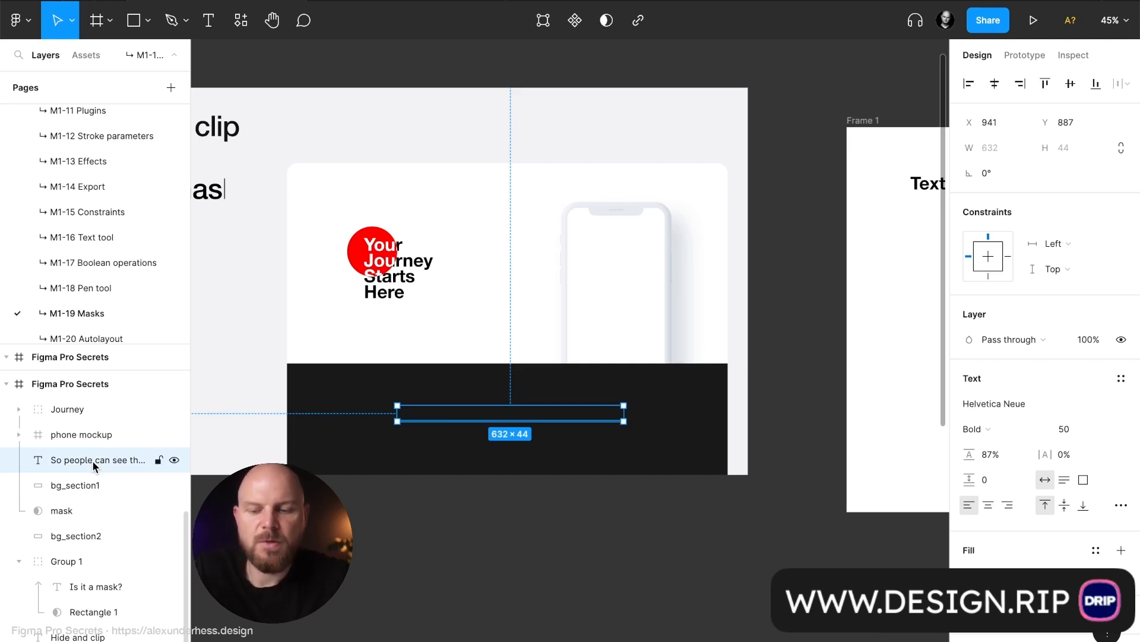
left_click_drag(92, 463, 83, 404)
- Group the Journey, phone mockup, bg_section1 and mask layers, leaving out the title text
left_click(78, 434)
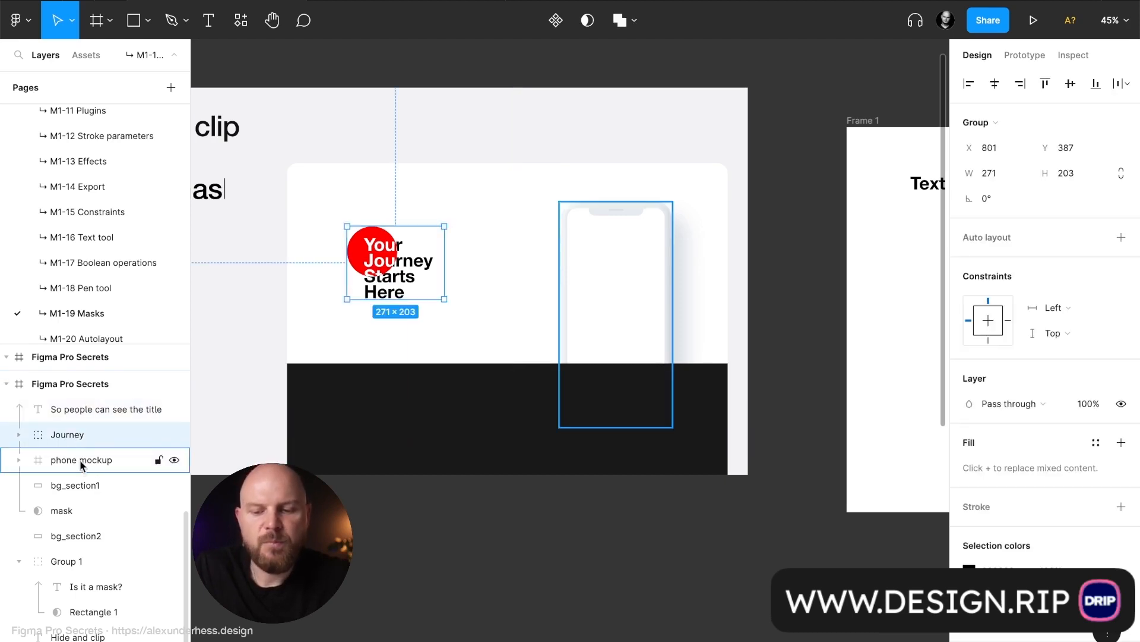
left_click(79, 508, "shift")
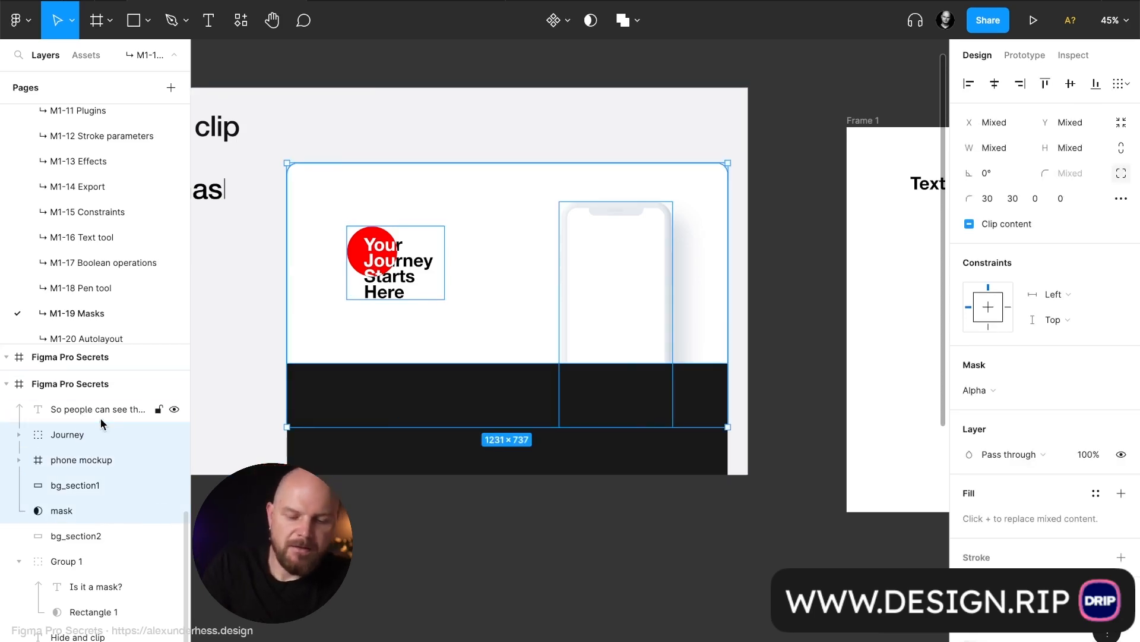
key("ctrl+g")
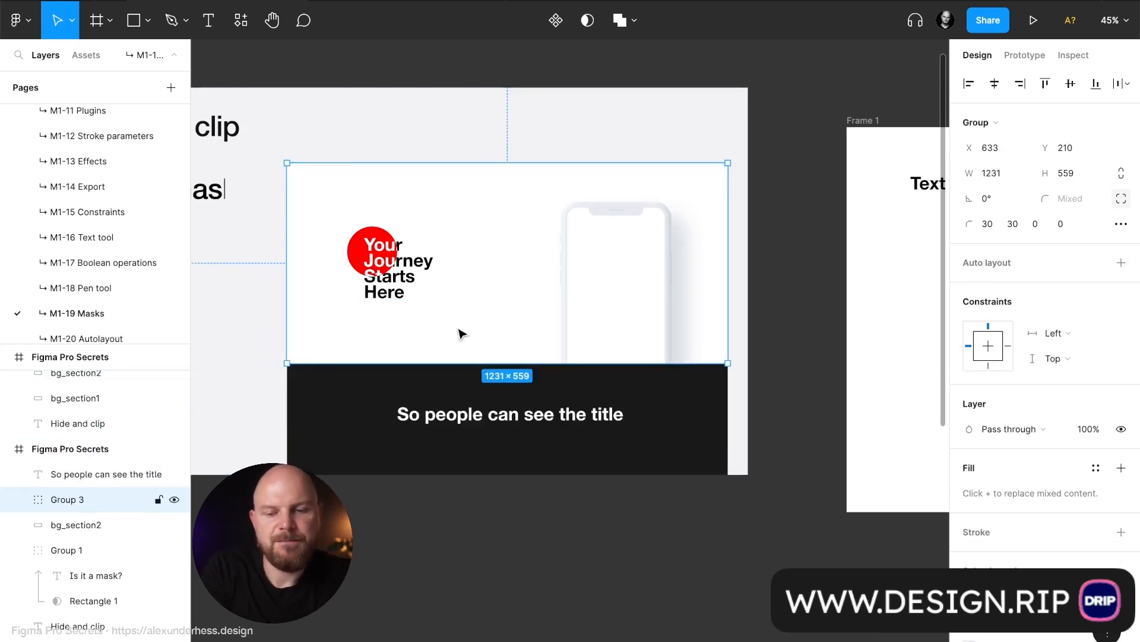
- Expand the new hero group and examine its mask layer against the slide's clipped hero section
left_click(19, 499)
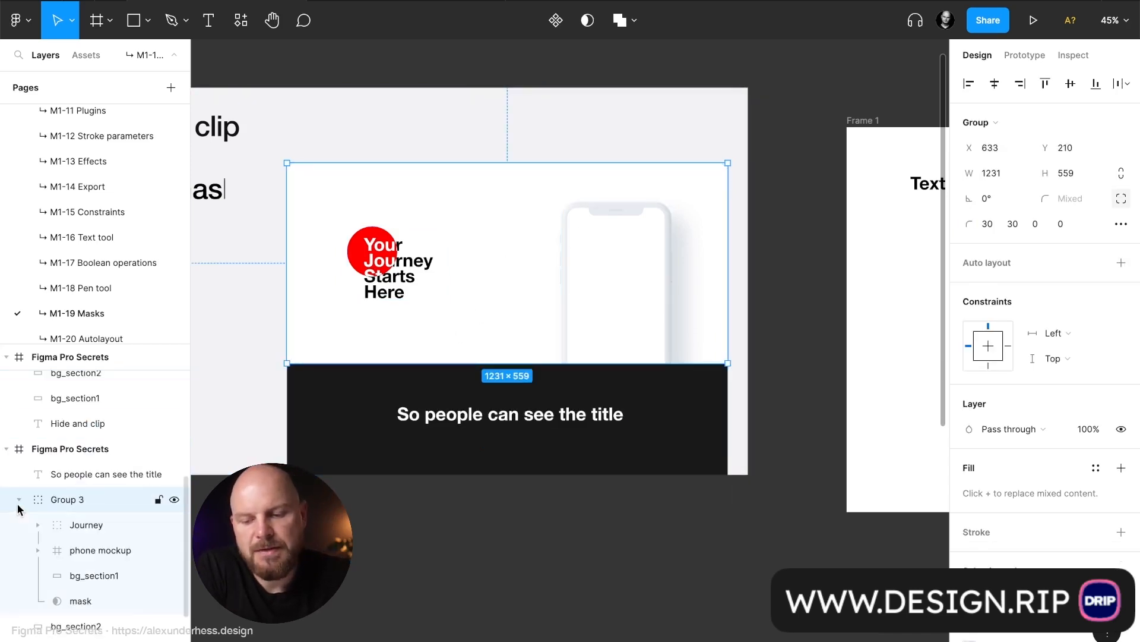
left_click(93, 599)
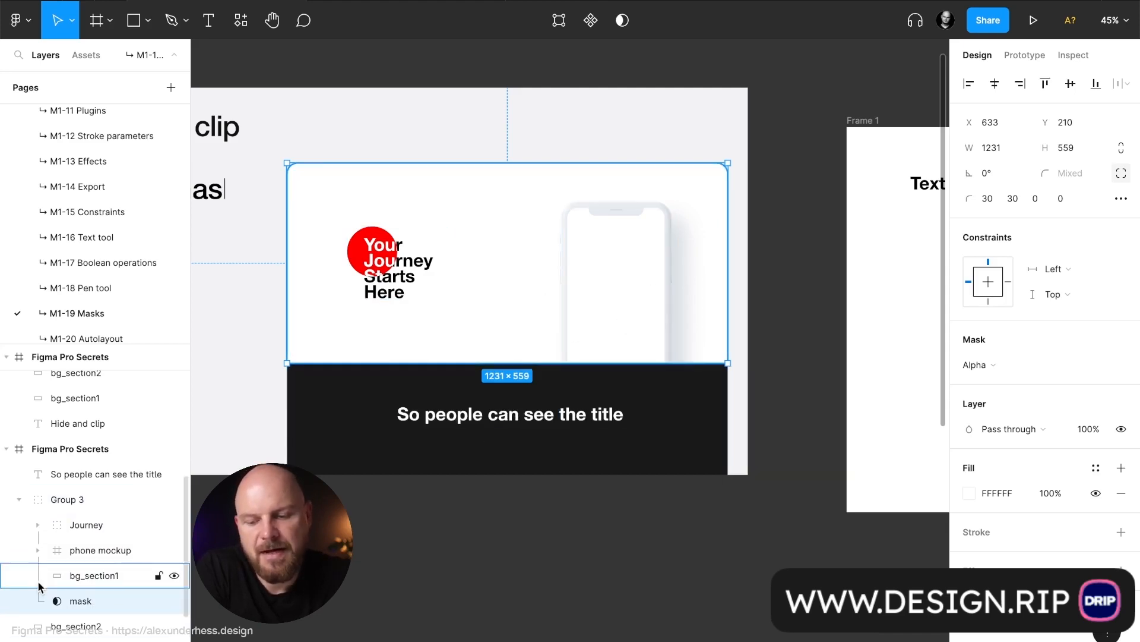
scroll(461, 548, "up", 5)
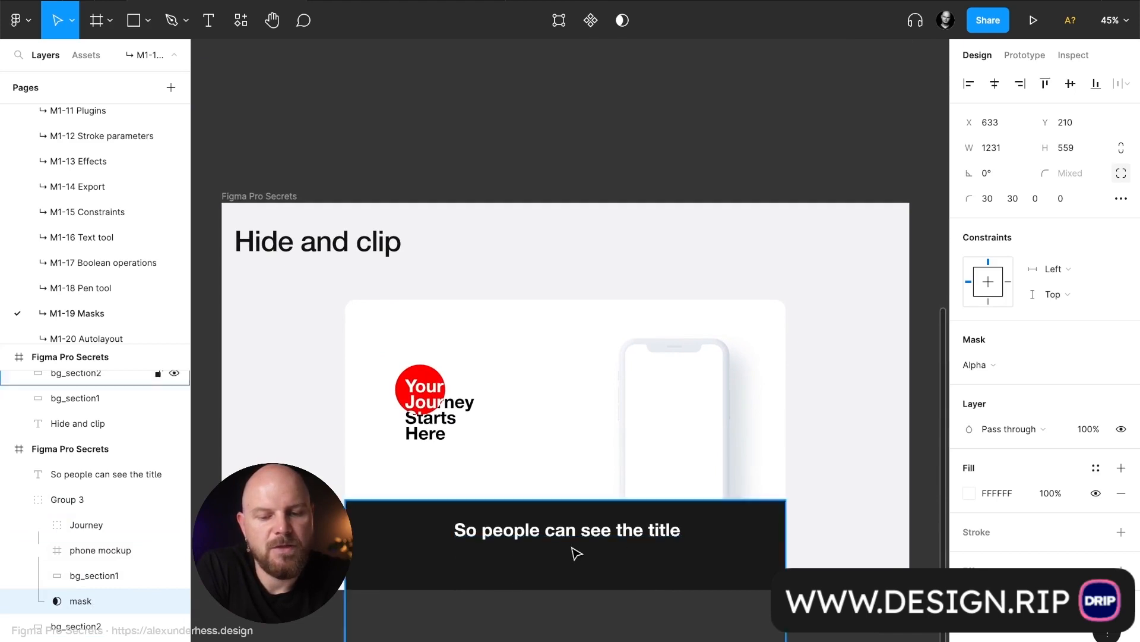
scroll(575, 549, "down", 10)
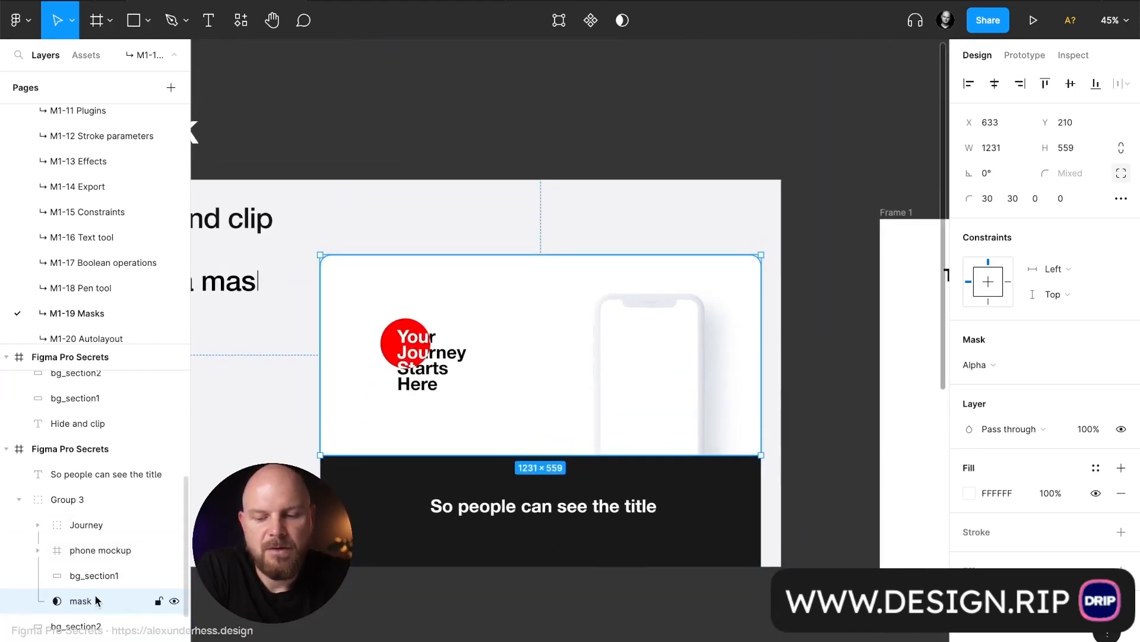
- Move the phone mockup upward within the hero group so that the mask clips its upper part
left_click(115, 575)
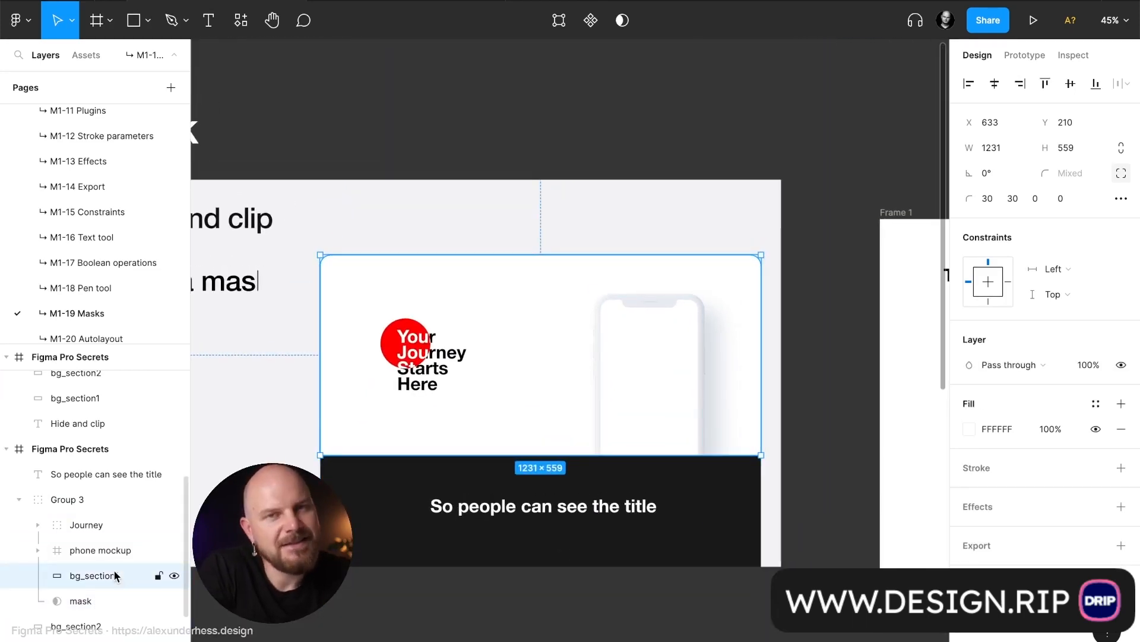
left_click(115, 550)
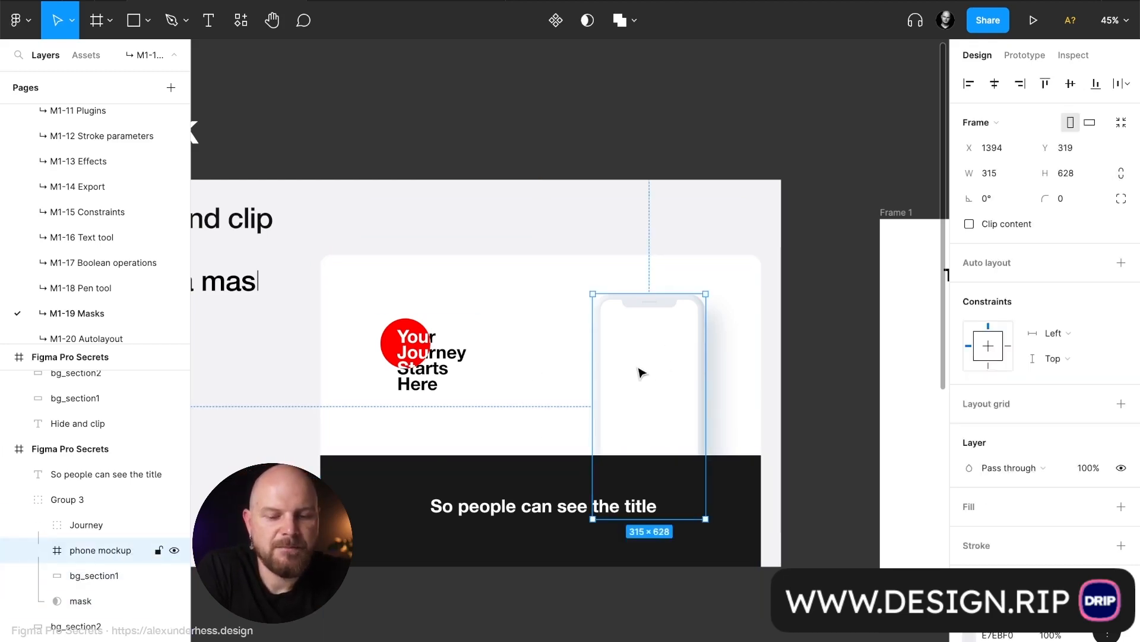
left_click_drag(641, 372, 573, 280)
left_click(817, 175)
left_click(720, 382)
double_click(739, 385)
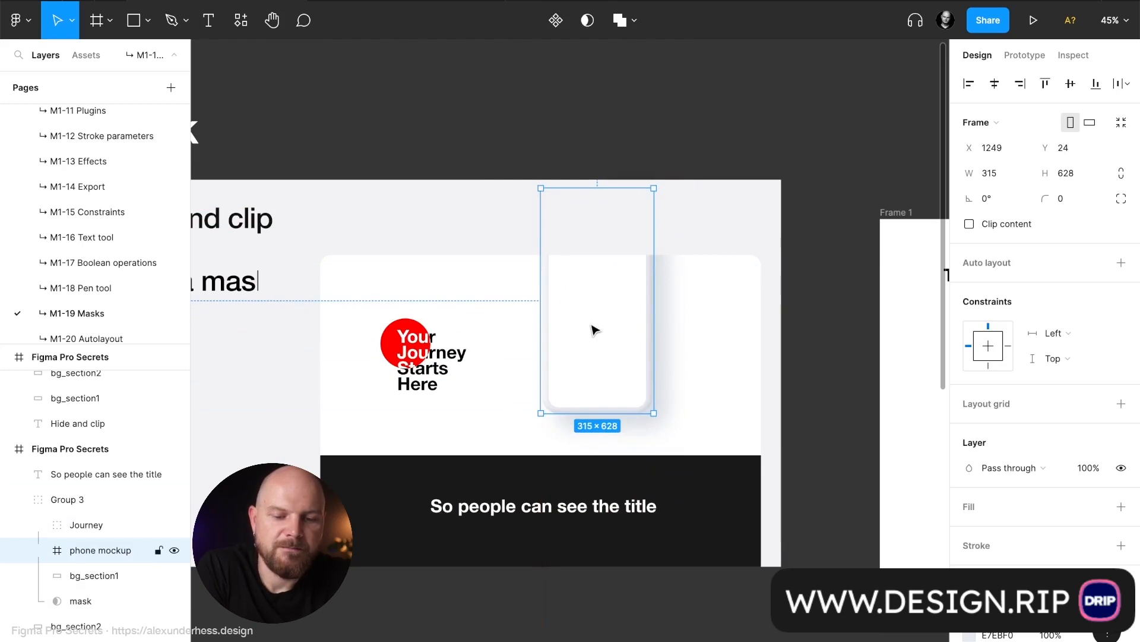
left_click_drag(593, 329, 635, 330)
left_click(602, 131)
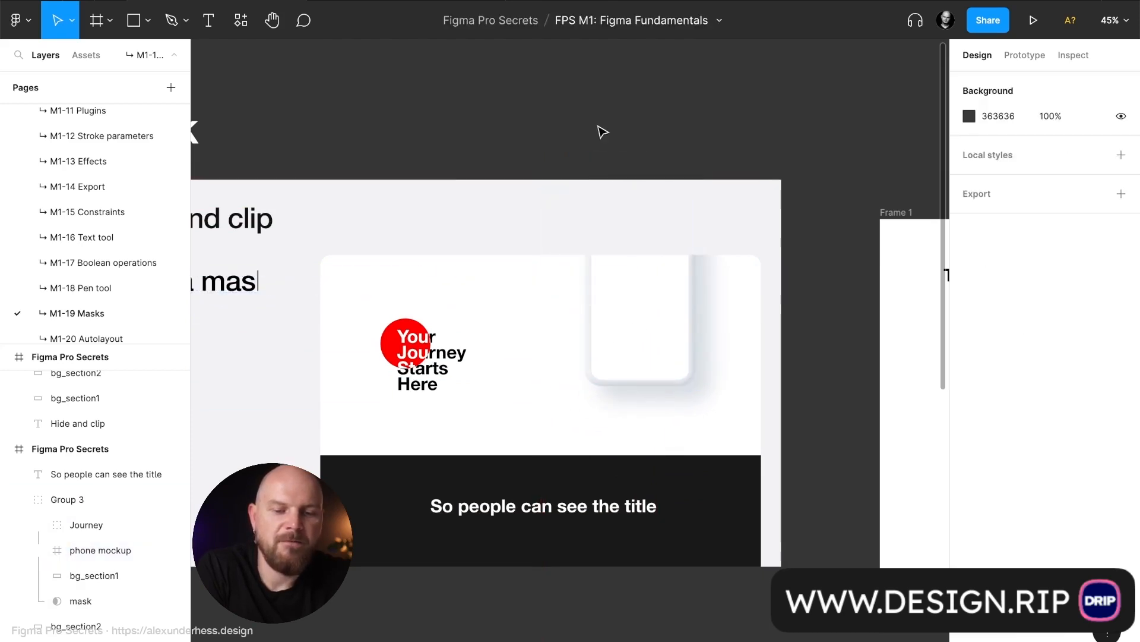
- Examine the grouped hero section and the whole Mask slide without the interface, including the neighbouring Frame 1
left_click(562, 326)
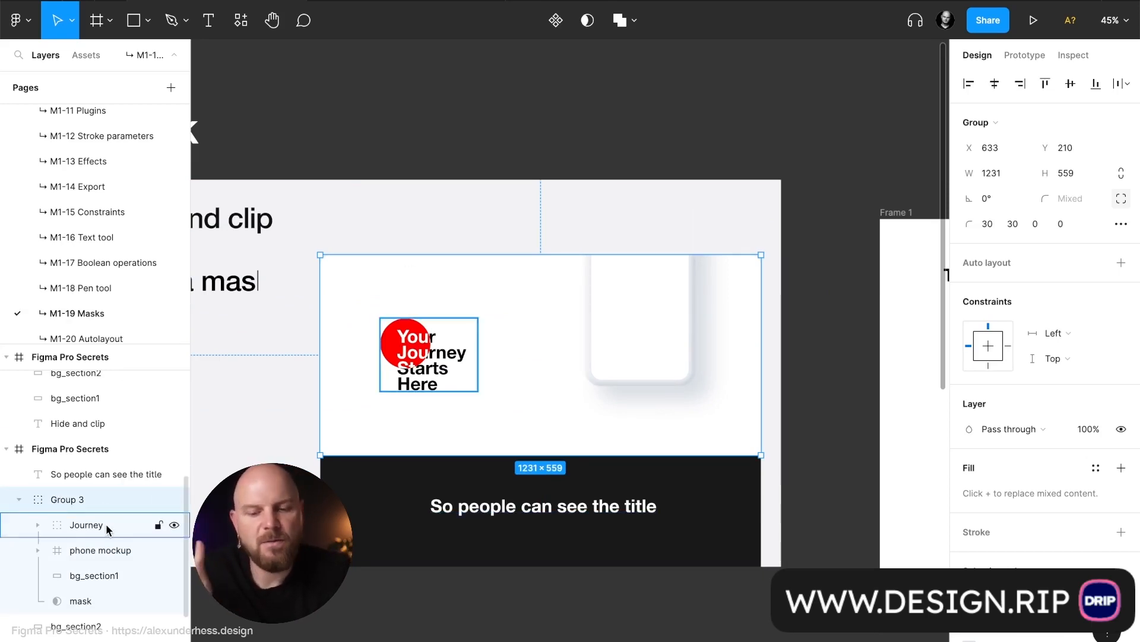
left_click(601, 150)
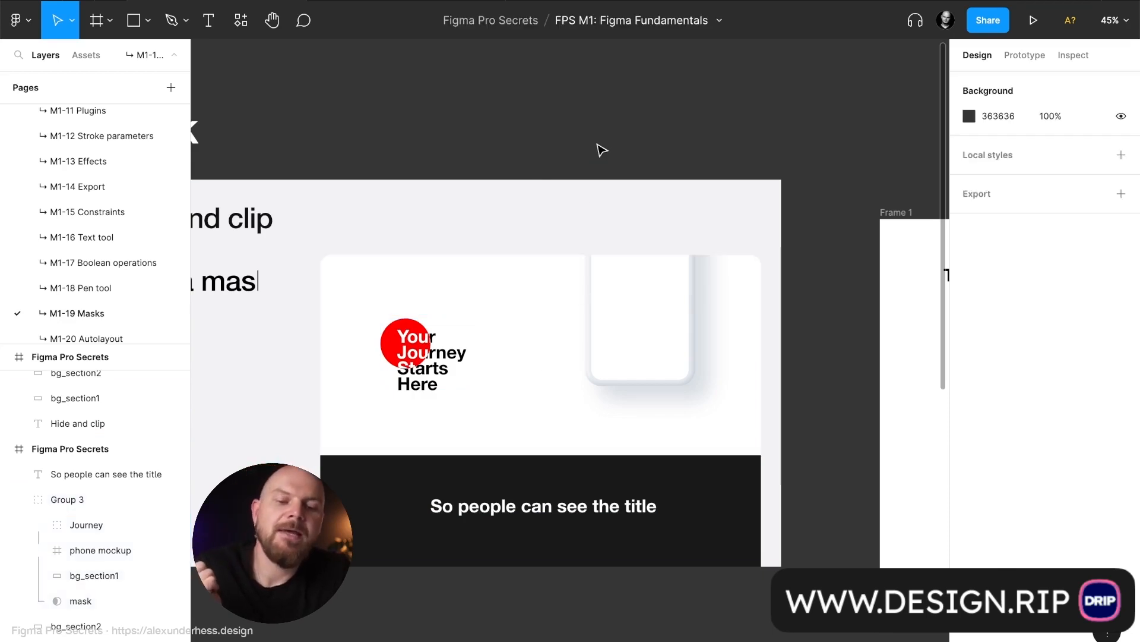
key("ctrl+backslash")
scroll(601, 149, "down", 3)
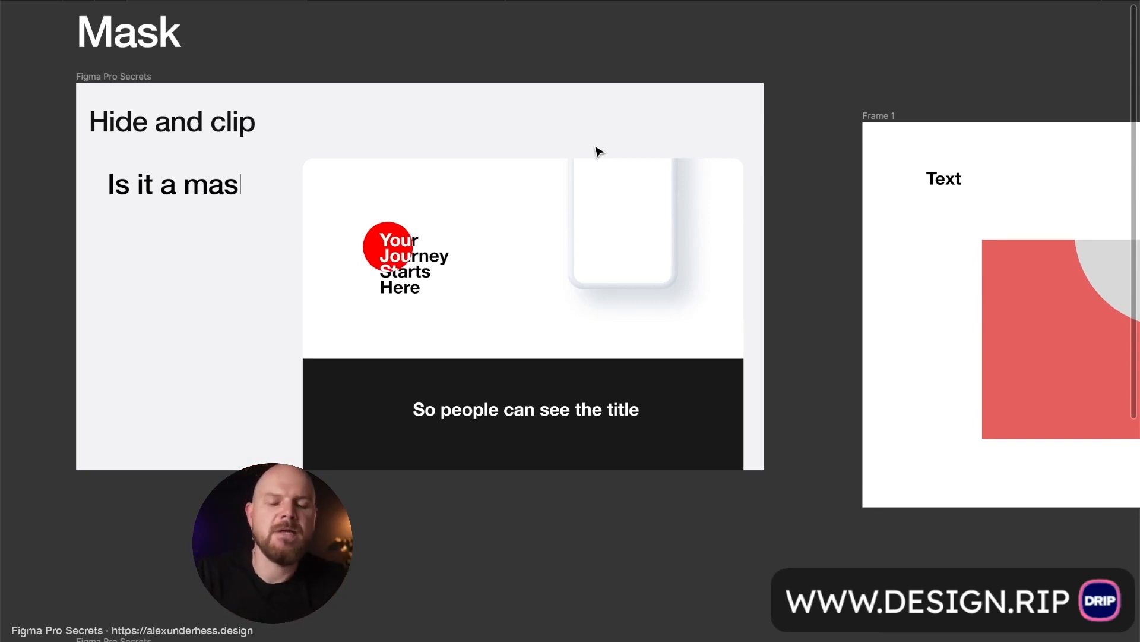
scroll(597, 151, "down", 1)
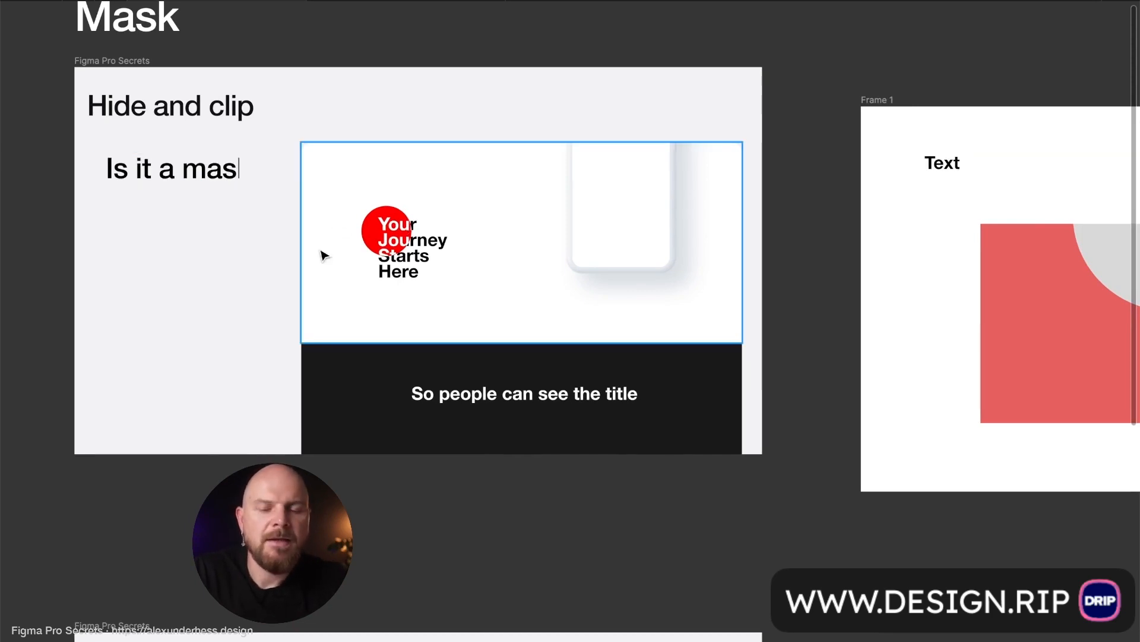
scroll(321, 255, "right", 10)
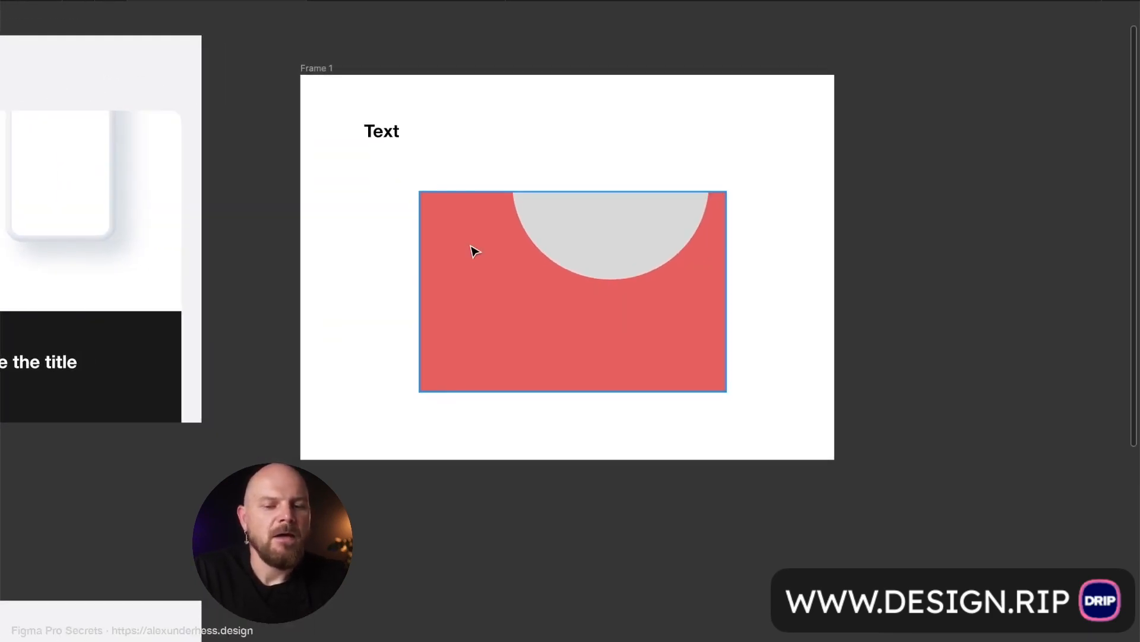
- Examine the mask types available for the Rectangle 2 mask in Frame 1's Group 2
key("ctrl+backslash")
left_click(530, 194)
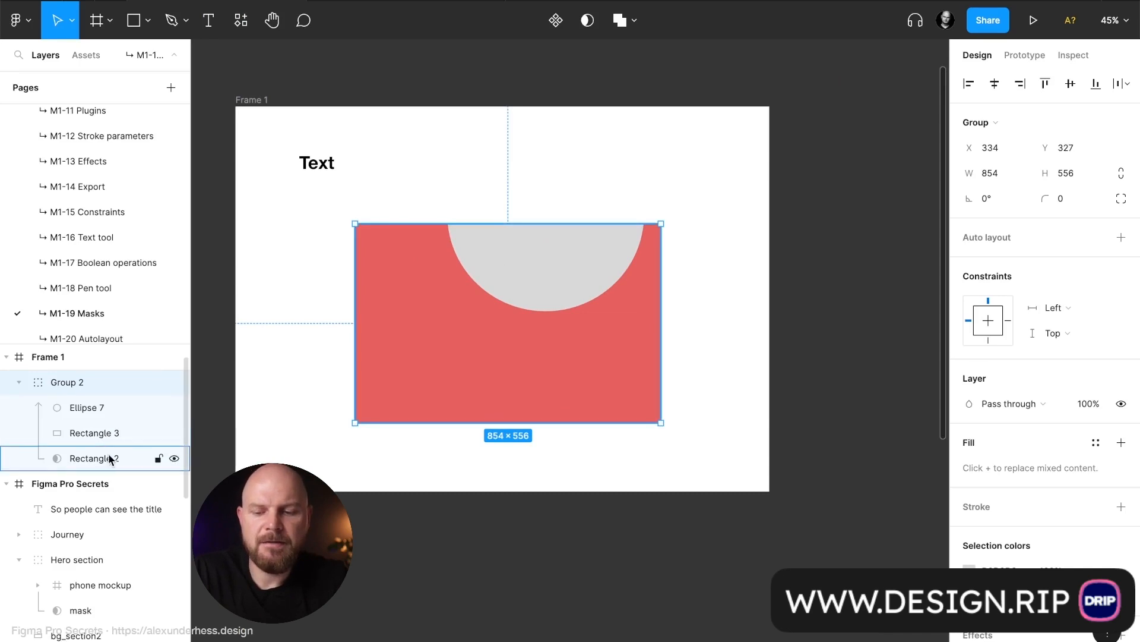
left_click(77, 458)
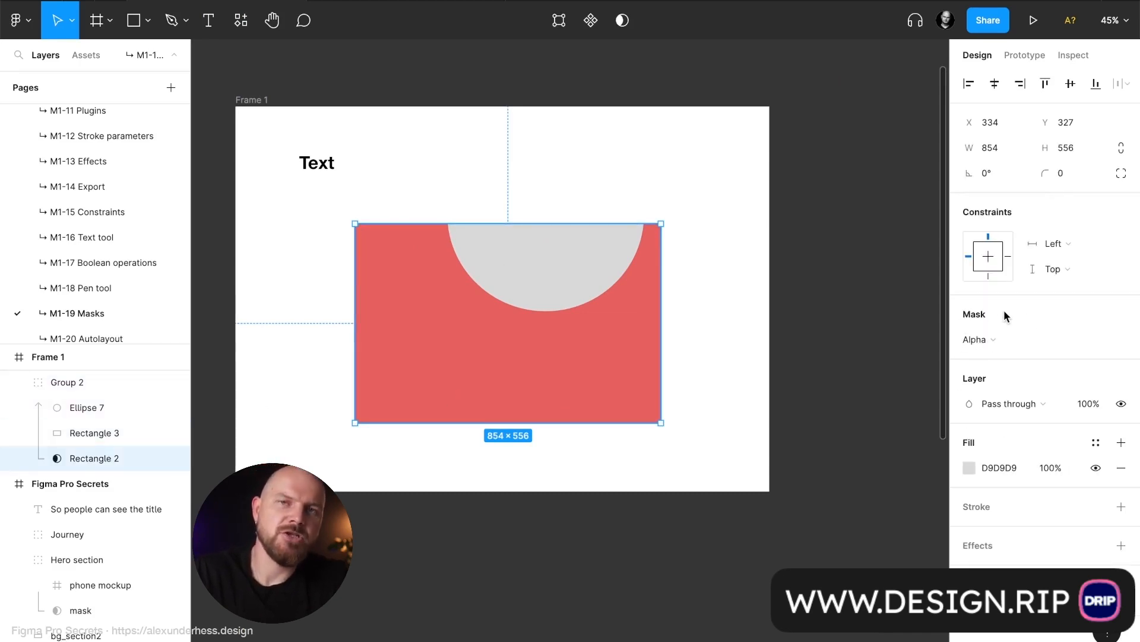
left_click(1012, 336)
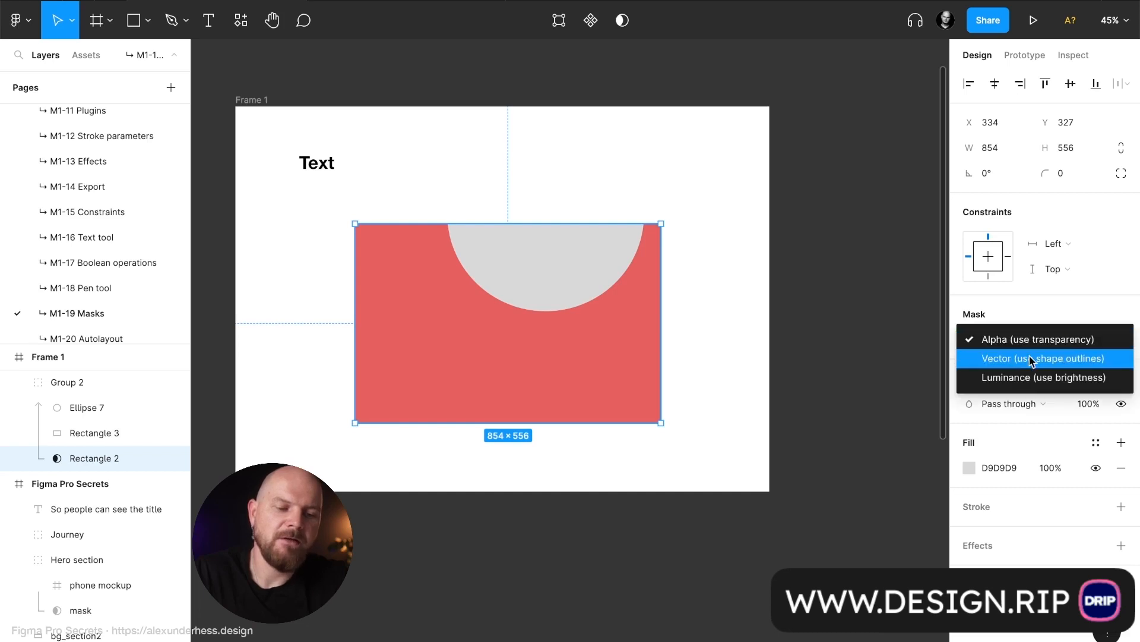
left_click(1026, 307)
- Delete the red Rectangle 3 from Group 2 in Frame 1 and ungroup the remaining ellipse and mask rectangle
left_click(89, 433)
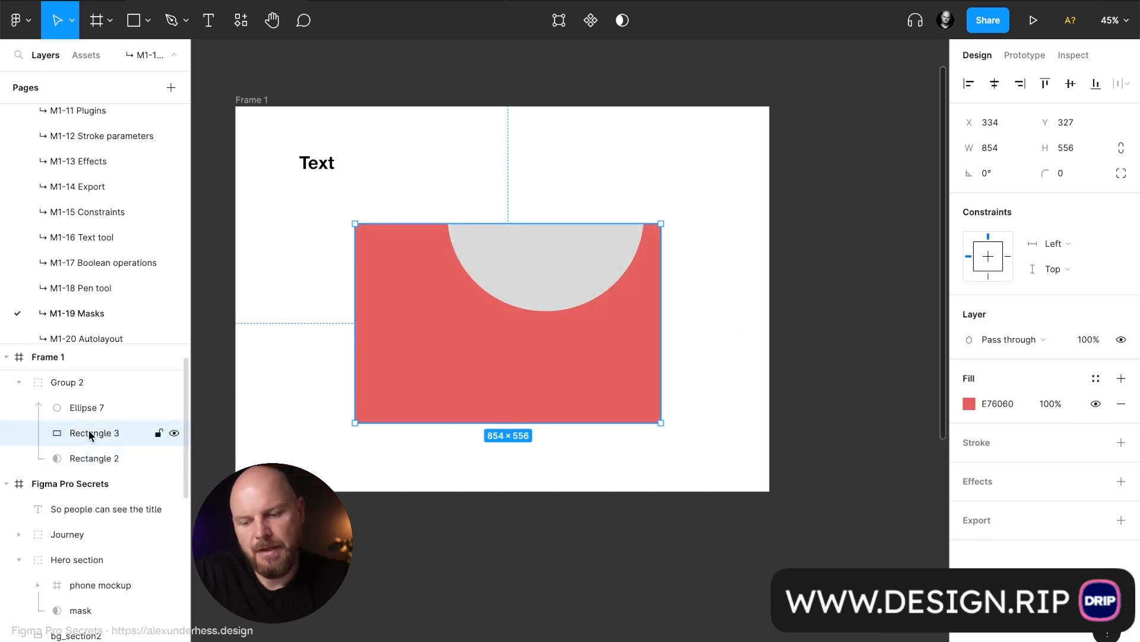
key("Delete")
left_click(94, 408)
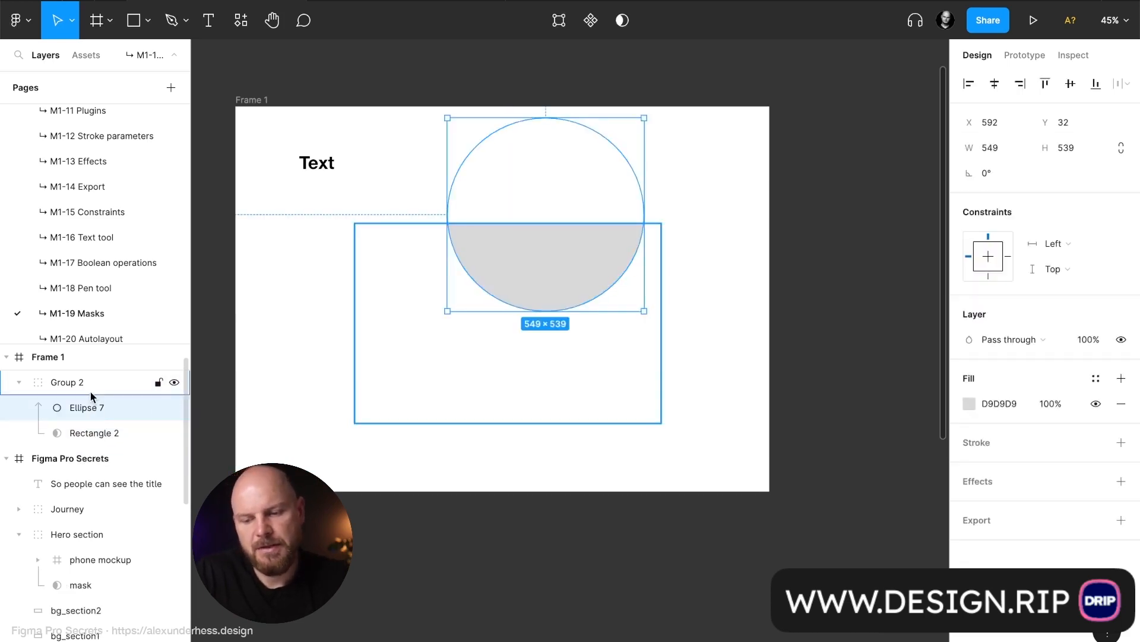
left_click(90, 382)
key("ctrl+shift+g")
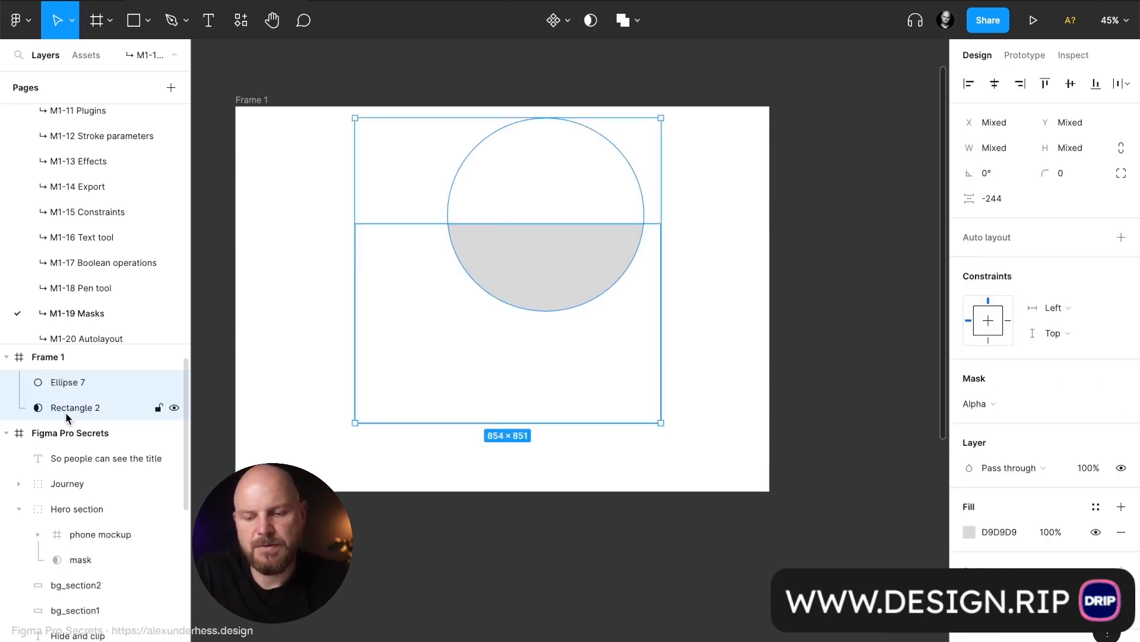
- Delete the "Text" layer from Frame 1
scroll(342, 329, "up", 3)
scroll(342, 329, "left", 2)
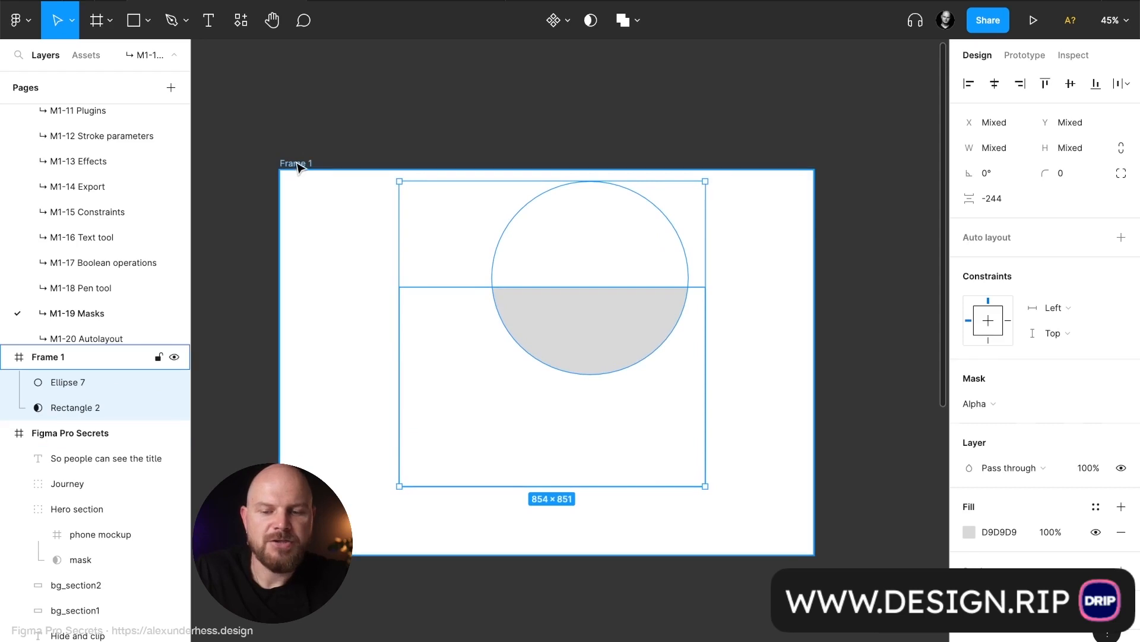
left_click(89, 356)
left_click(71, 379)
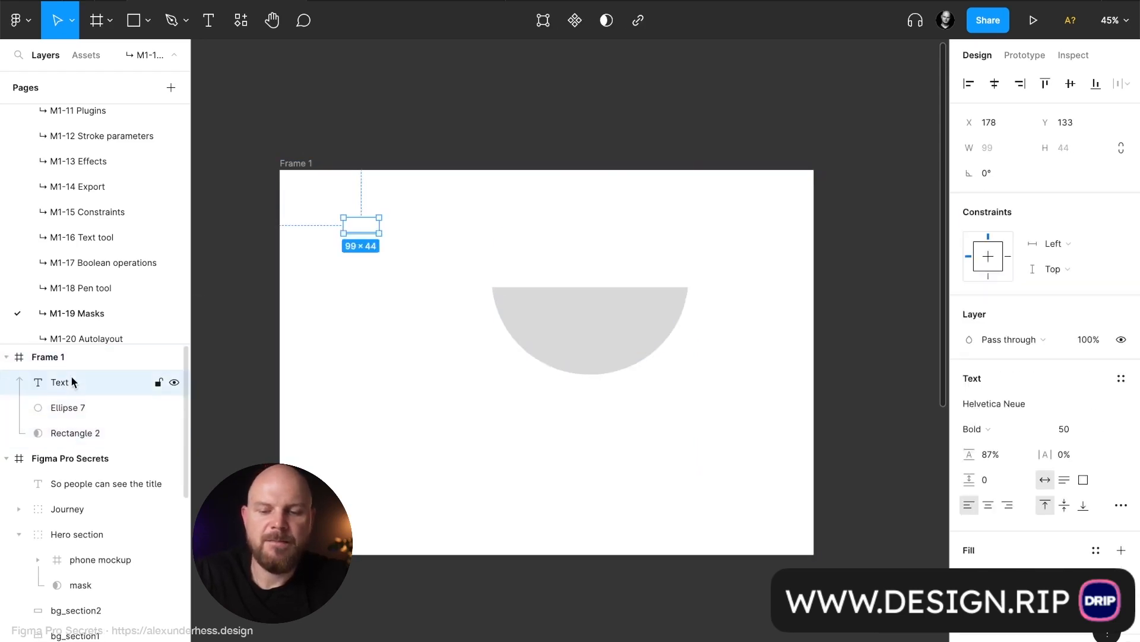
key("Escape")
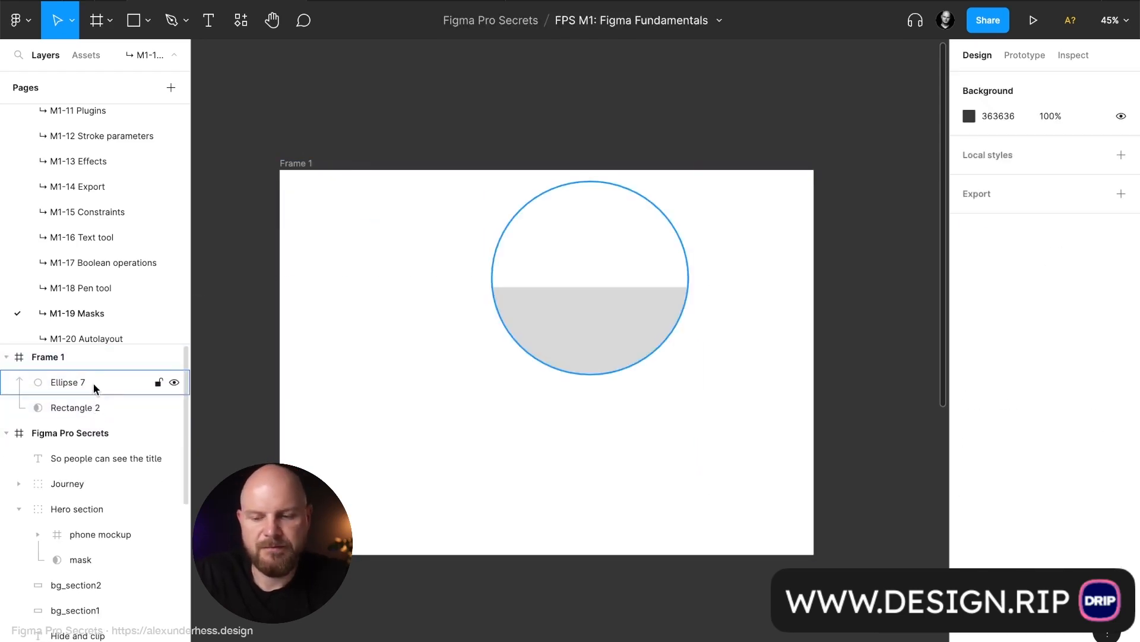
- Move Ellipse 7 further down over the Rectangle 2 mask, to about X 523, Y 147
left_click(93, 382)
left_click(75, 408)
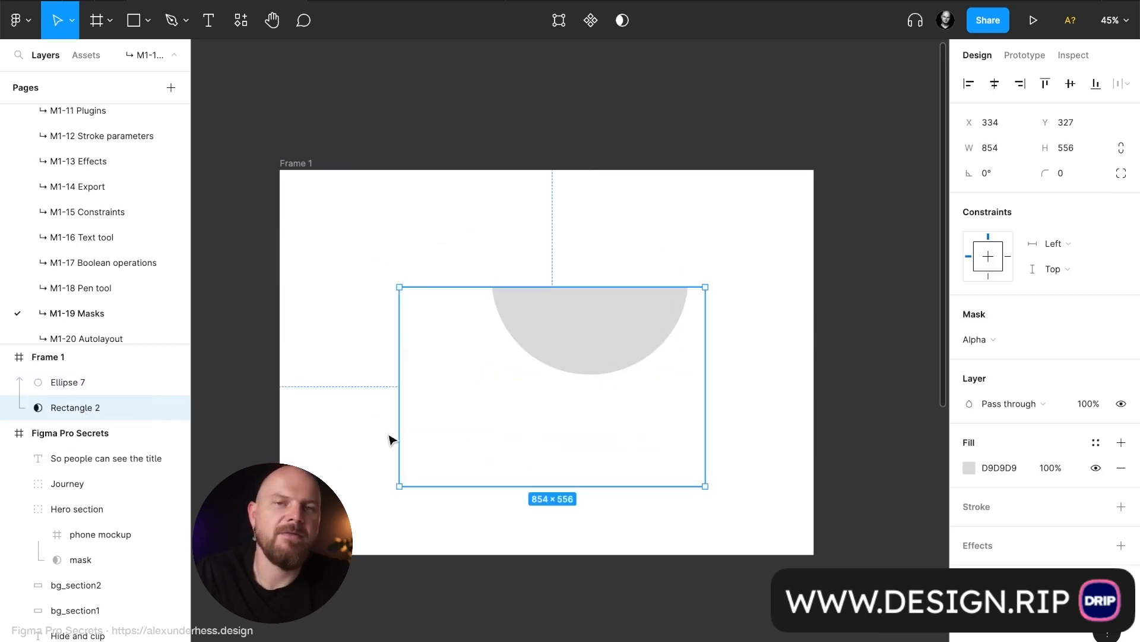
left_click_drag(623, 326, 602, 385)
- Change the fill of Frame 1 to a light gray
left_click(290, 164)
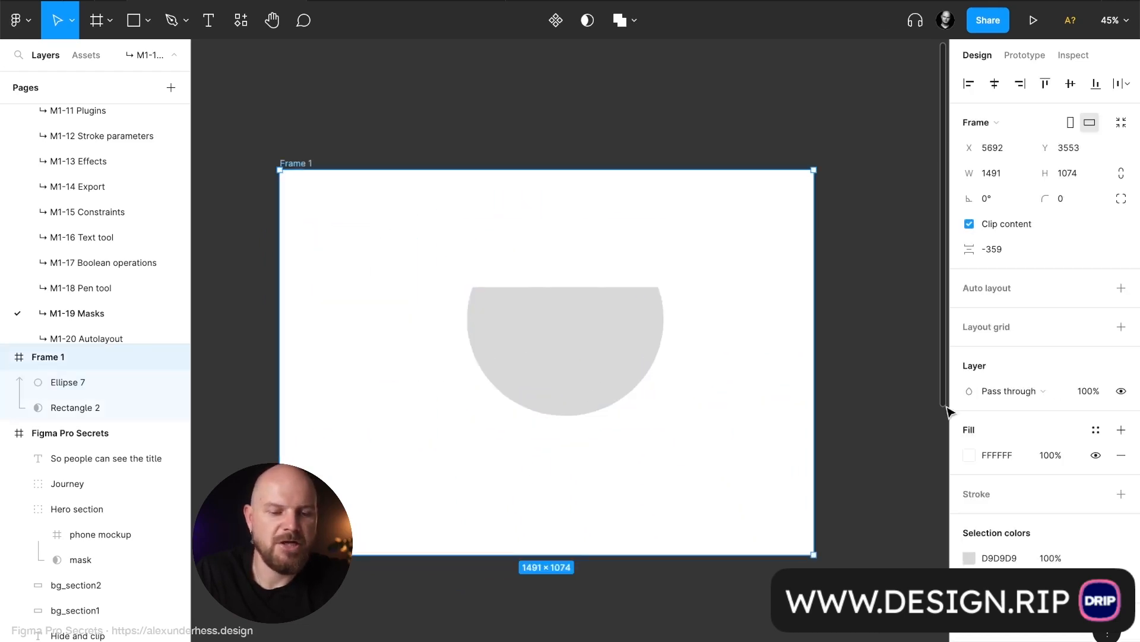
left_click(968, 455)
left_click_drag(766, 269, 747, 284)
left_click(934, 252)
- Compare the ellipse with its mask rectangle and move the ellipse slightly up, to about X 527, Y 126
left_click(657, 351)
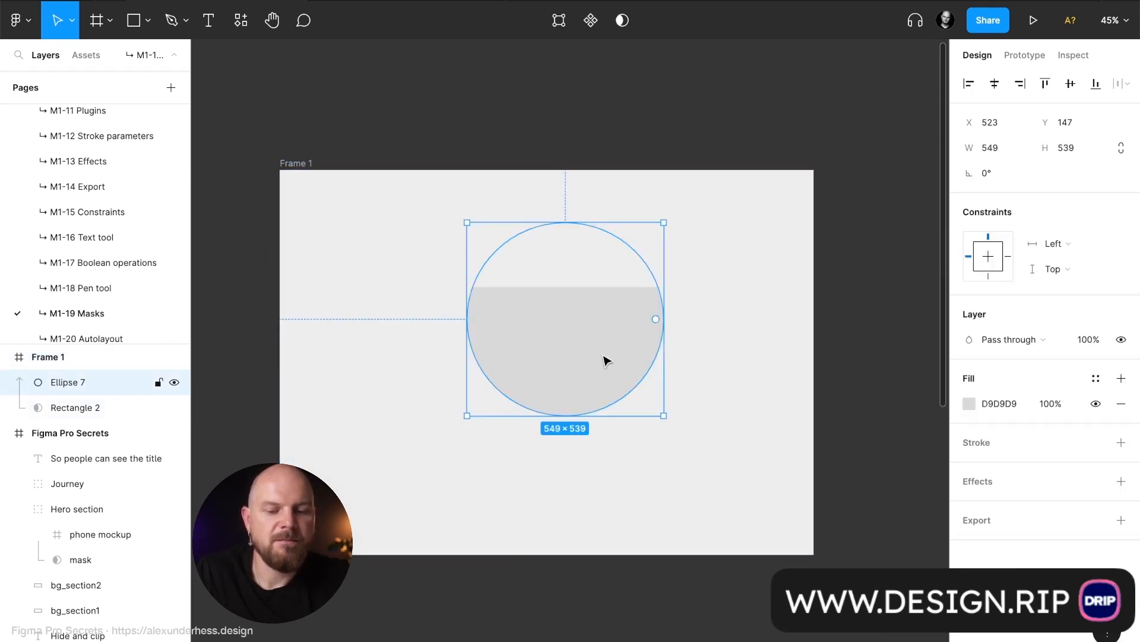
left_click(440, 396)
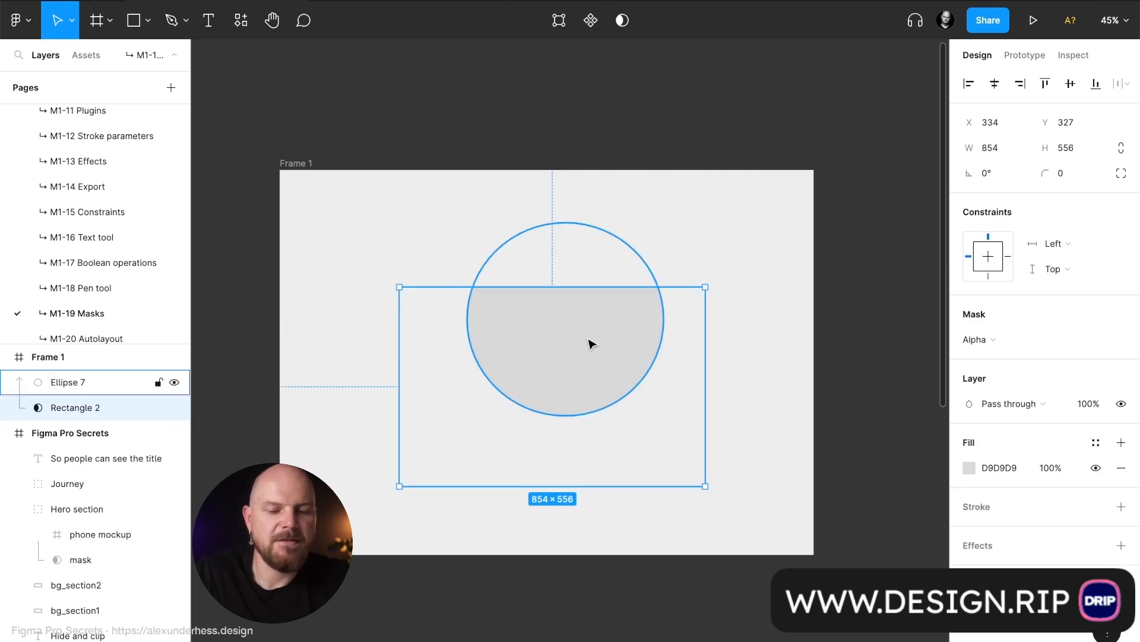
left_click(592, 364)
mouse_move(591, 368)
left_mouse_down()
mouse_move(498, 332)
mouse_move(413, 380)
mouse_move(618, 426)
mouse_move(685, 360)
mouse_move(534, 333)
mouse_move(565, 326)
mouse_move(558, 333)
mouse_move(595, 358)
left_mouse_up()
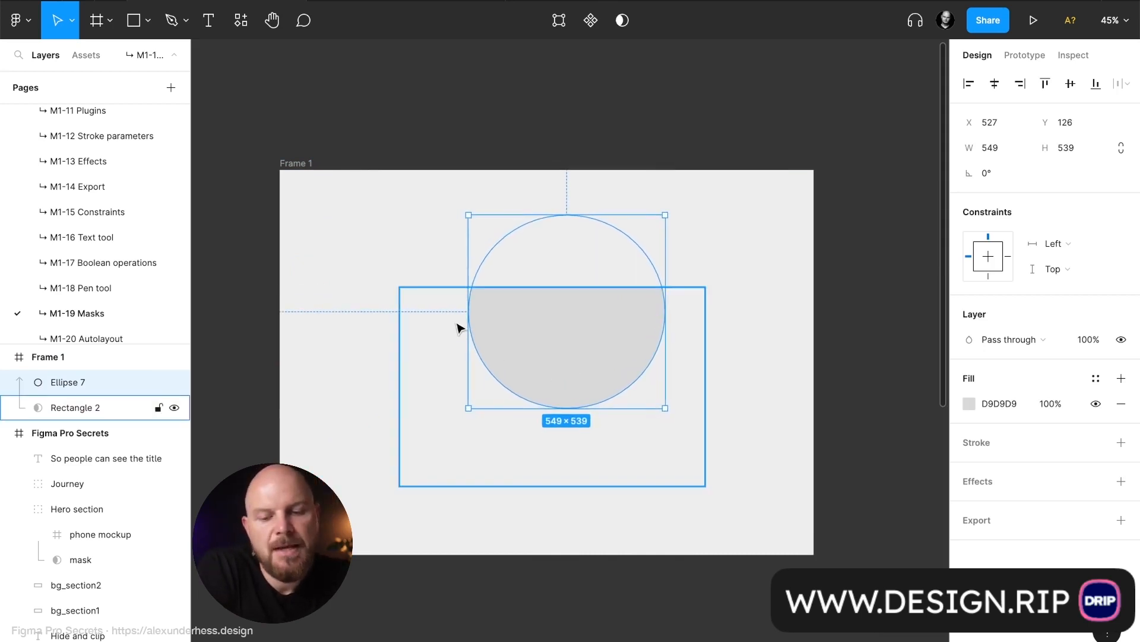
- Keep Rectangle 2's mask type at Alpha (use transparency) and set its fill opacity to 50%
left_click(122, 410)
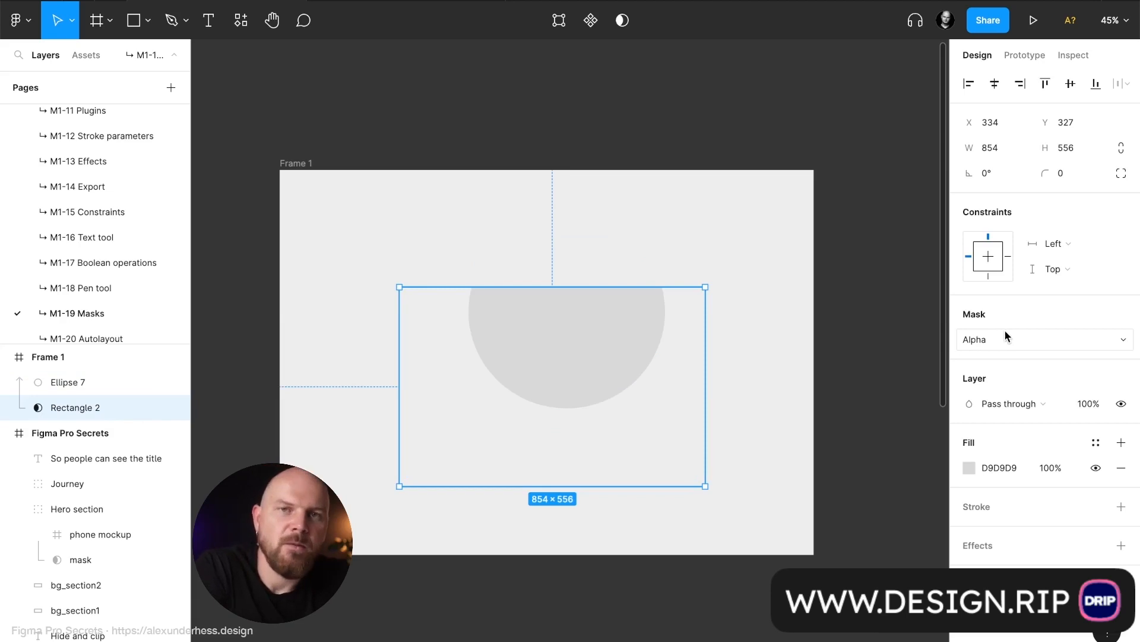
left_click(1017, 341)
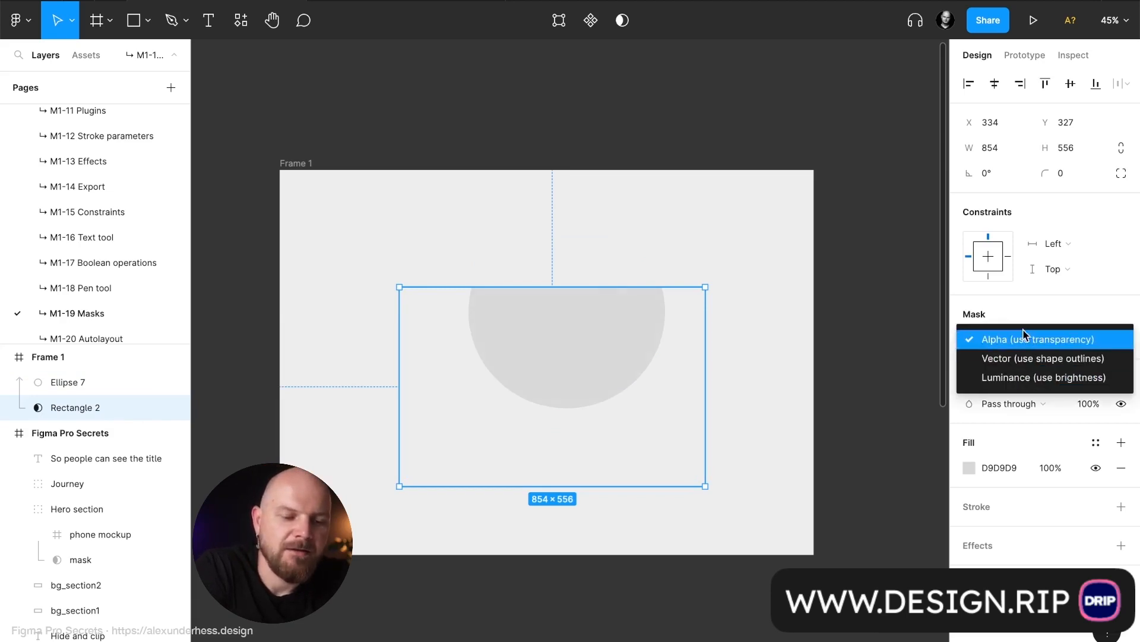
left_click(1023, 337)
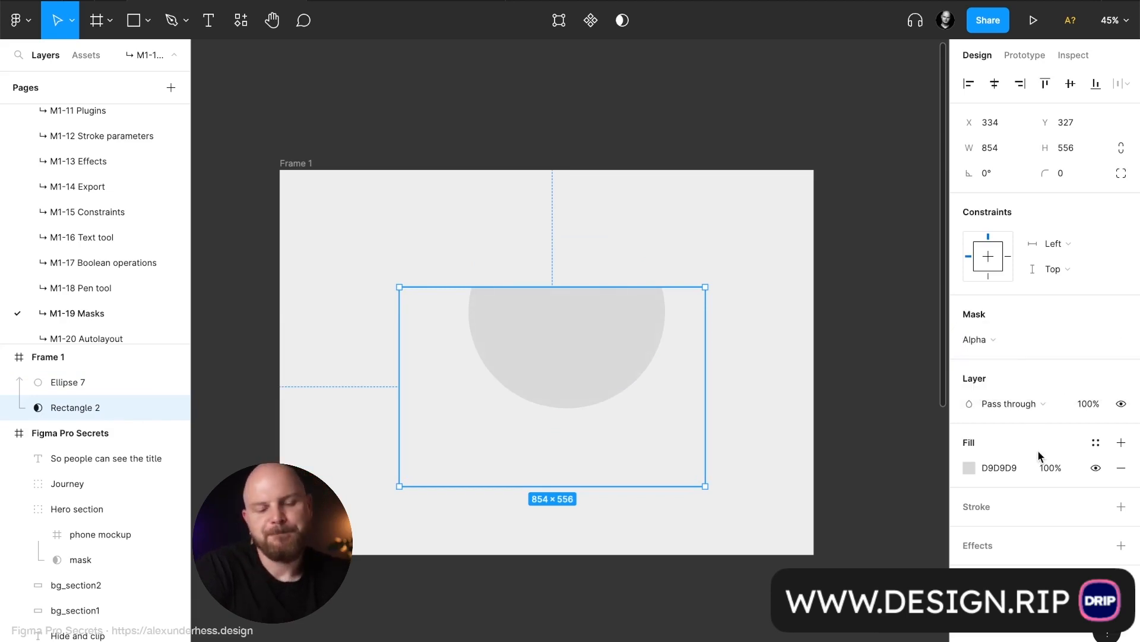
left_click(1004, 341)
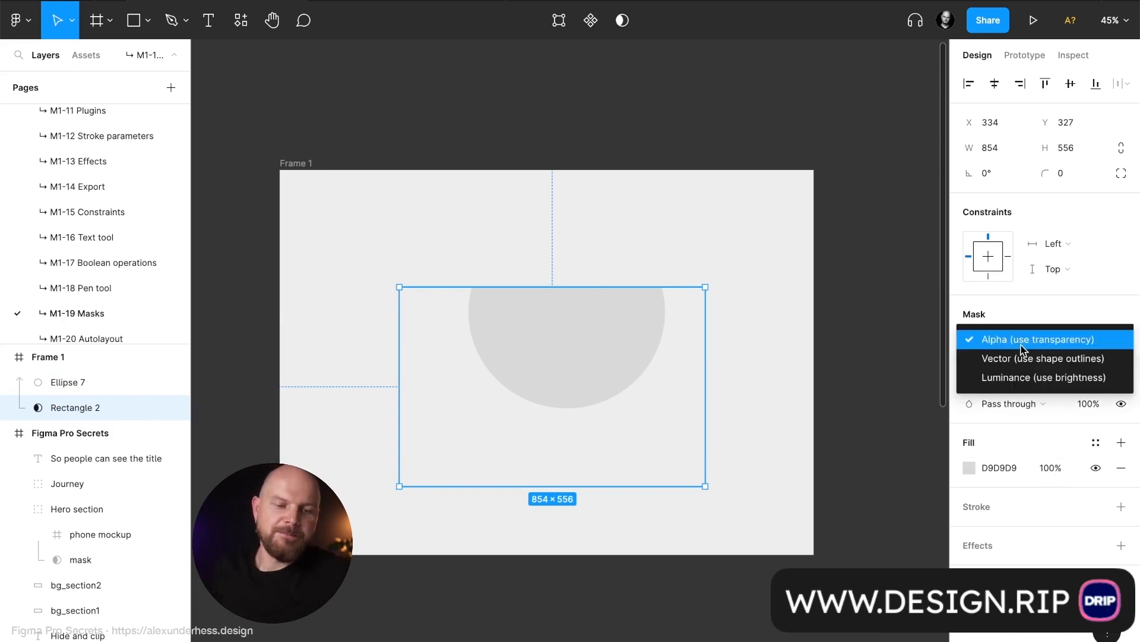
left_click(1040, 343)
left_click(1050, 472)
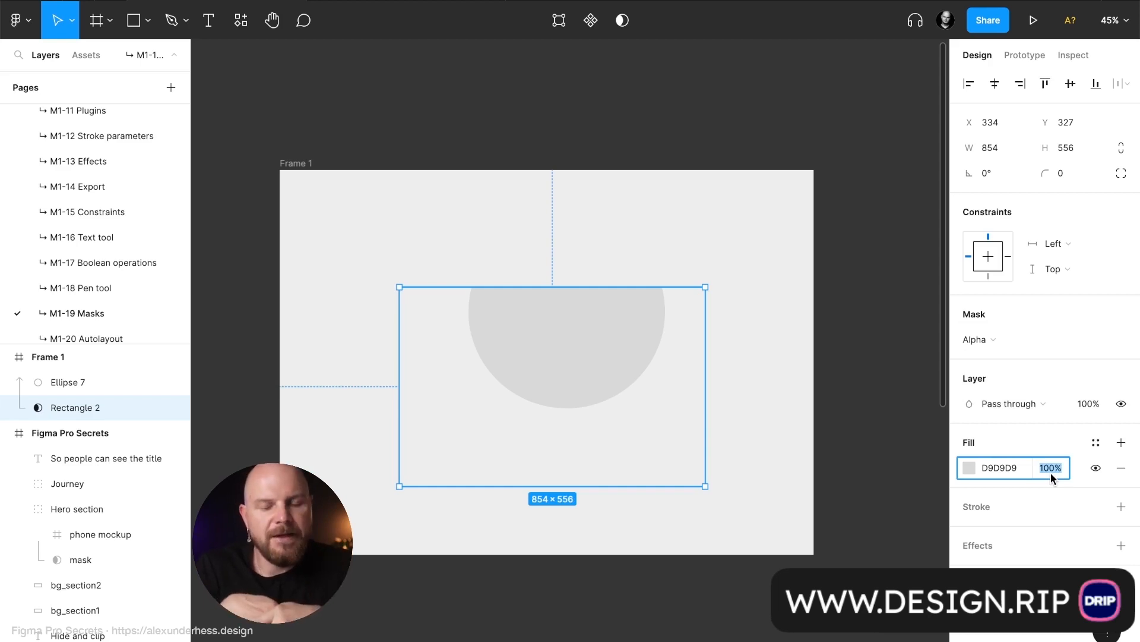
type("50")
key("Return")
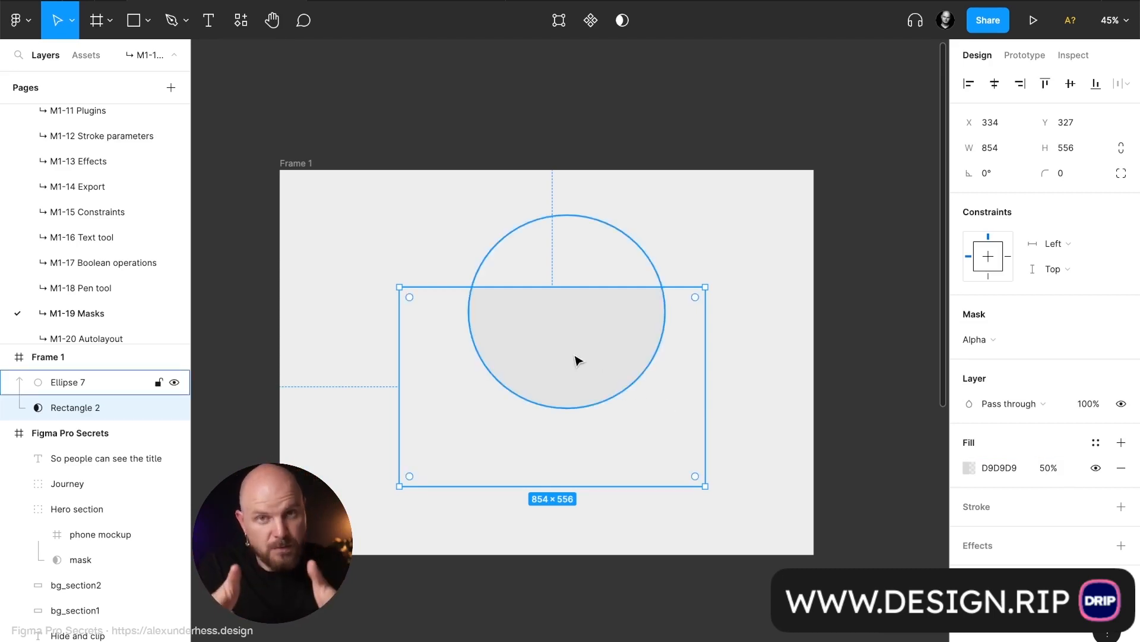
- Change Rectangle 2's mask type to Vector (use shape outlines)
left_click(1060, 469)
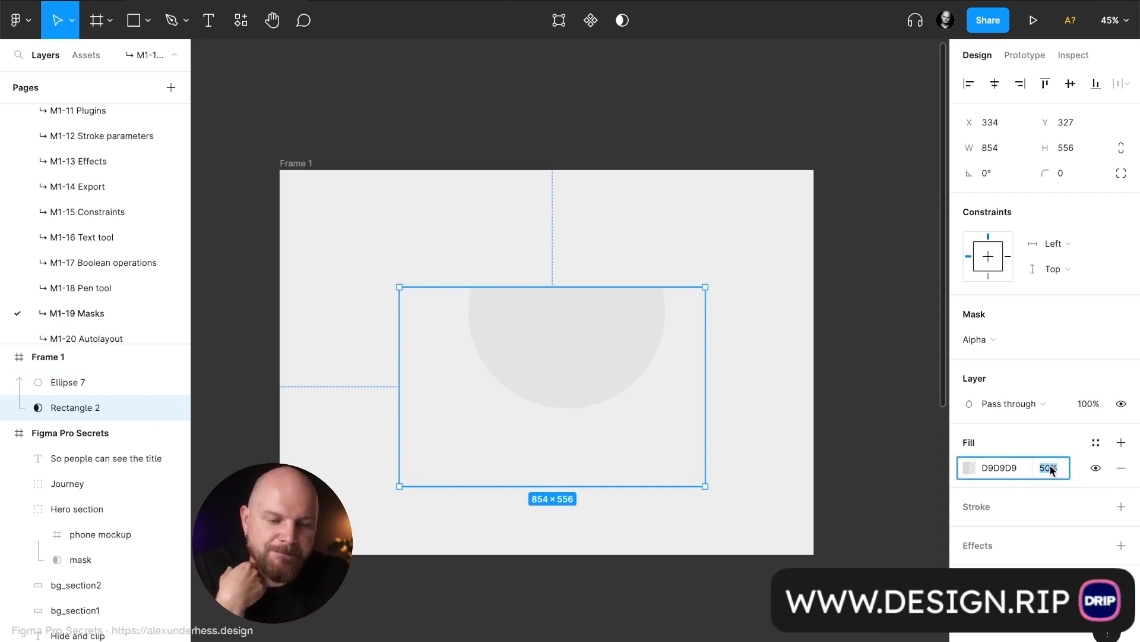
left_click(1018, 339)
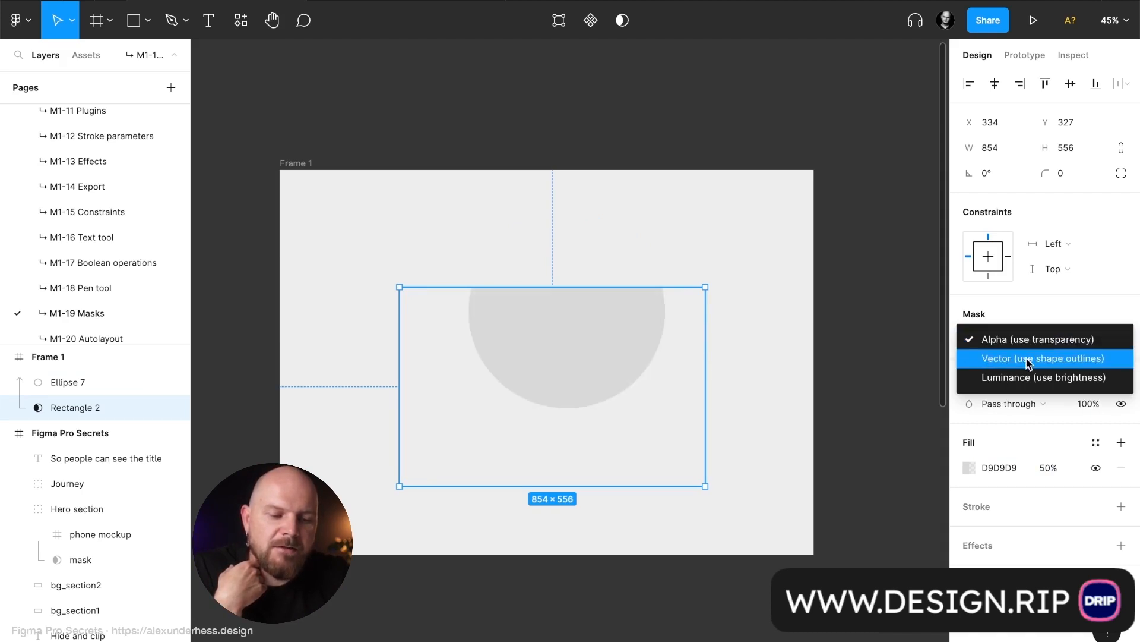
left_click(1028, 358)
- Try fill opacities of 10% and 100% on the vector mask Rectangle 2
left_click(1046, 468)
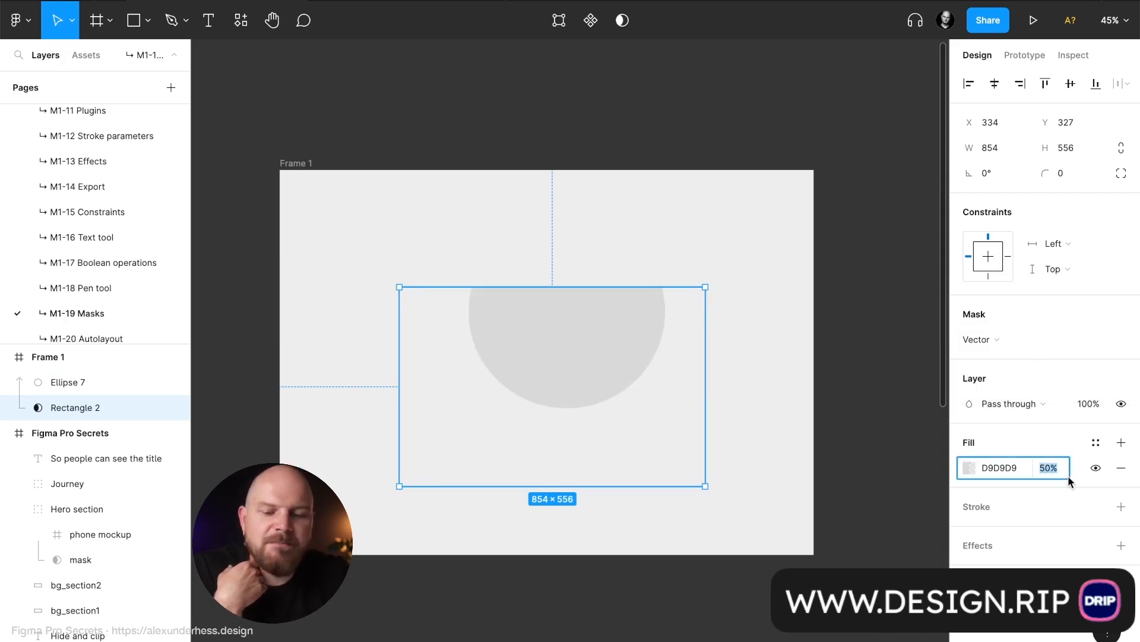
type("10")
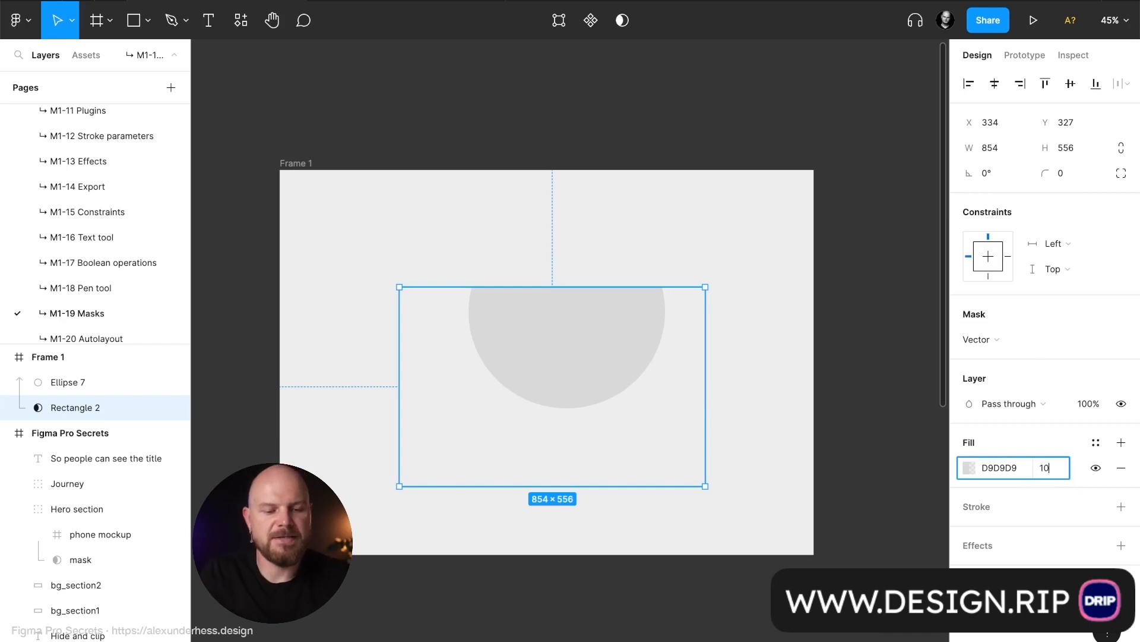
key("Return")
left_click(1064, 470)
type("1")
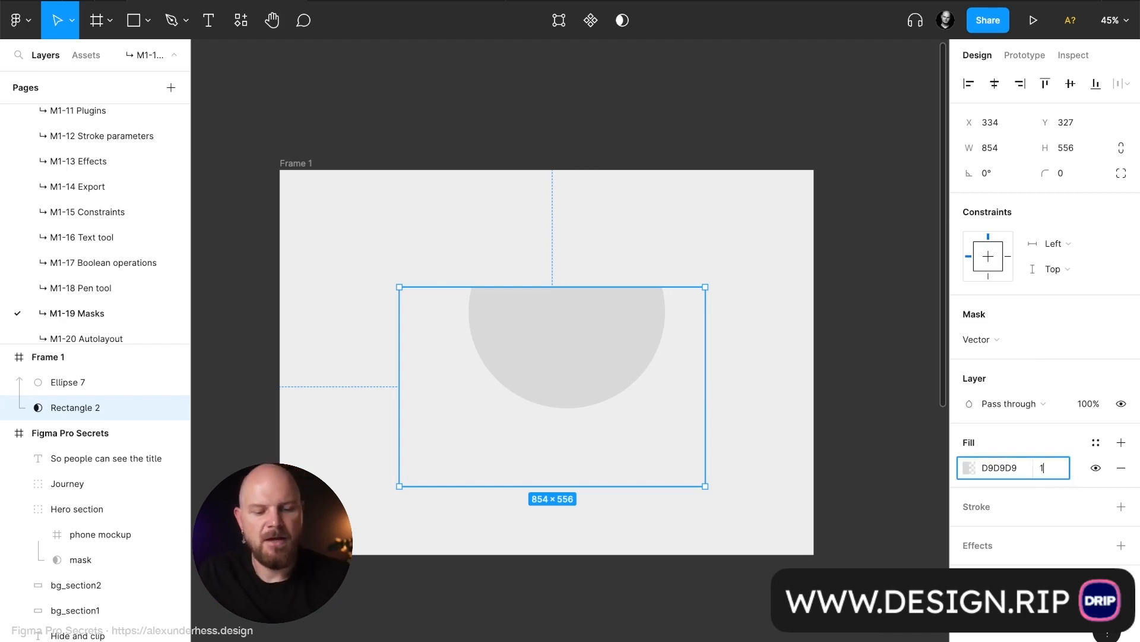
type("00")
key("Return")
- Lower Rectangle 2's fill opacity to 1% while it masks by shape outlines
left_click(1051, 473)
type("1")
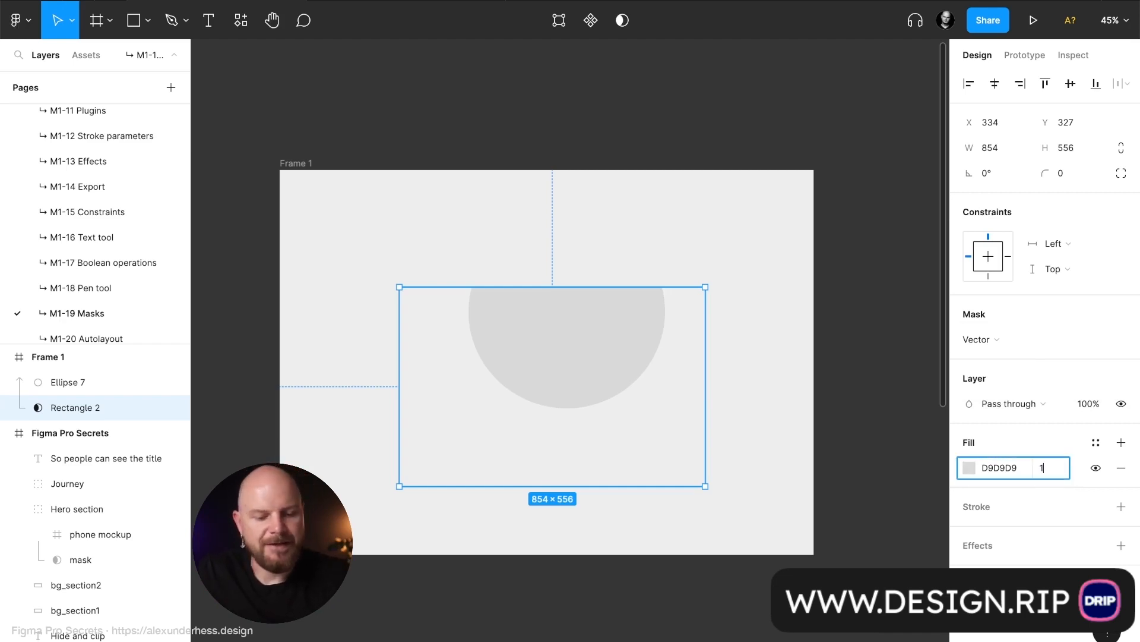
key("Return")
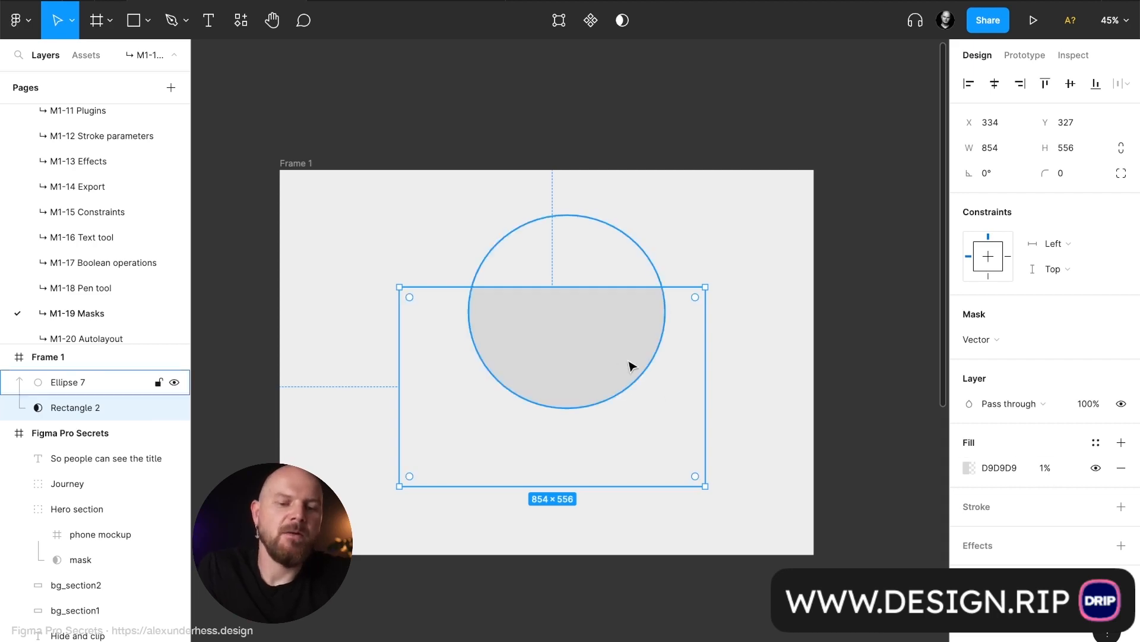
- Set Rectangle 2's fill opacity to 100% and change its mask type to Luminance (use brightness)
left_click(1057, 469)
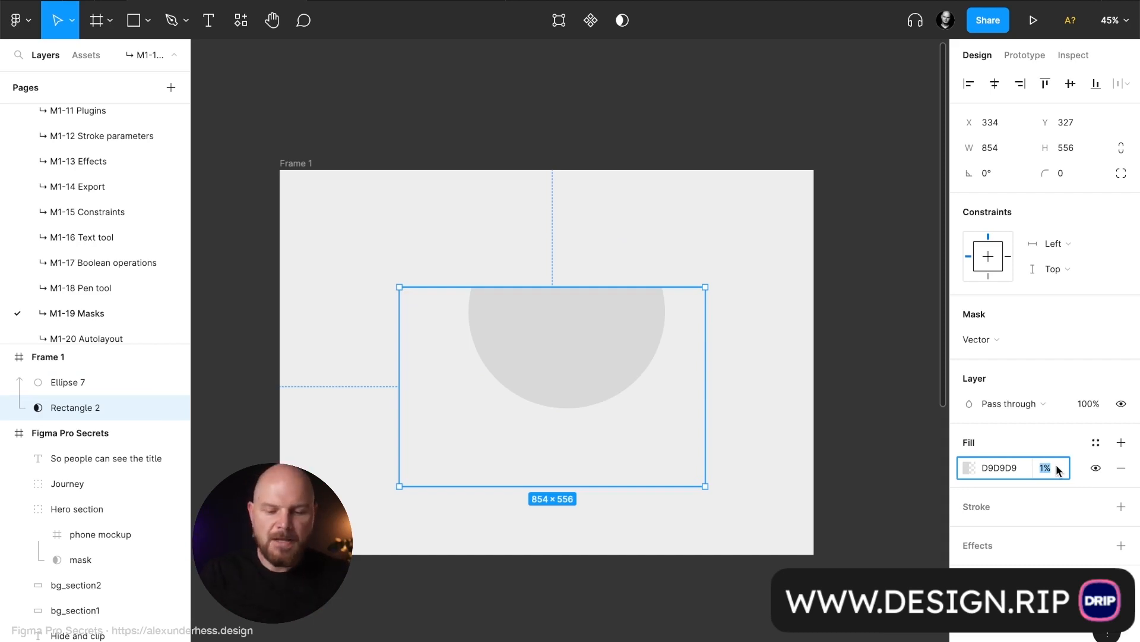
type("100")
key("Return")
left_click(998, 339)
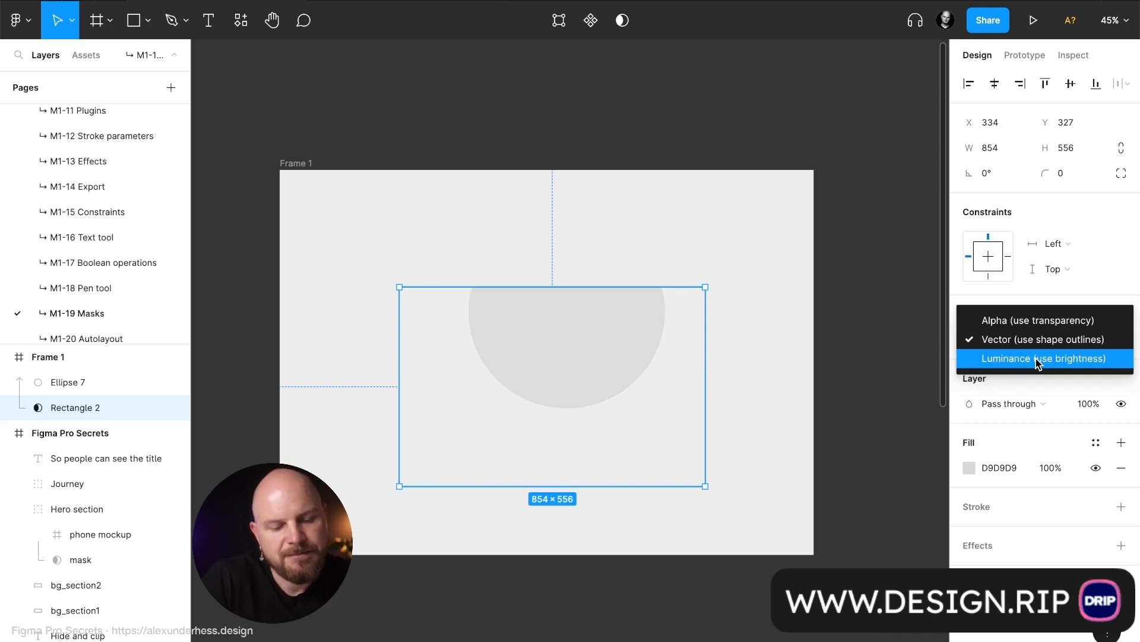
left_click(1036, 358)
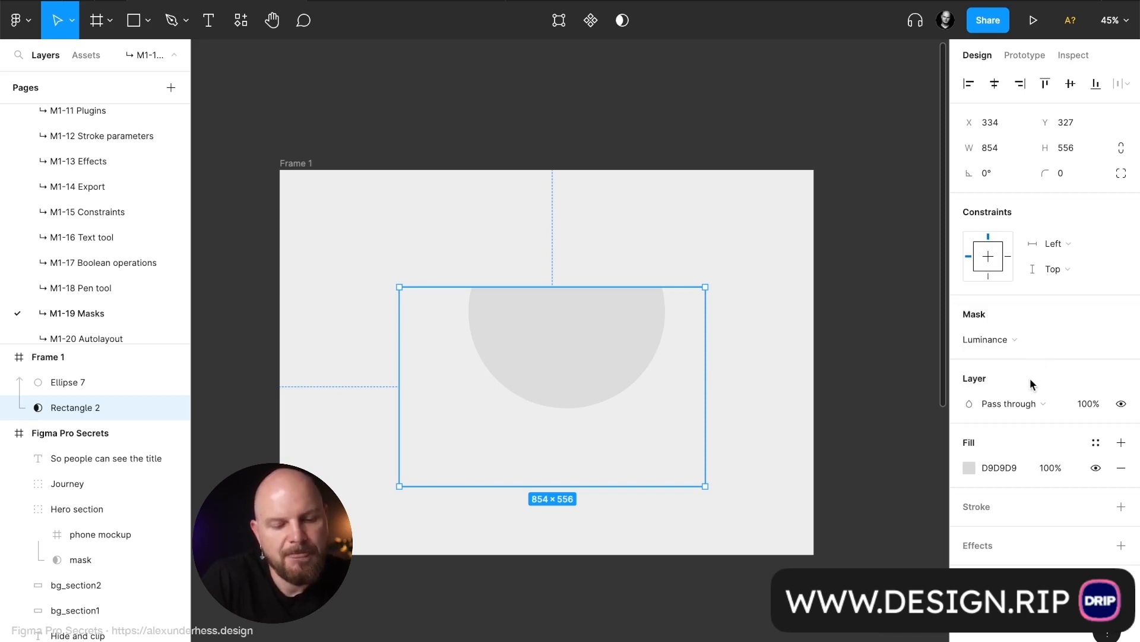
- Try a 50% fill opacity on the luminance mask Rectangle 2 and set it back to 100%
left_click(1063, 469)
type("50")
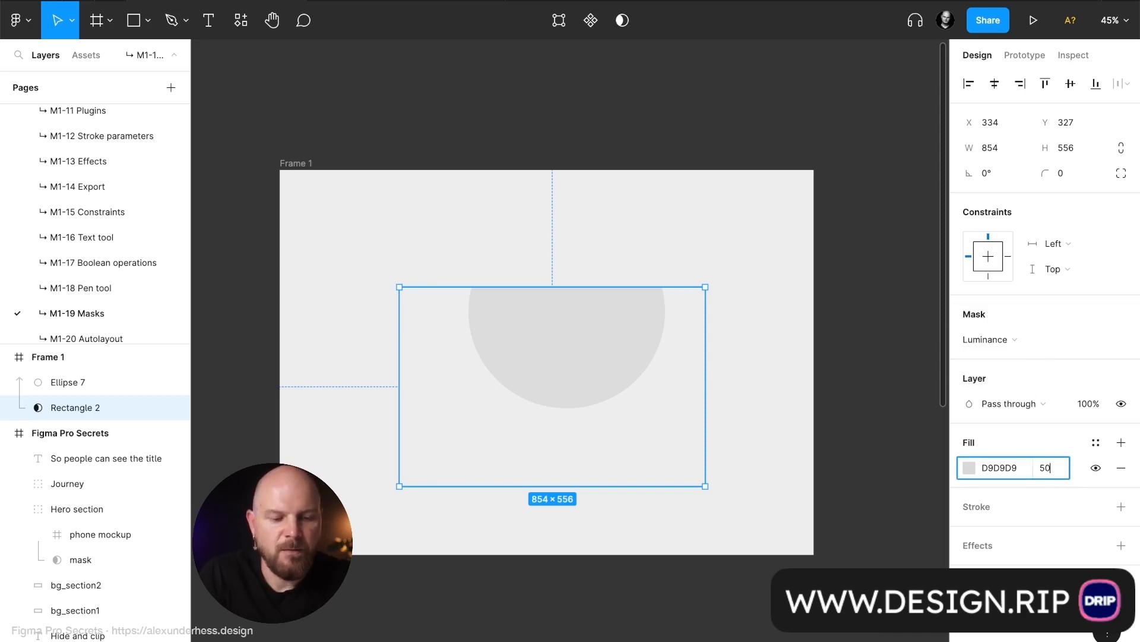
key("Return")
left_click(1063, 469)
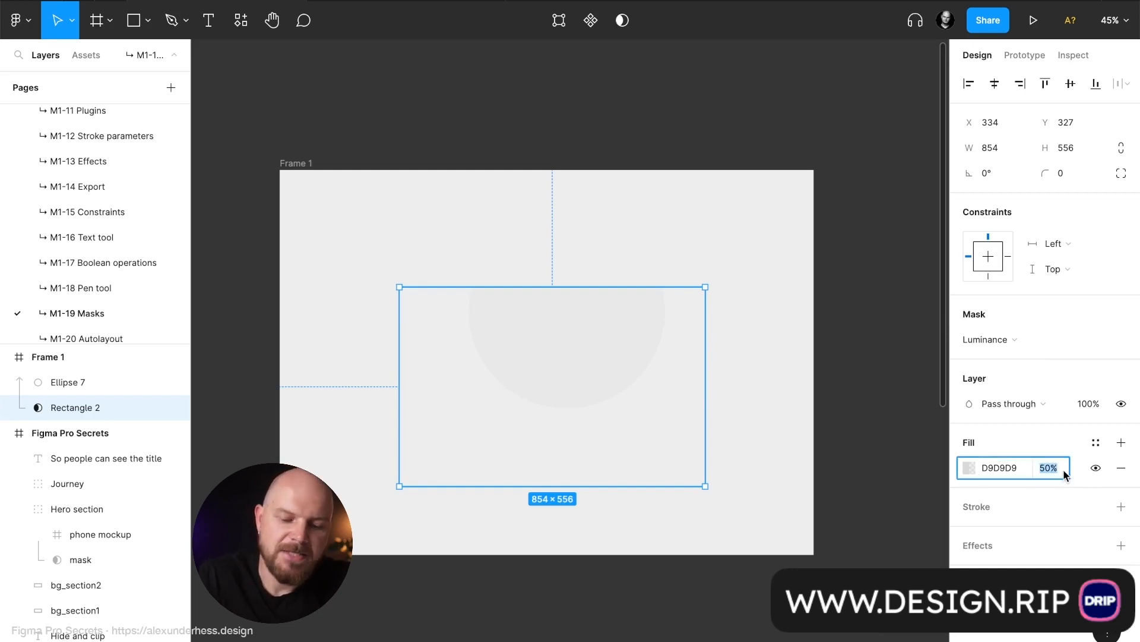
type("100")
key("Return")
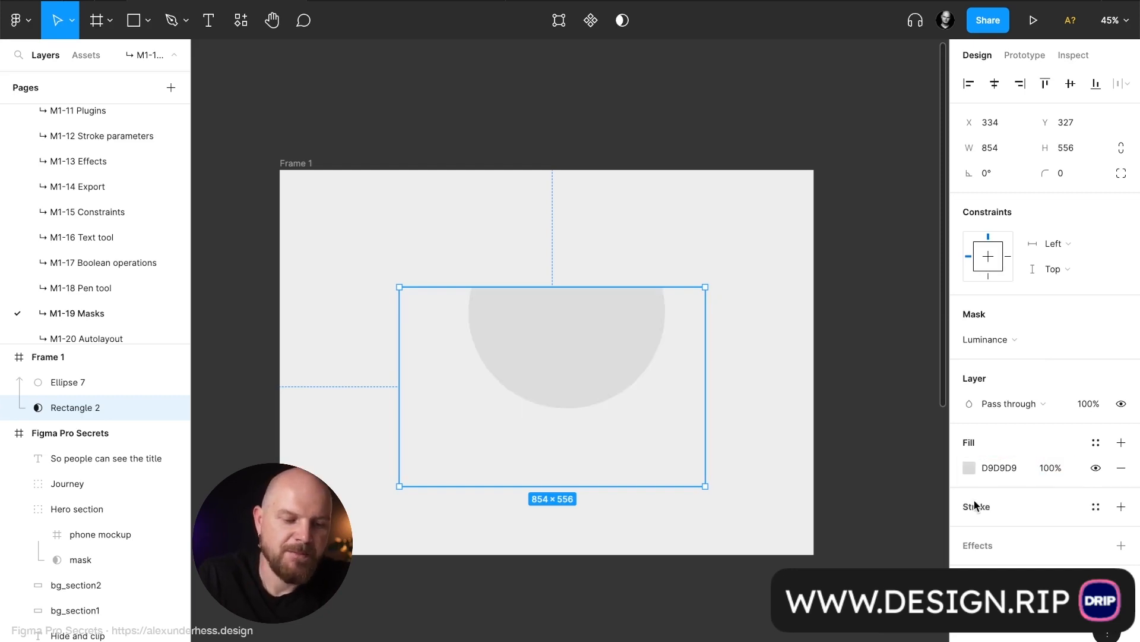
- Test an HSB brightness of 5 for Rectangle 2's fill and set the brightness to 100, making it white
left_click(969, 467)
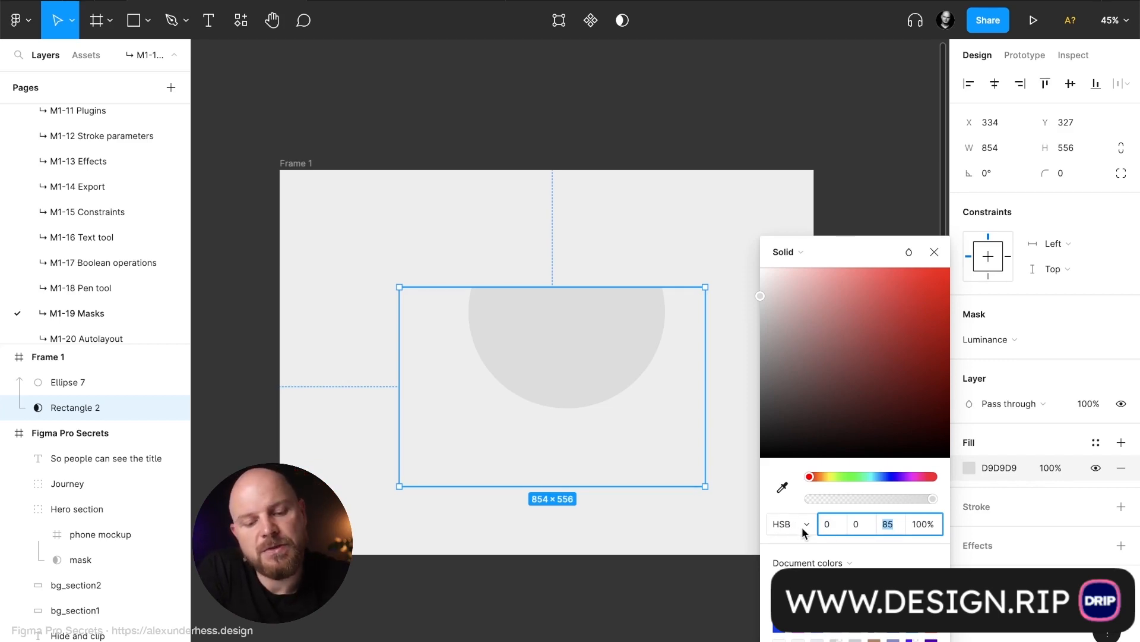
left_click(887, 525)
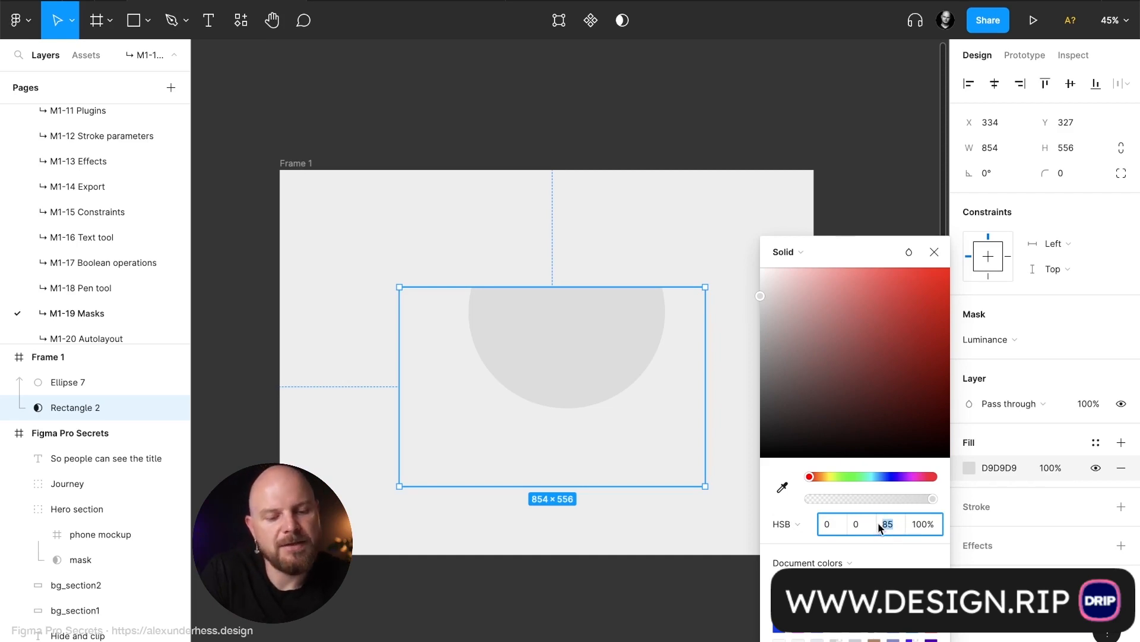
type("5")
key("Return")
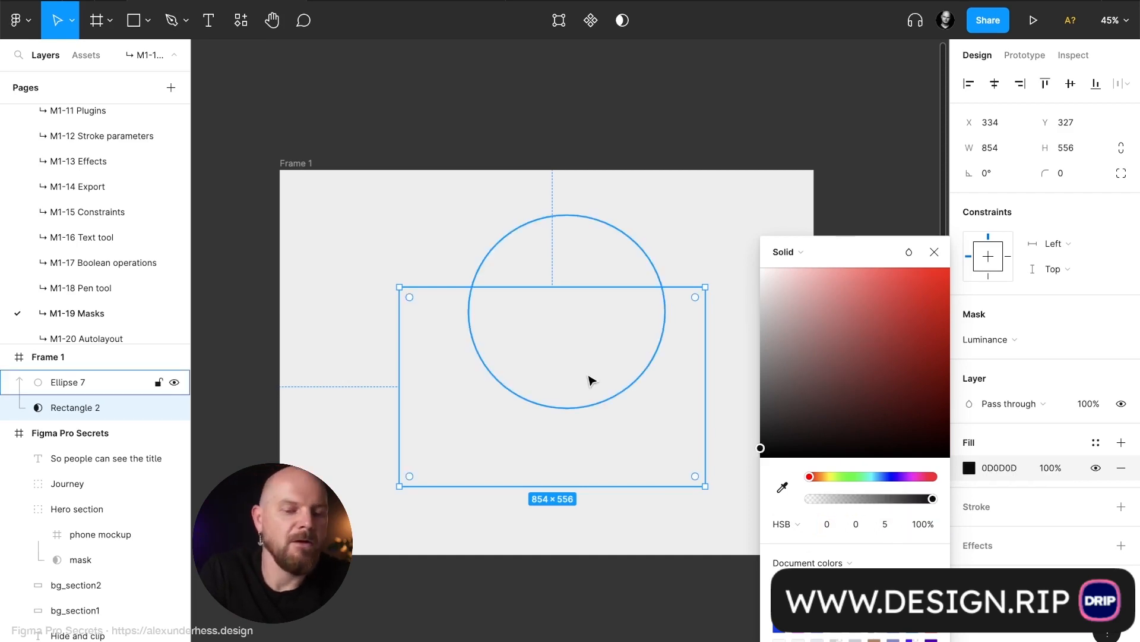
left_click(888, 525)
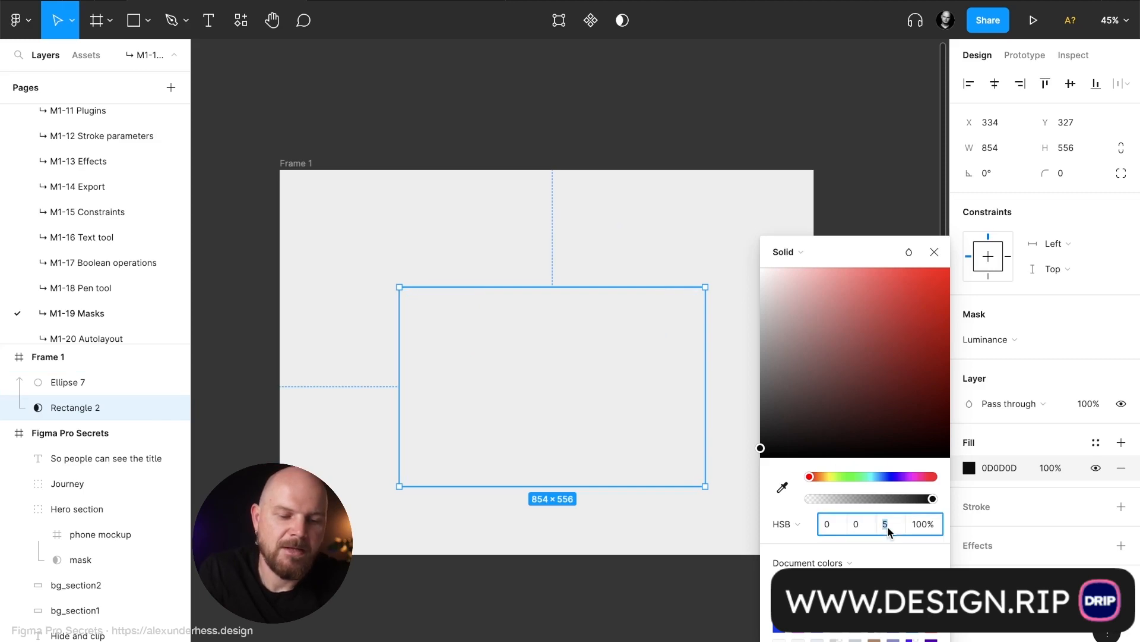
type("100")
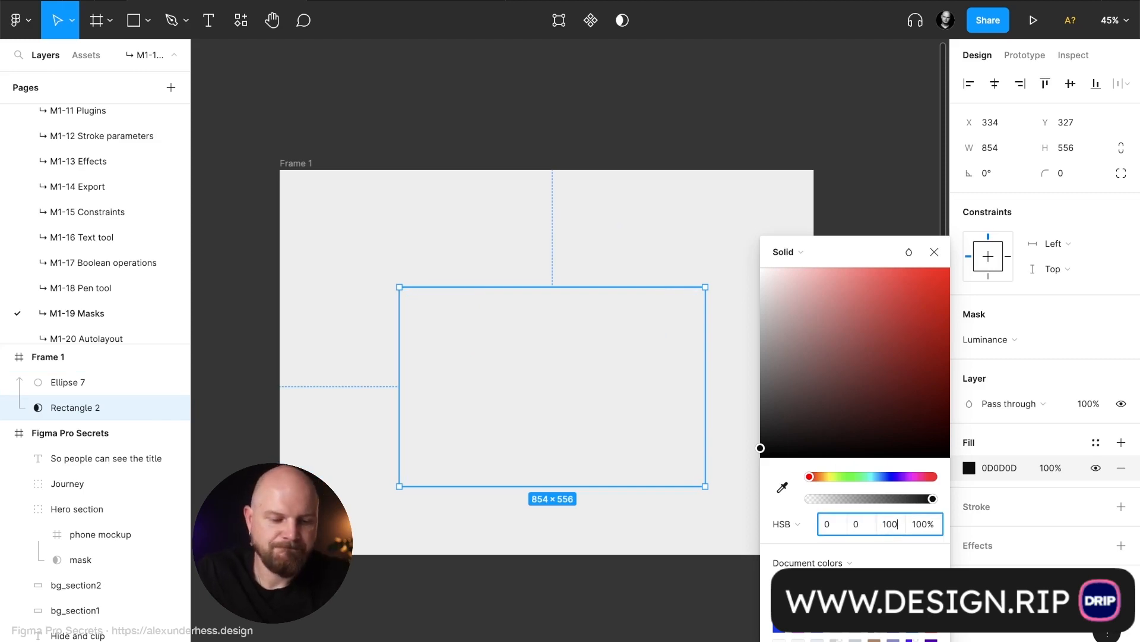
key("Return")
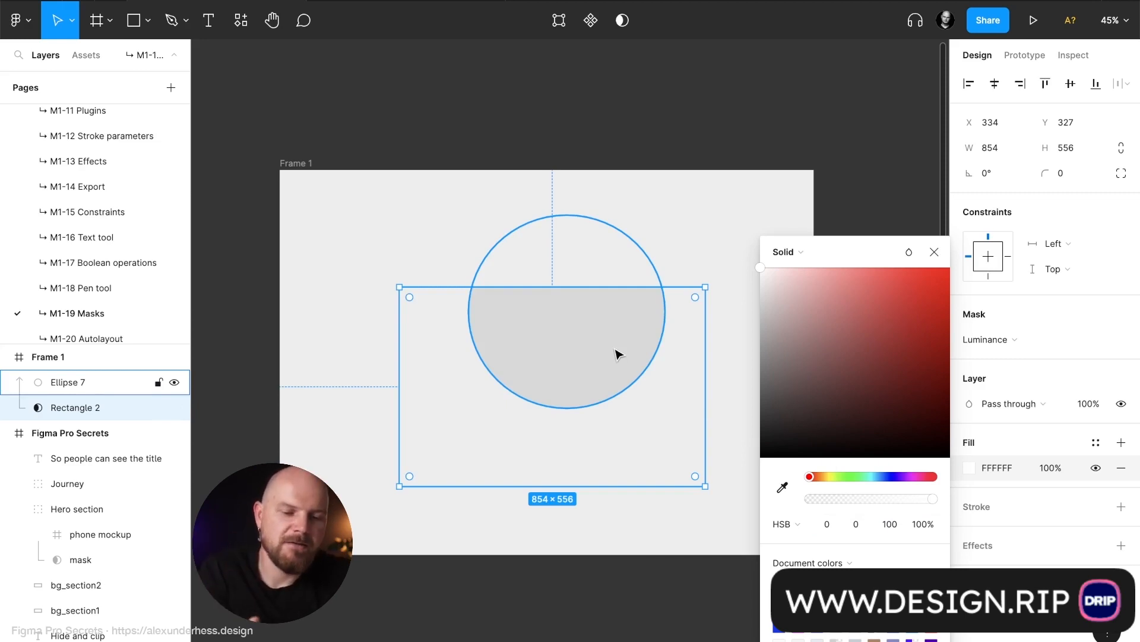
- Try an HSB brightness of 70 for Rectangle 2's fill, restore it to 100 and close the color picker
left_click(894, 525)
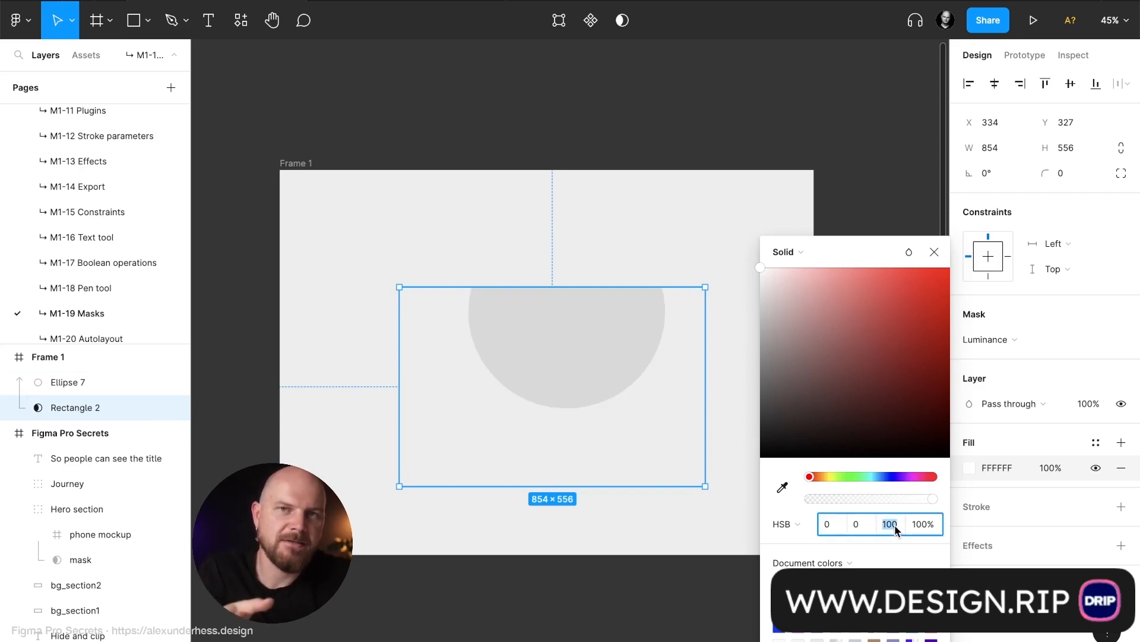
type("70")
key("Return")
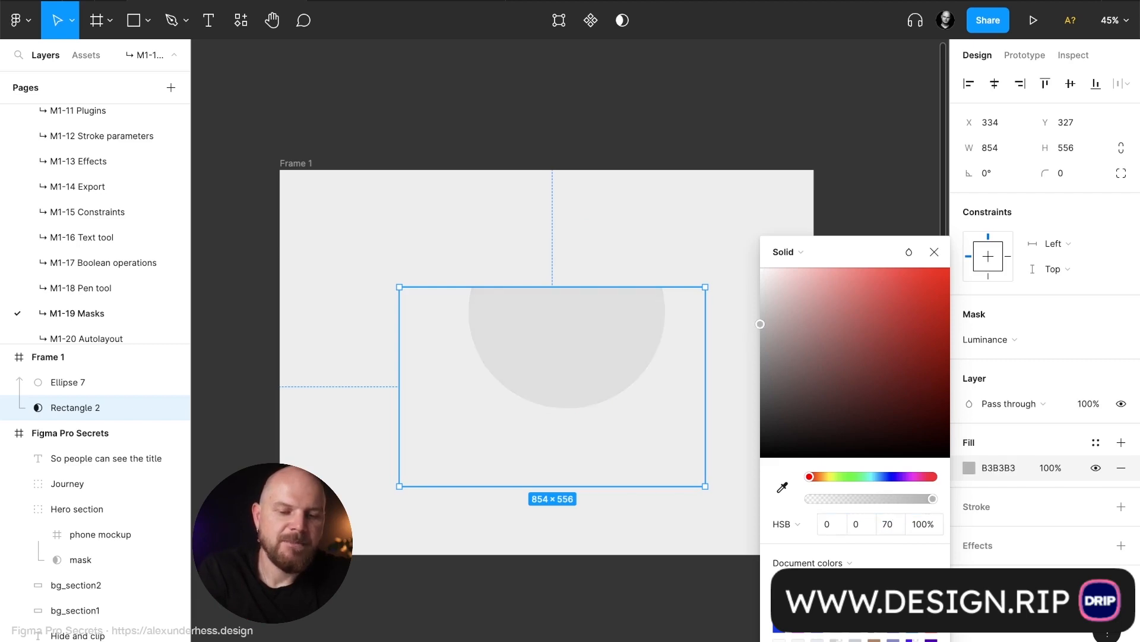
left_click(895, 526)
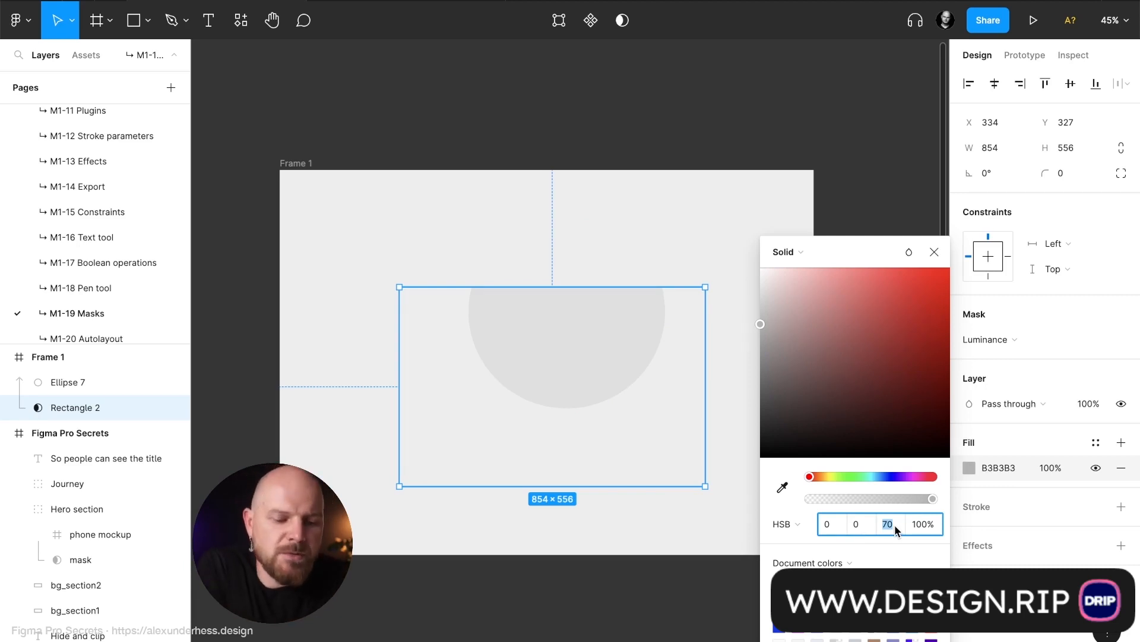
type("100")
key("Return")
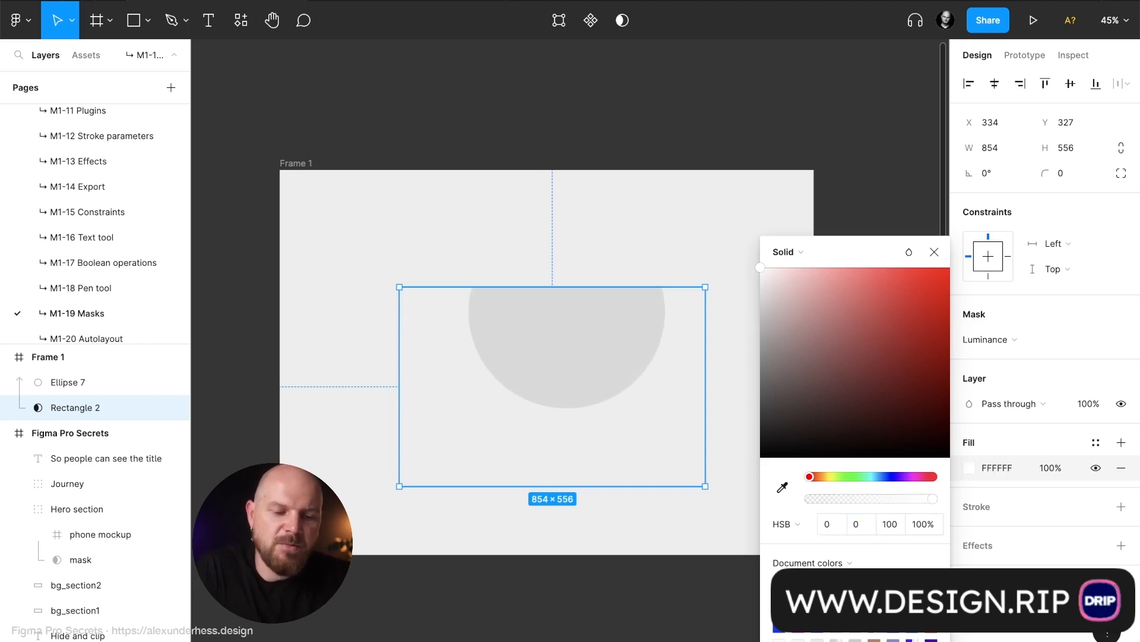
left_click(935, 252)
- Move the ellipse to about X 471, Y 124, and shift it together with its mask rectangle slightly up and right
left_click(573, 352)
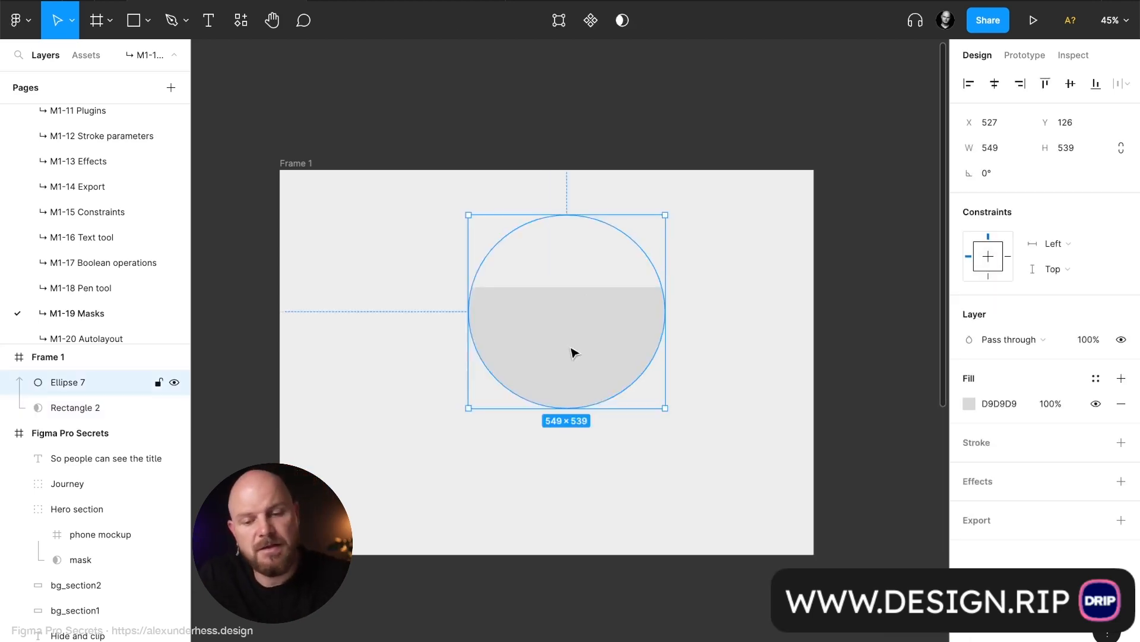
left_click_drag(573, 351, 552, 351)
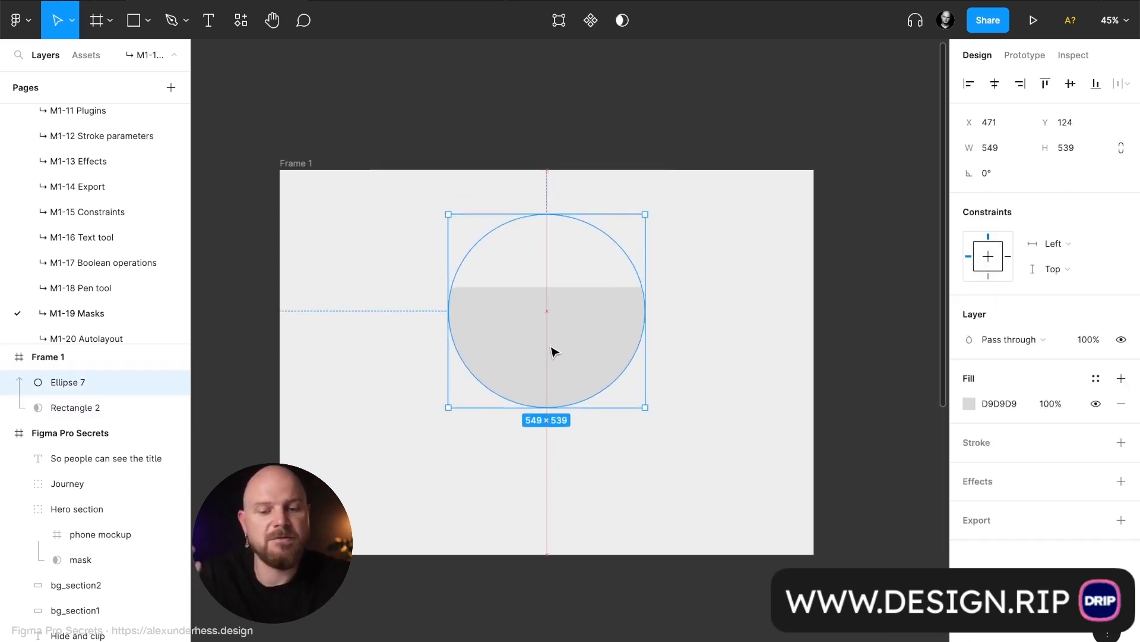
left_click(686, 342, "shift")
mouse_move(667, 369)
left_mouse_down()
mouse_move(670, 338)
mouse_move(677, 350)
left_mouse_up()
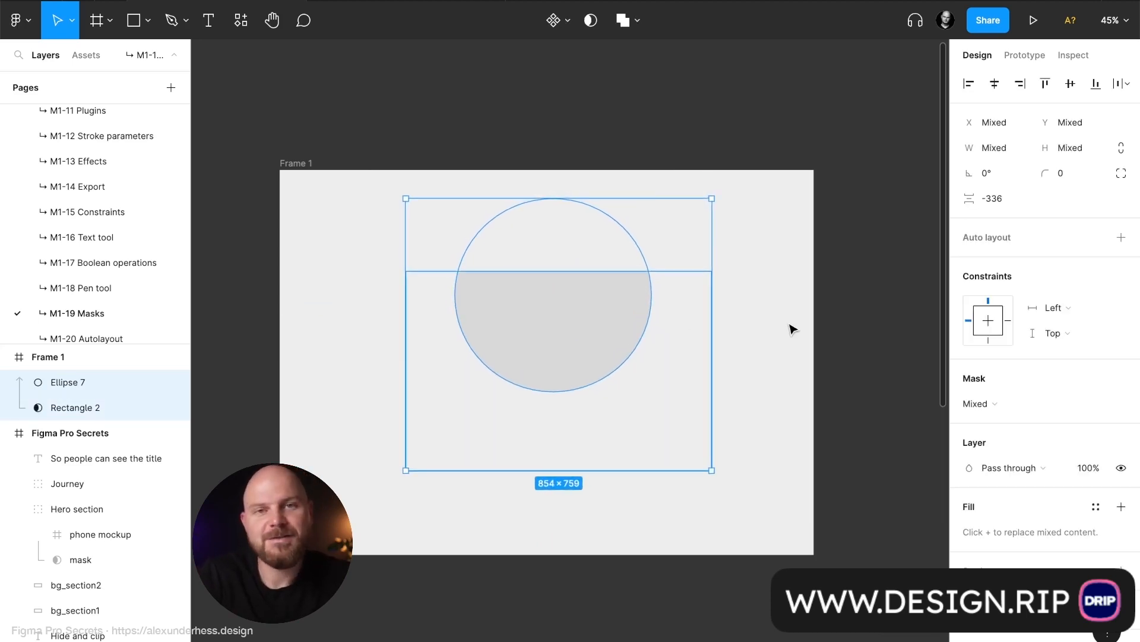
left_click(810, 319)
- Move the ellipse down over the mask rectangle's lower edge, to about X 489, Y 350
left_click(665, 333)
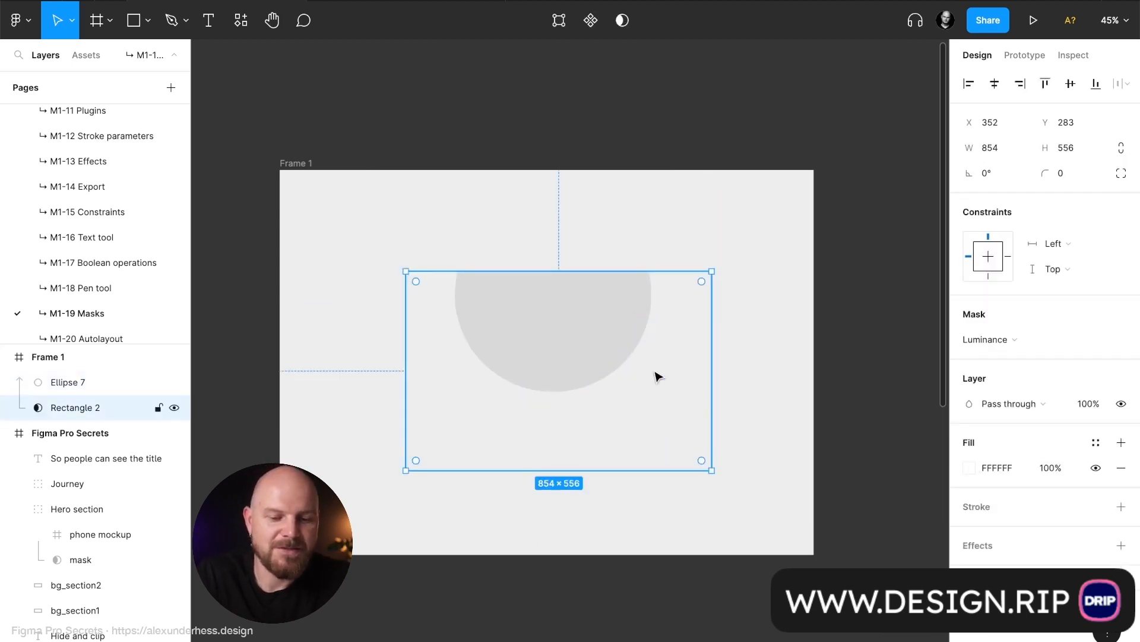
left_click(590, 324)
left_click_drag(590, 295, 595, 395)
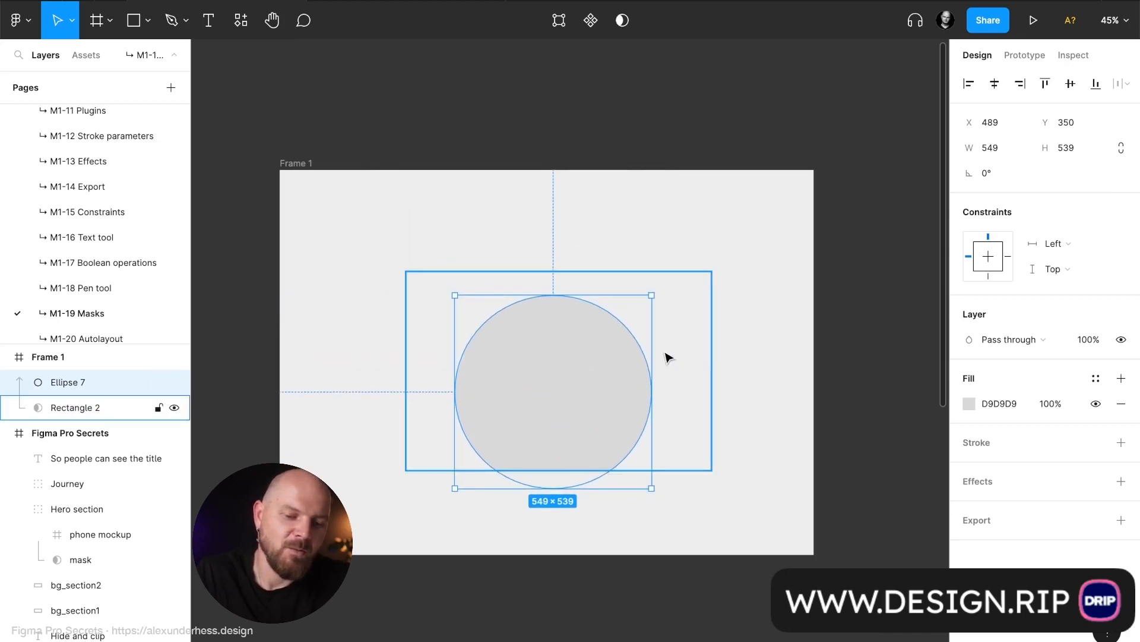
- Add a drop shadow to Rectangle 2 and set the shadow's black color to 100% opacity
left_click(667, 356)
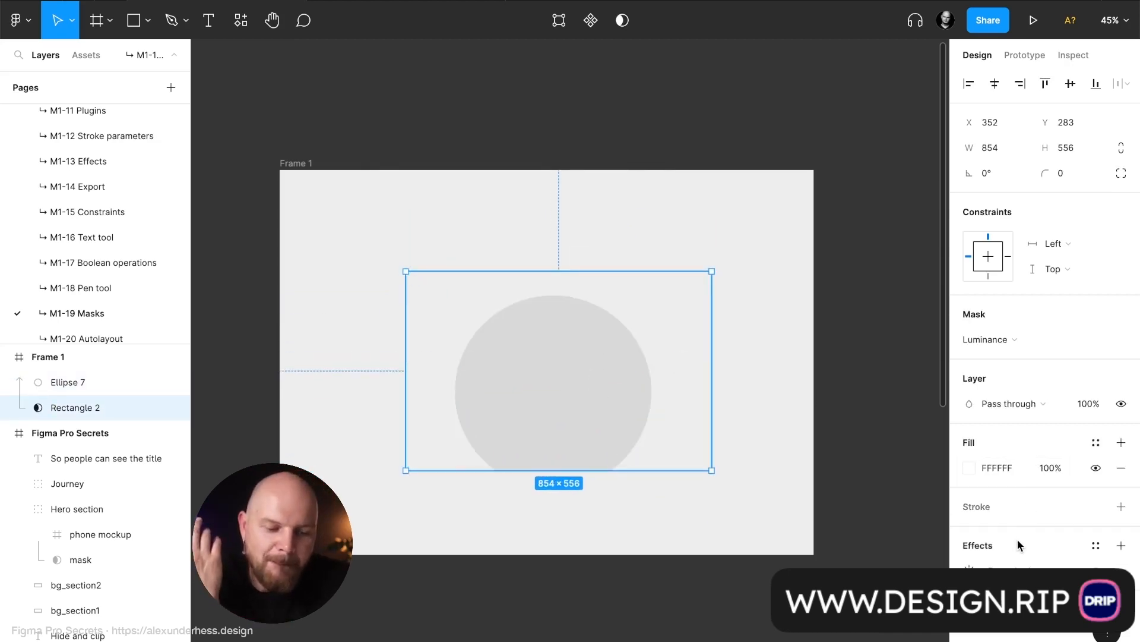
left_click(970, 566)
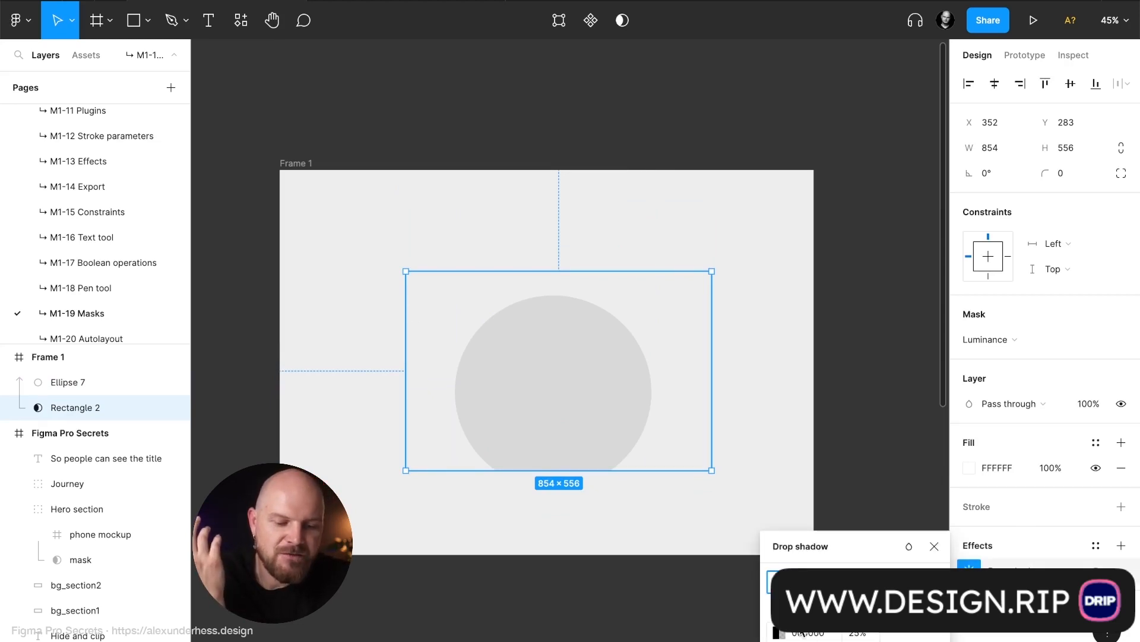
left_click(856, 633)
type("10")
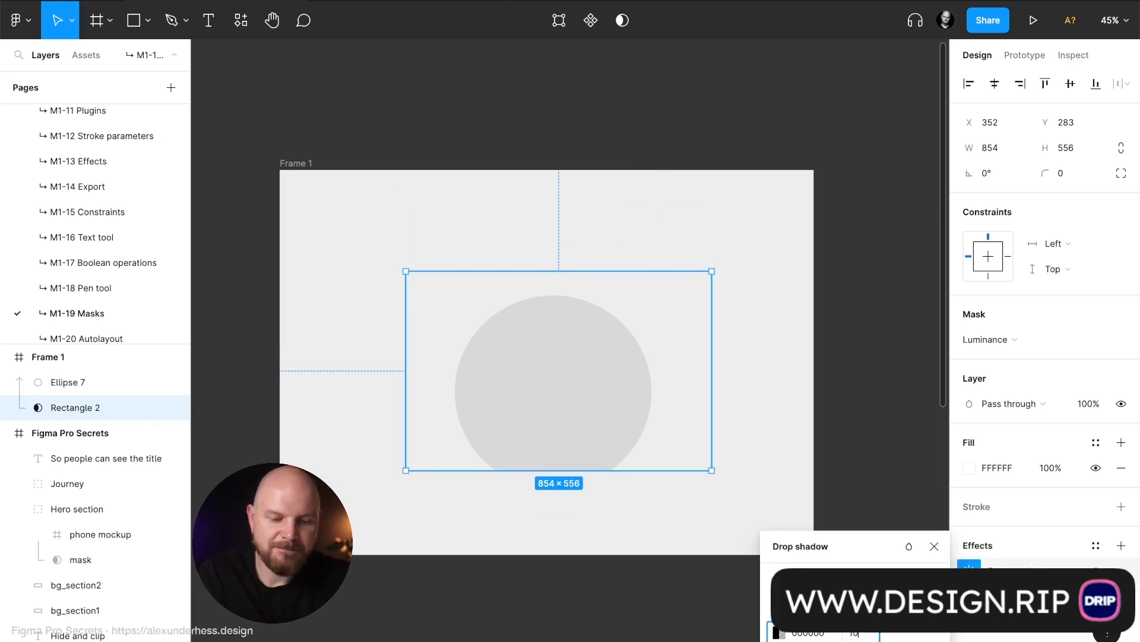
type("0")
key("Return")
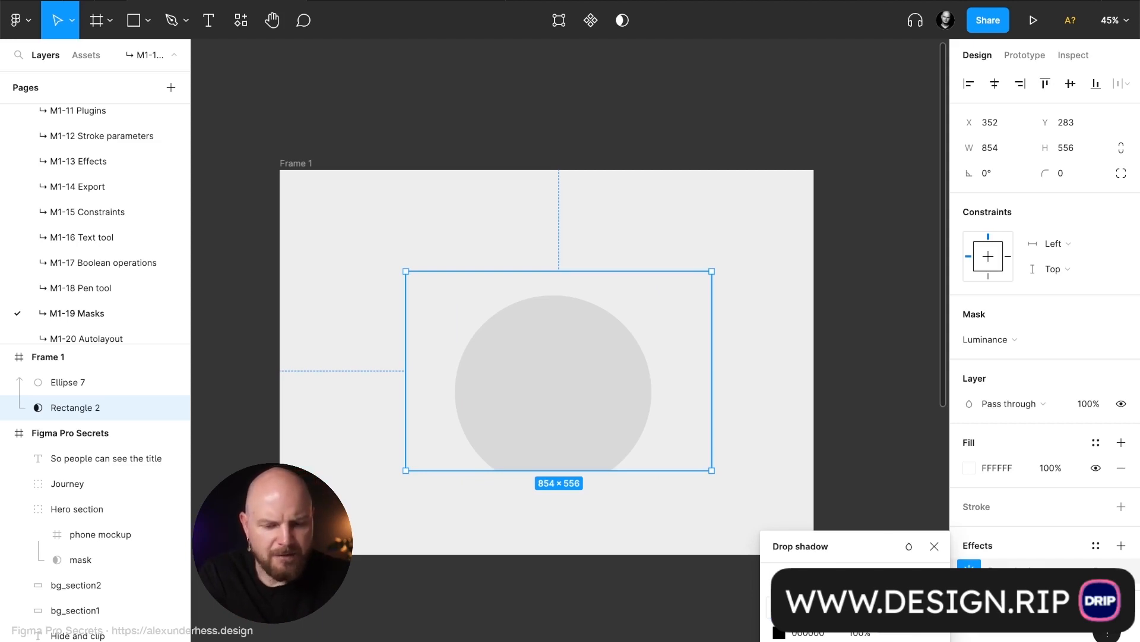
left_click(939, 544)
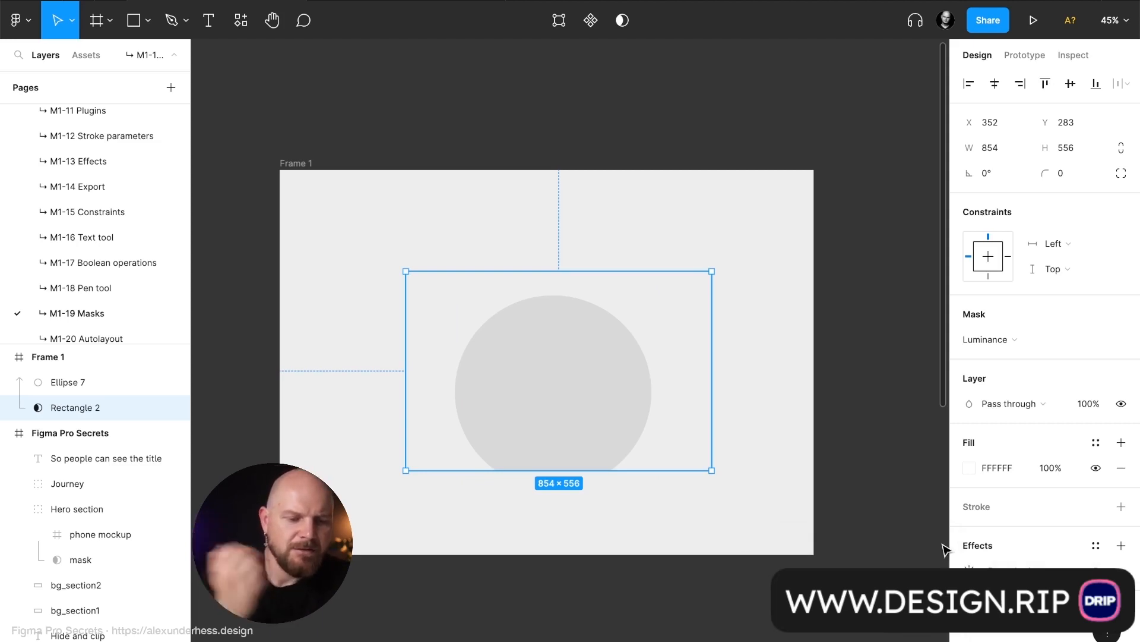
- Change Rectangle 2's mask type to Alpha (use transparency)
left_click(758, 377)
left_click(689, 392)
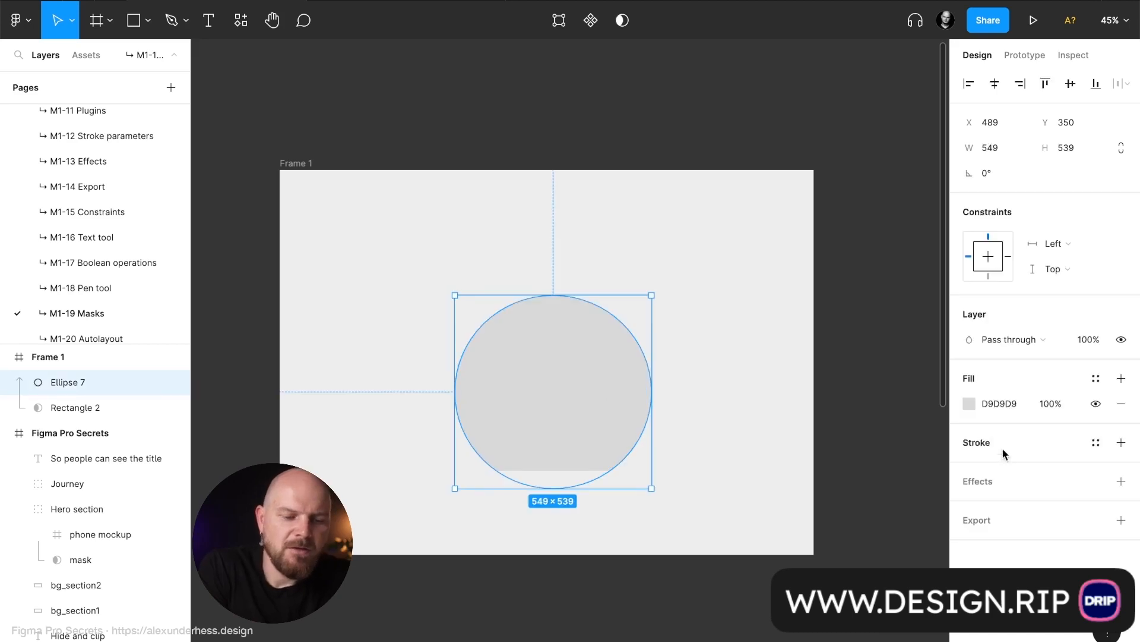
left_click(68, 407)
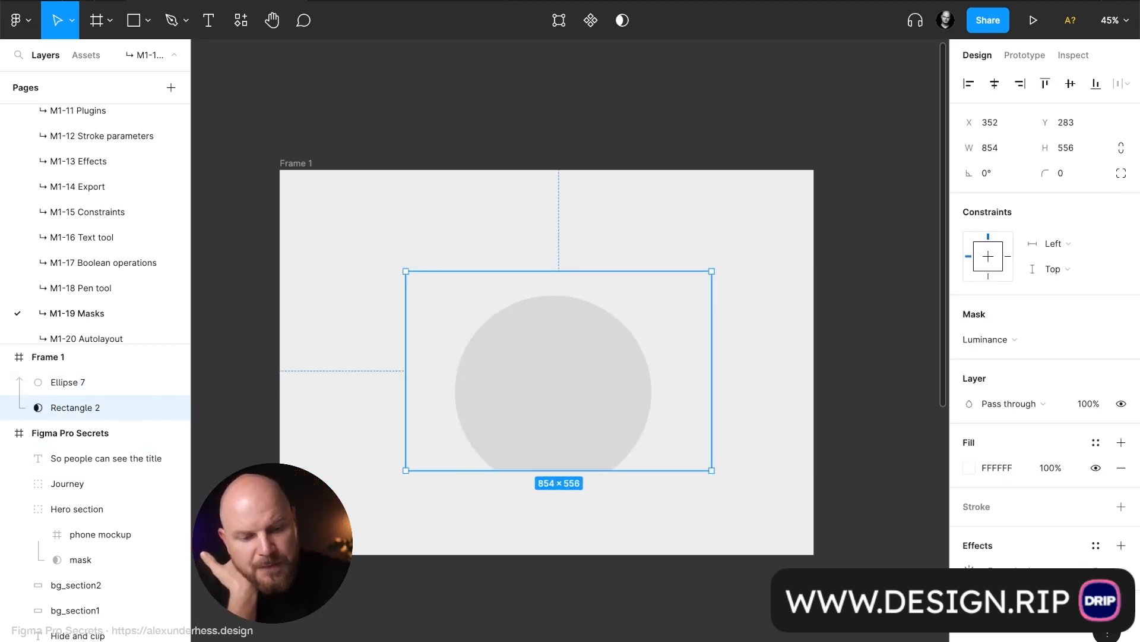
left_click(995, 342)
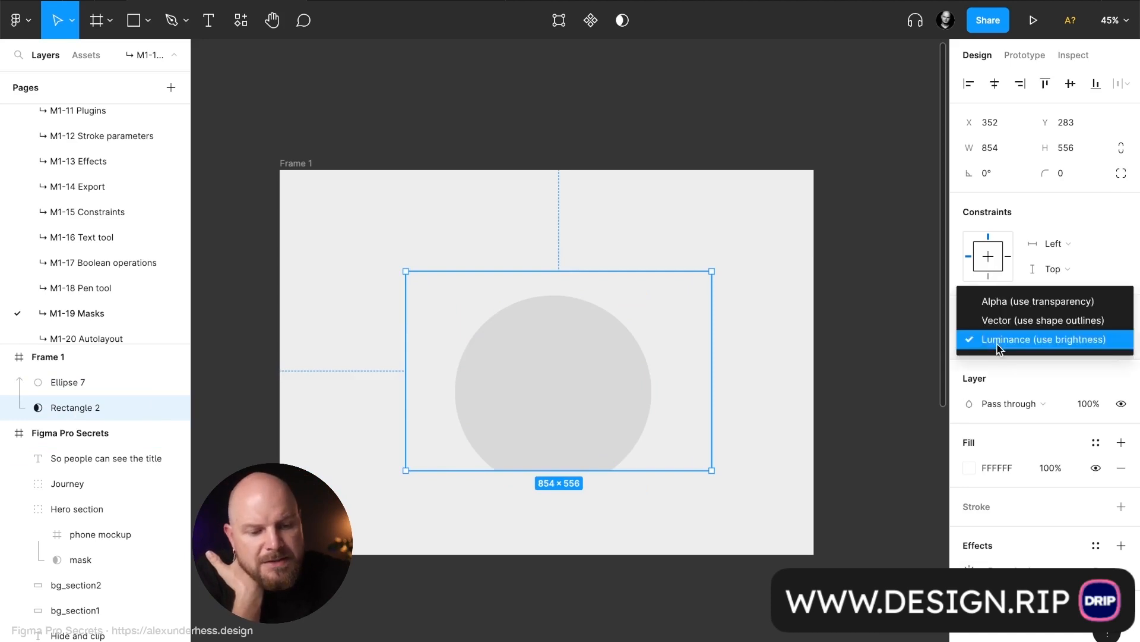
left_click(1015, 305)
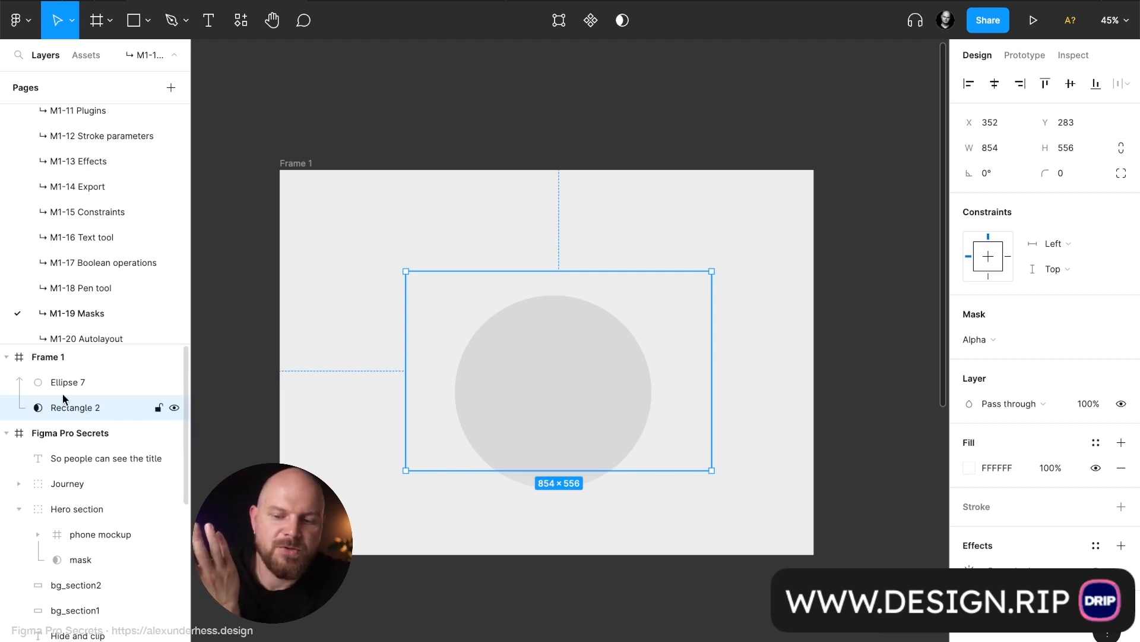
- Change Rectangle 2's mask type to Luminance (use brightness)
left_click(675, 504)
left_click(597, 455)
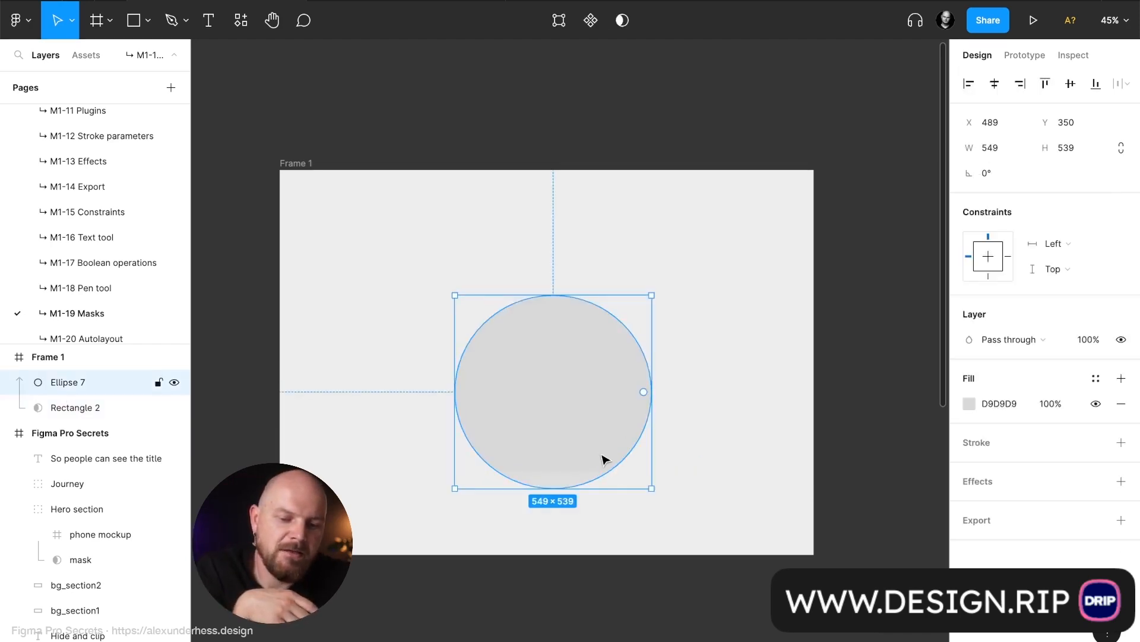
left_click(437, 324)
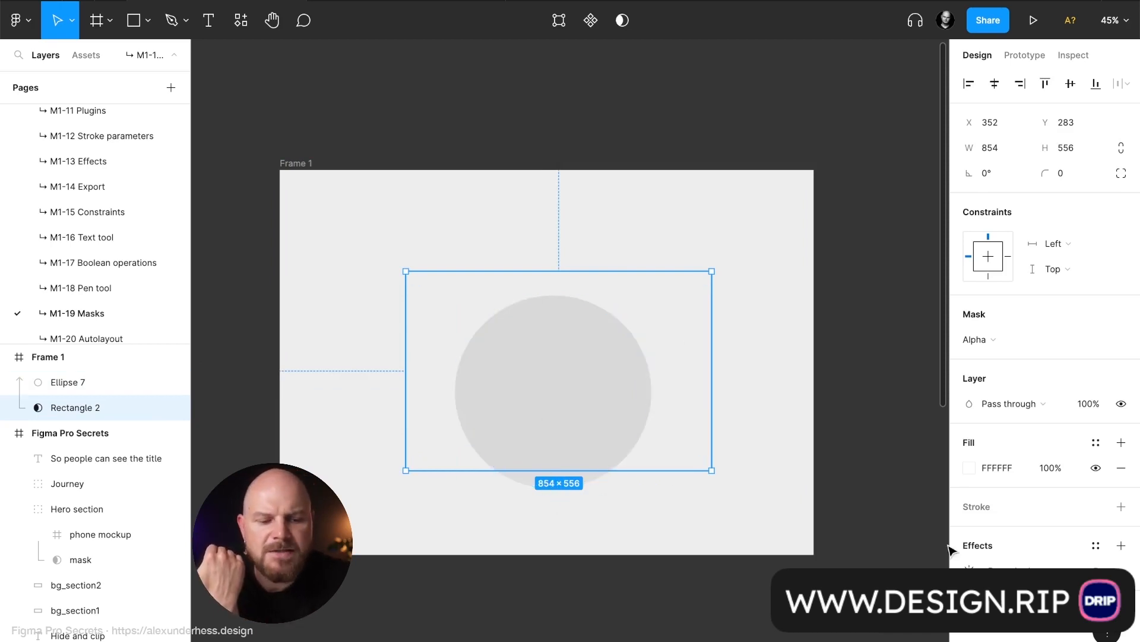
left_click(969, 569)
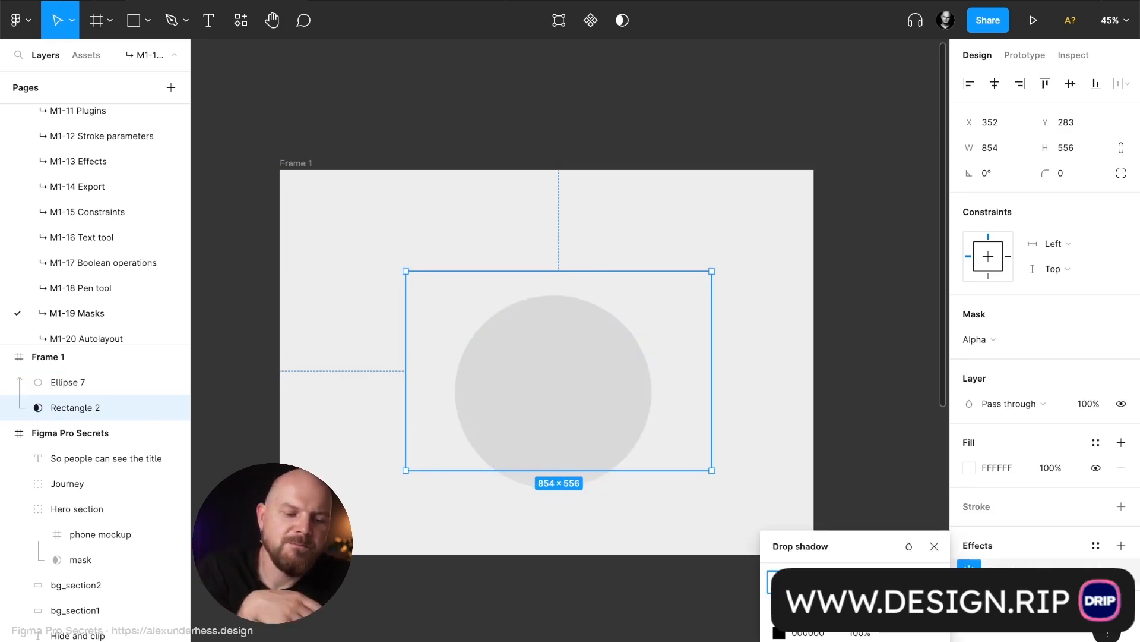
left_click(1007, 336)
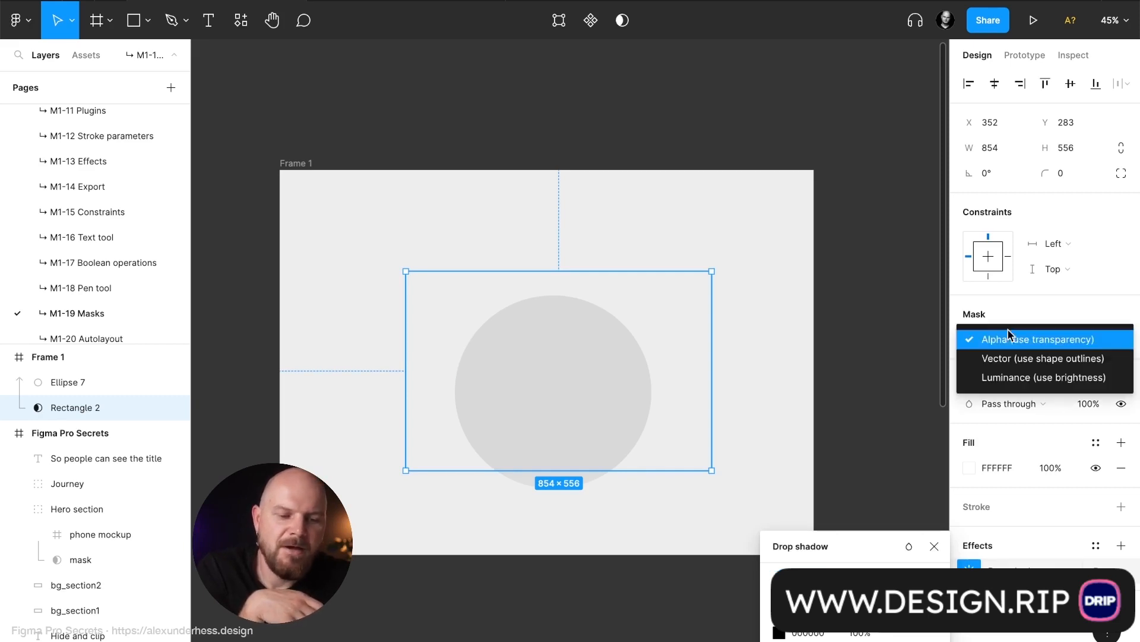
left_click(1012, 383)
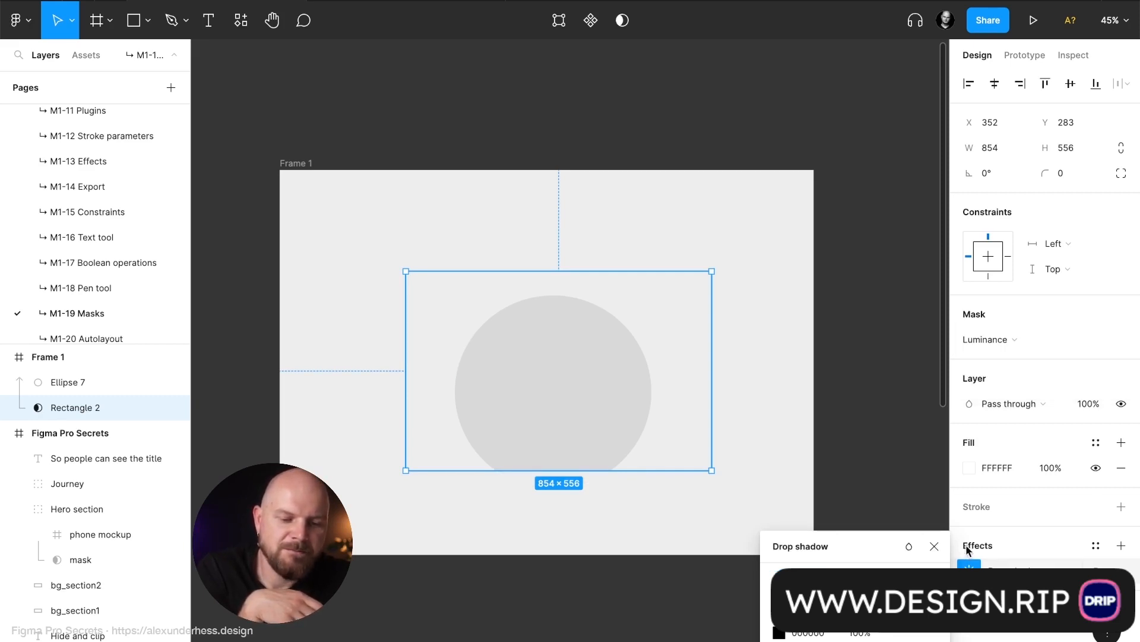
- Set Rectangle 2's drop shadow color to mid-gray 999999 at 100% opacity
left_click(779, 632)
left_click_drag(707, 416, 520, 345)
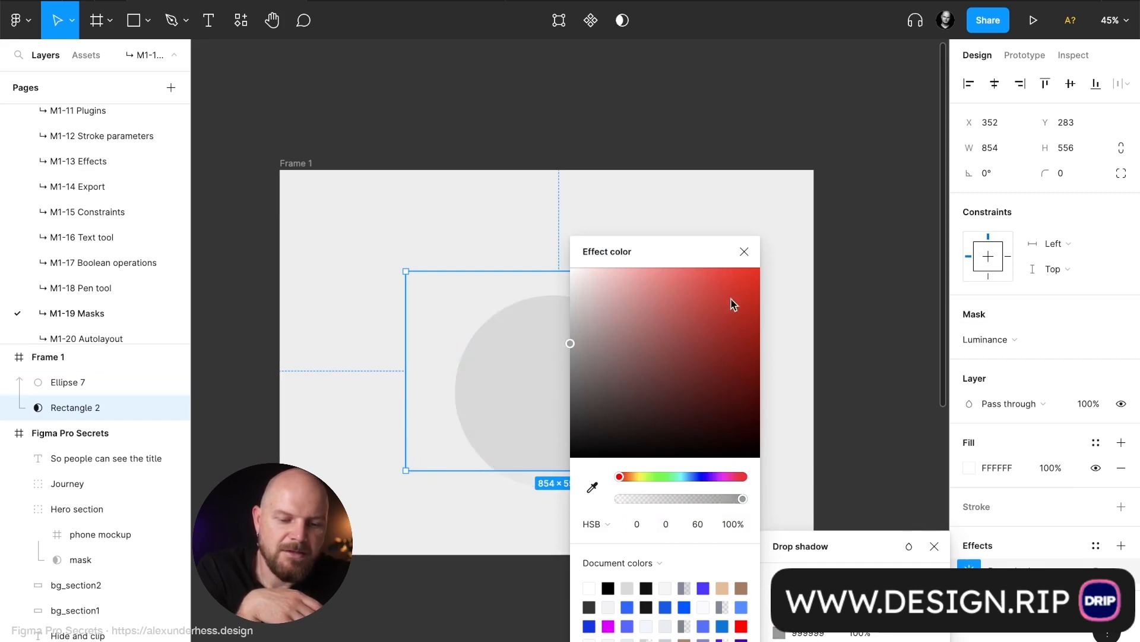
left_click(746, 252)
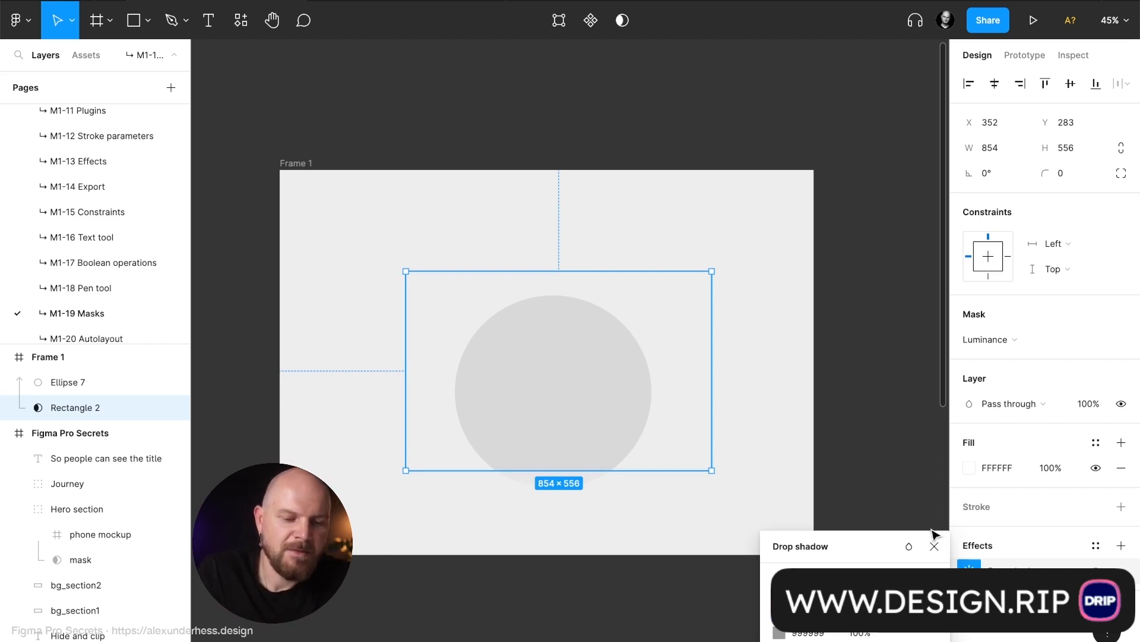
left_click(934, 545)
- Move the mask rectangle straight up to about Y 102, leaving the ellipse in place
left_click(784, 470)
left_click(657, 397)
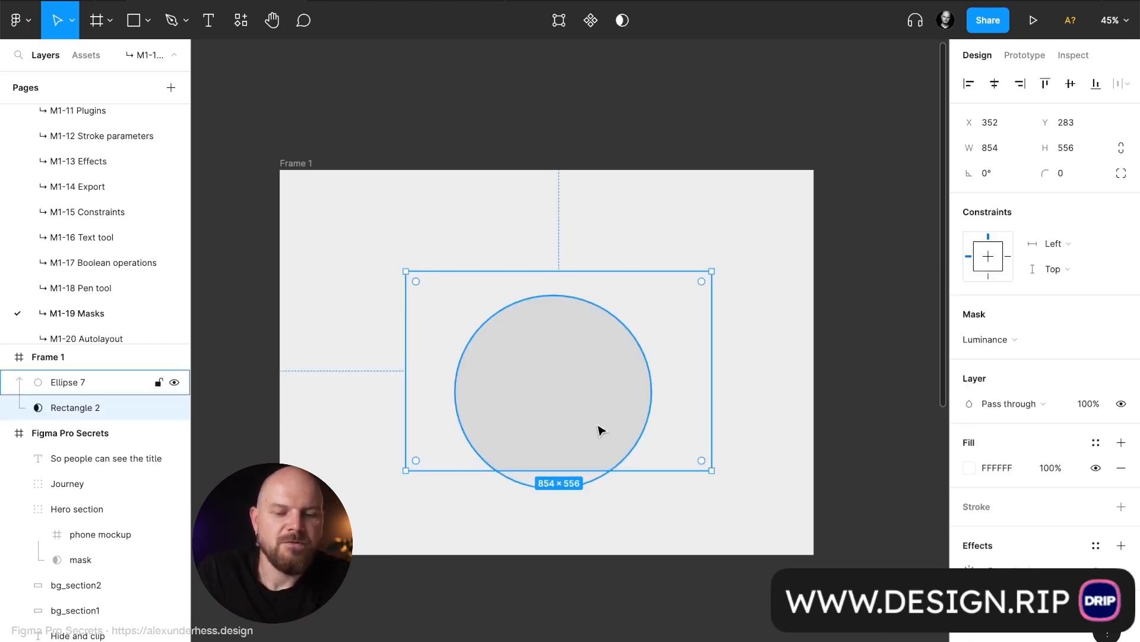
left_click_drag(600, 431, 600, 366)
left_click(766, 373)
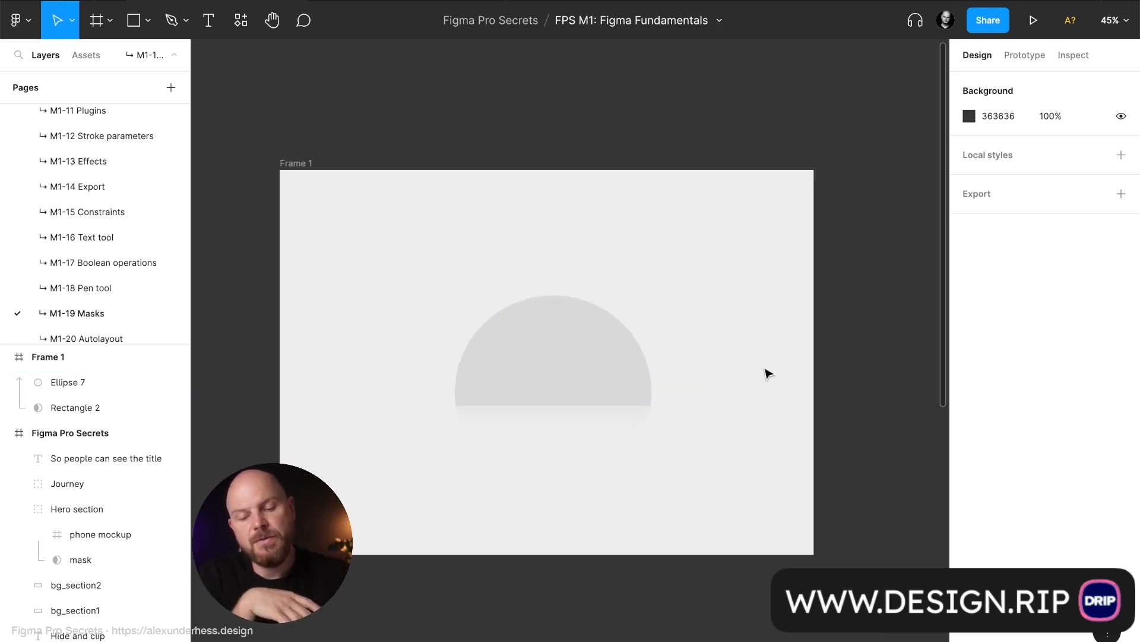
- Change Ellipse 7's fill to bright orange FF8A00
left_click(602, 370)
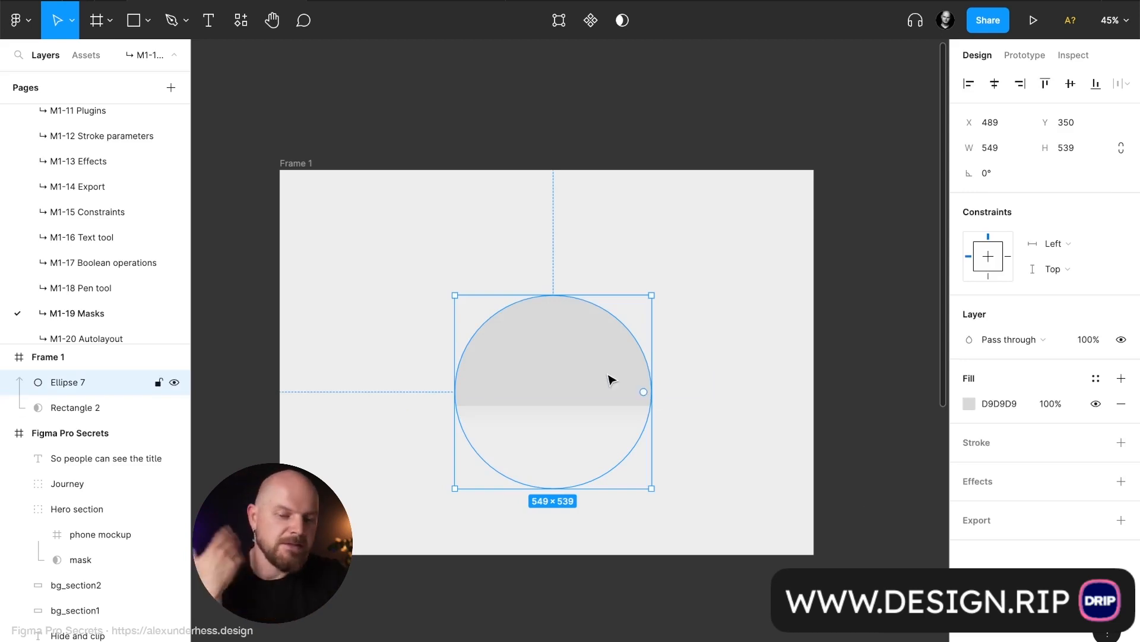
left_click(970, 404)
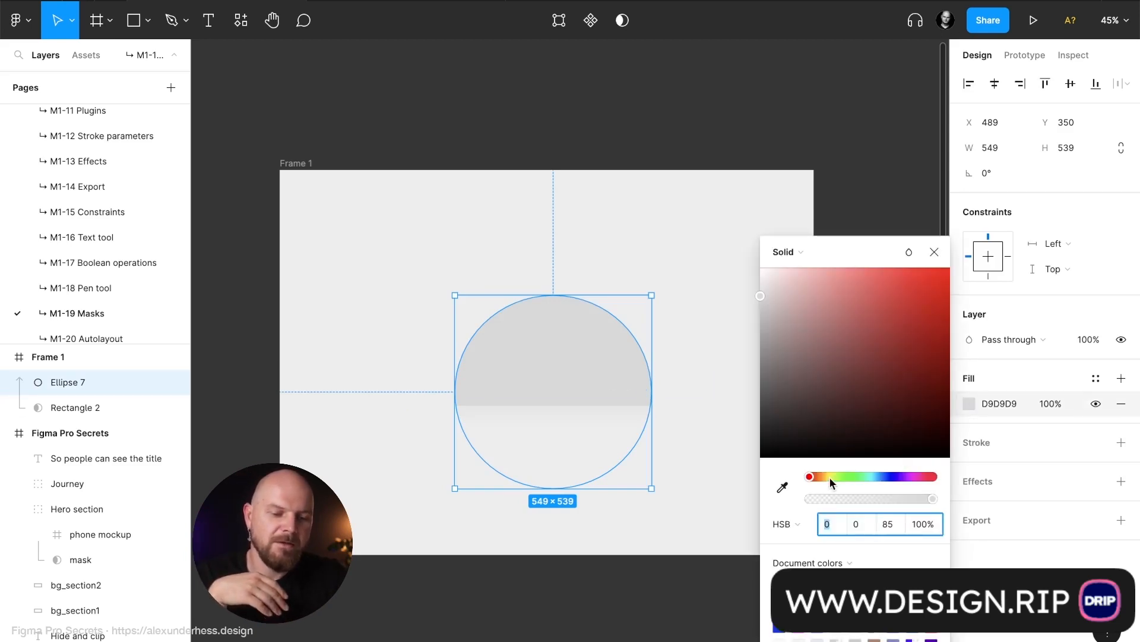
left_click_drag(830, 477, 820, 473)
left_click_drag(868, 355, 956, 262)
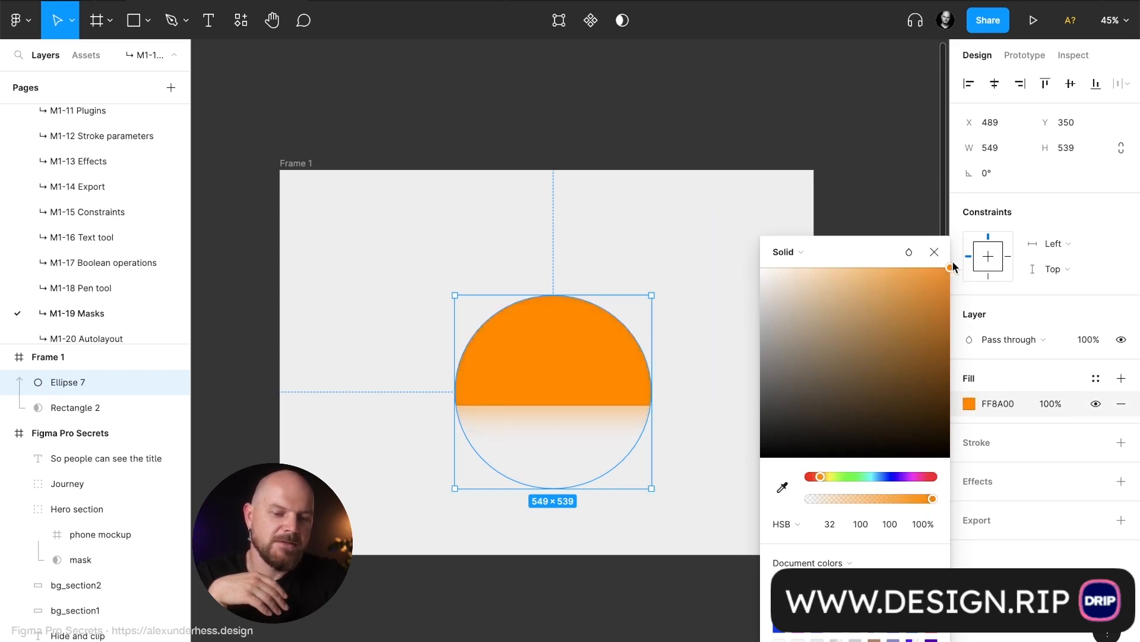
left_click(782, 280)
left_click(705, 547)
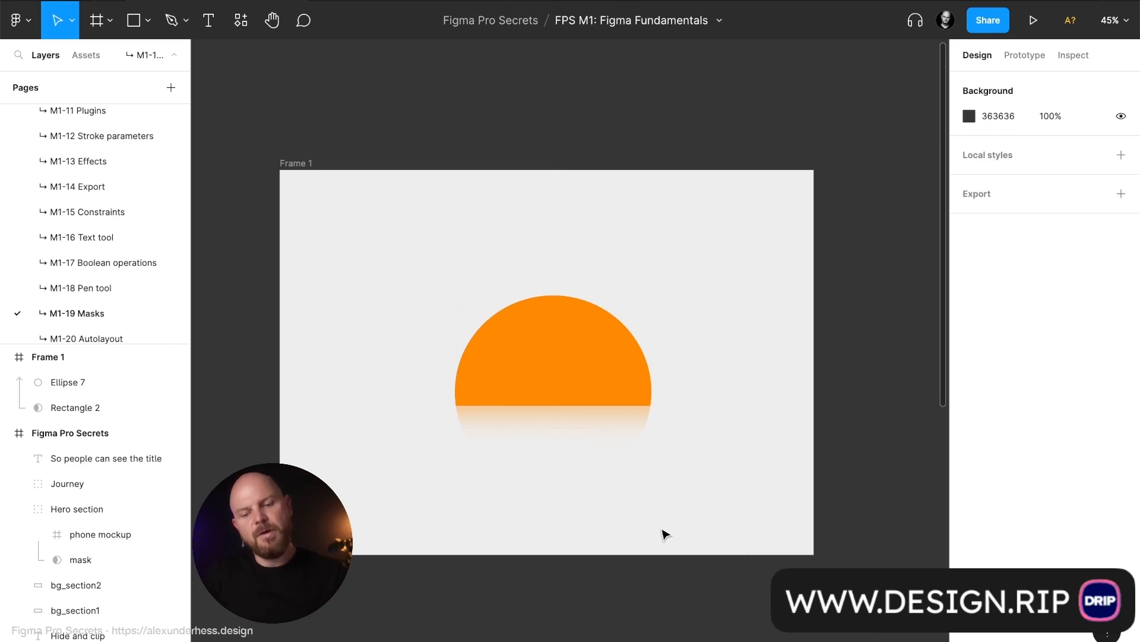
- Draw a full-width rectangle about 1491 × 429 at X 0, Y 659, covering the lower part of Frame 1
key("r")
left_click_drag(286, 406, 814, 559)
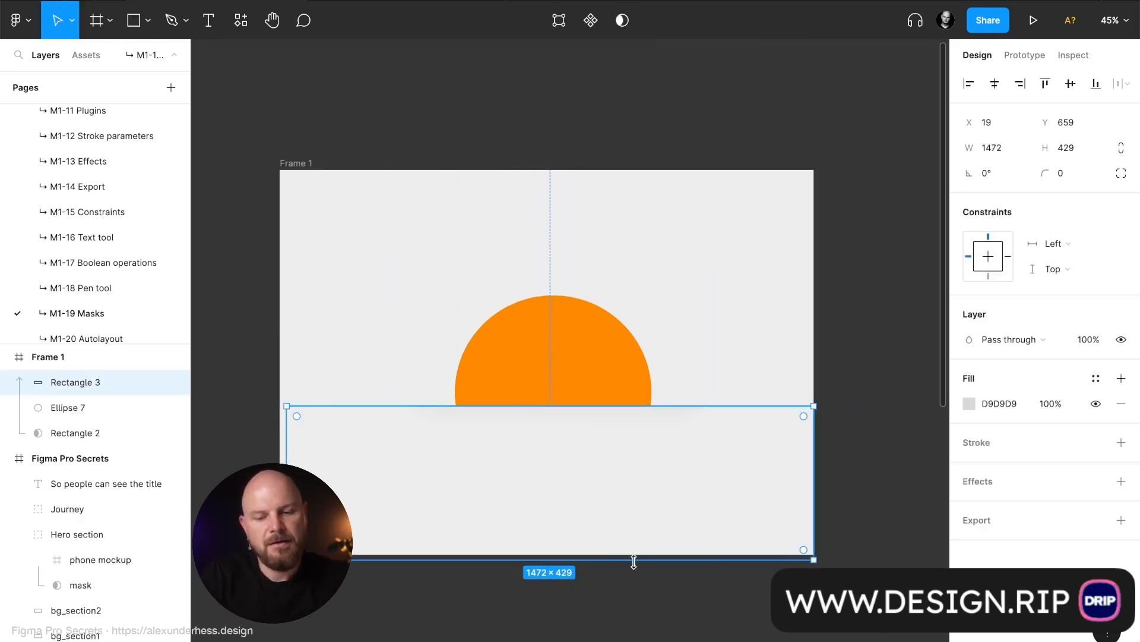
left_click_drag(287, 505, 279, 505)
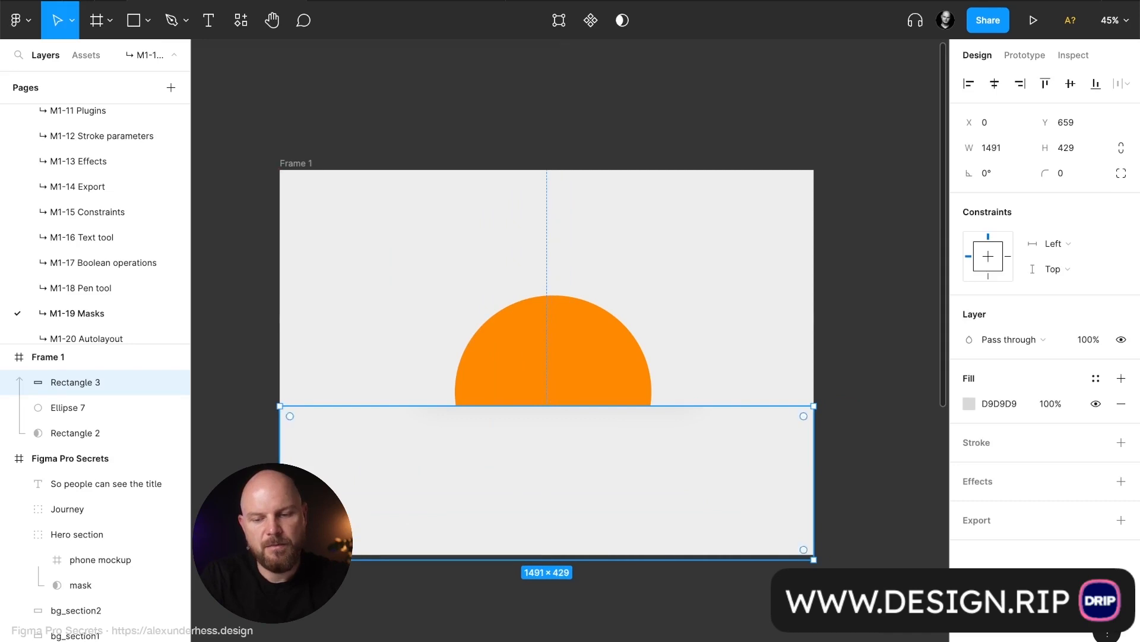
- Group Ellipse 7 with its mask Rectangle 2 and send Rectangle 3 behind the group
left_click(56, 416)
left_click(62, 433, "shift")
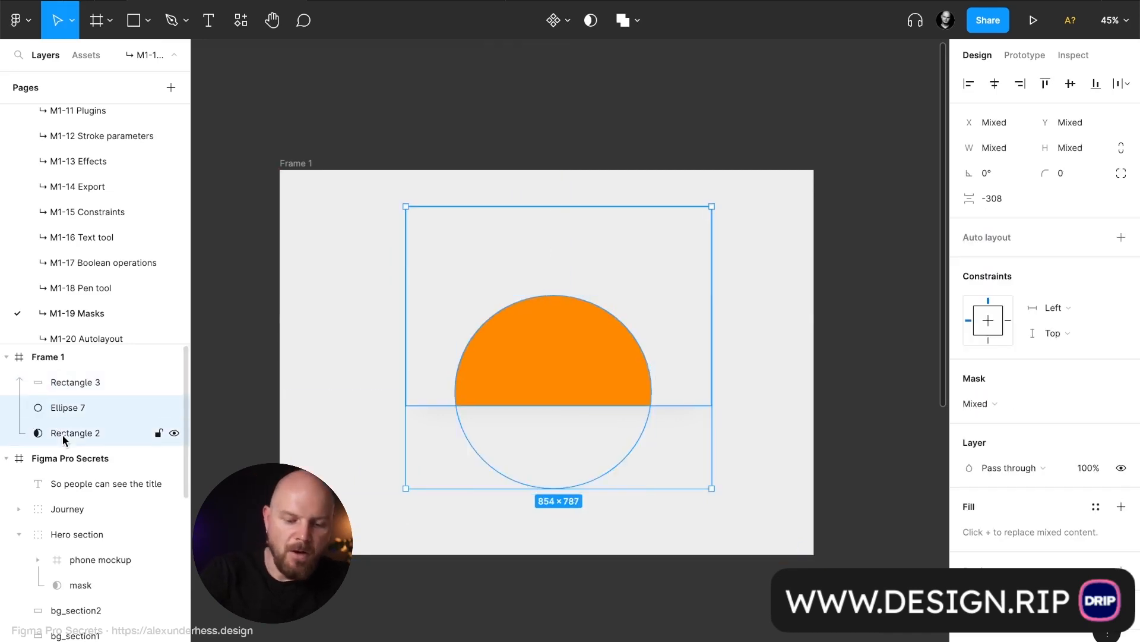
key("ctrl+g")
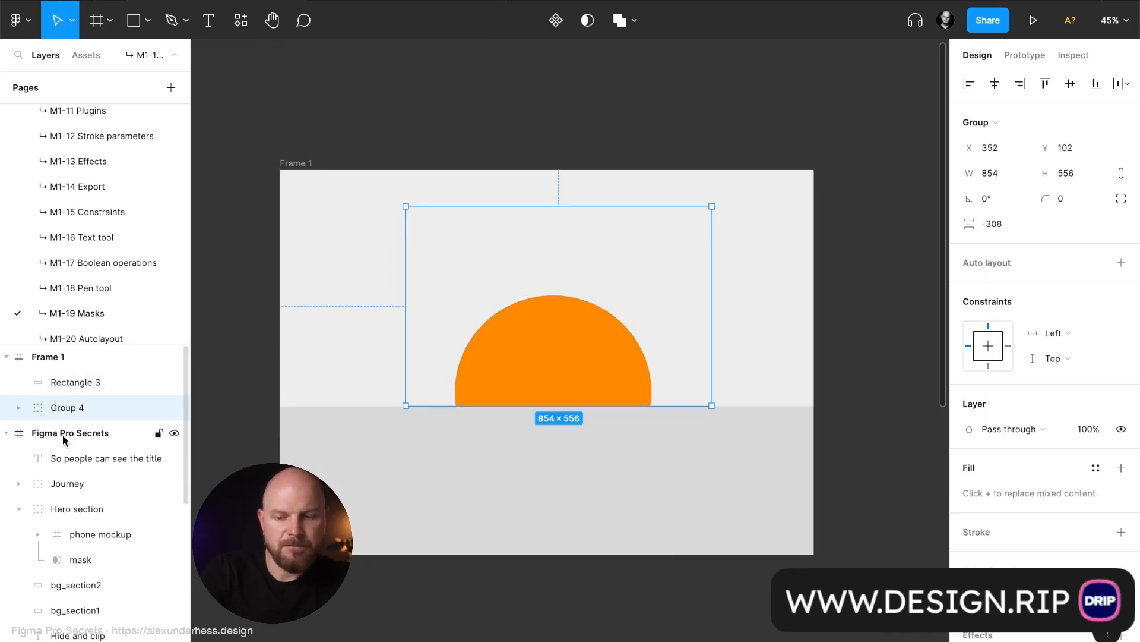
left_click(89, 383)
key("ctrl+bracketleft")
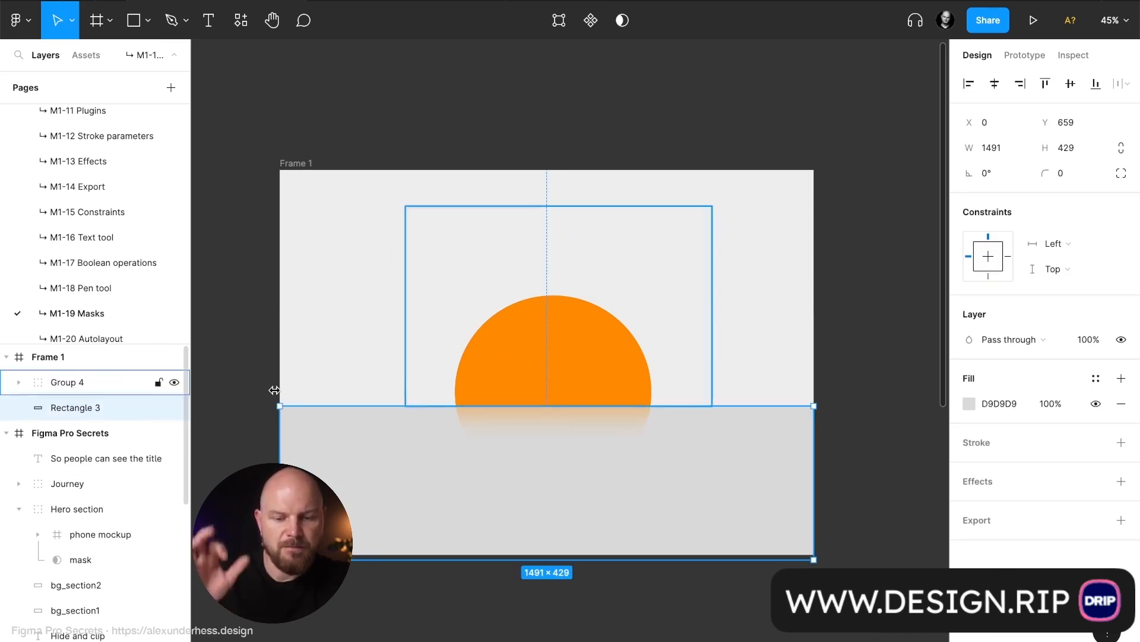
- Give Rectangle 3 a linear gradient fill whose first stop is a partly transparent orange, HSB 22, 67, 100
left_click(969, 404)
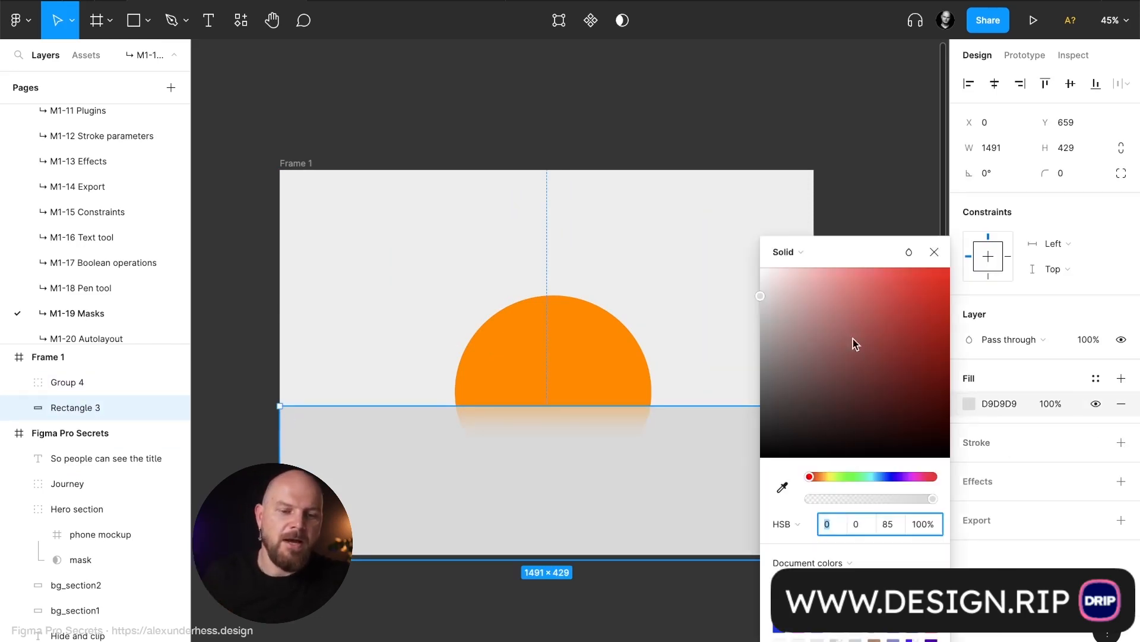
left_click(831, 255)
left_click(829, 268)
left_click(779, 230)
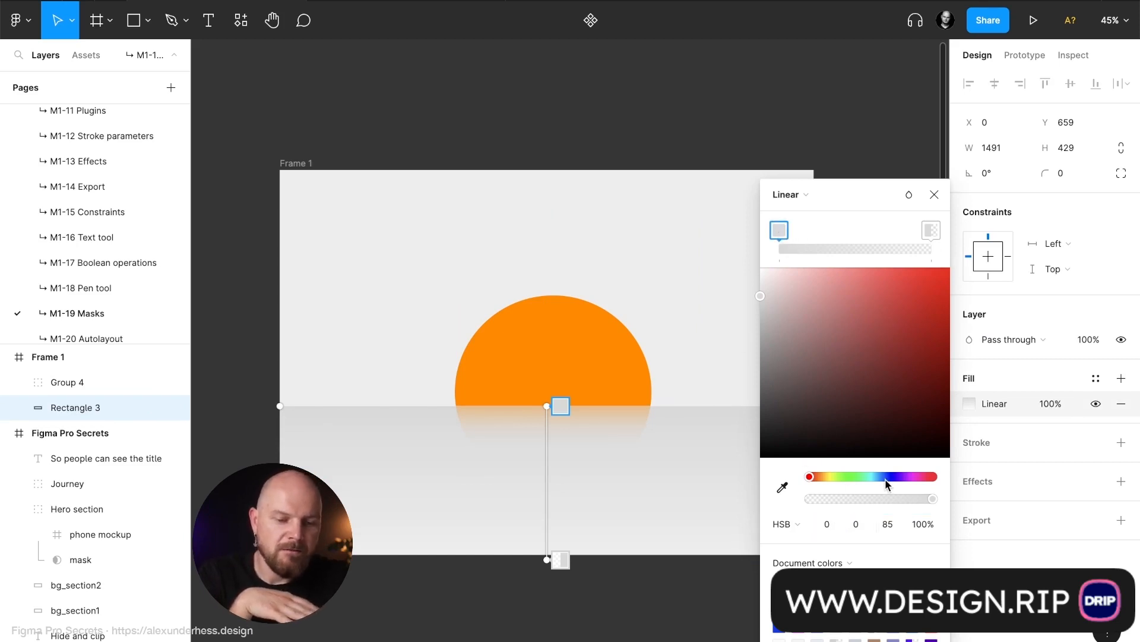
left_click(931, 231)
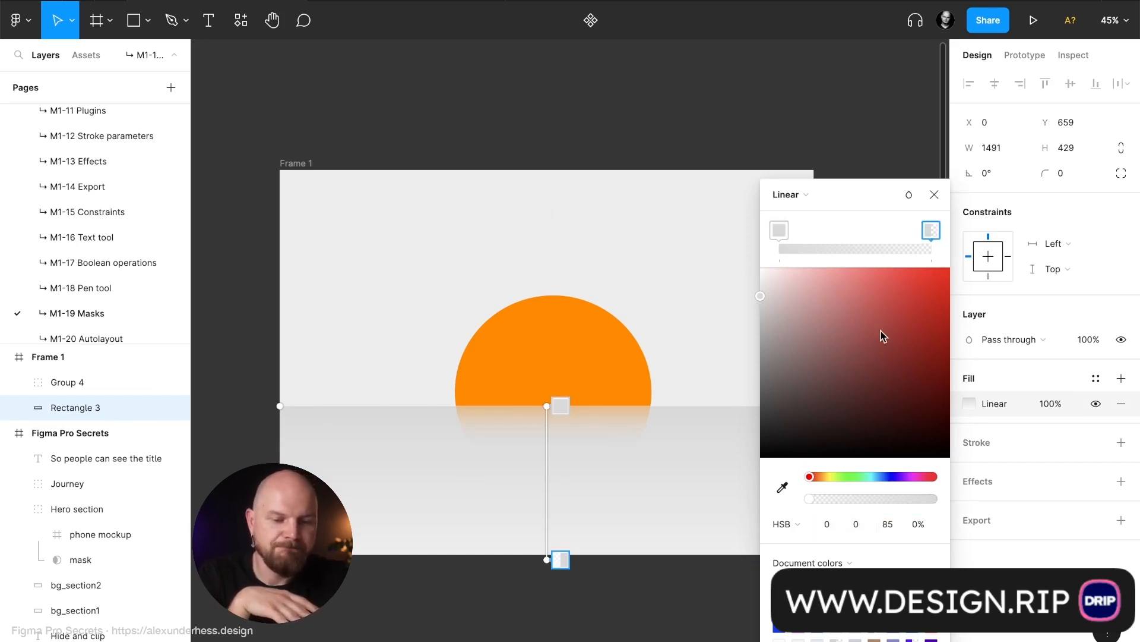
left_click(779, 232)
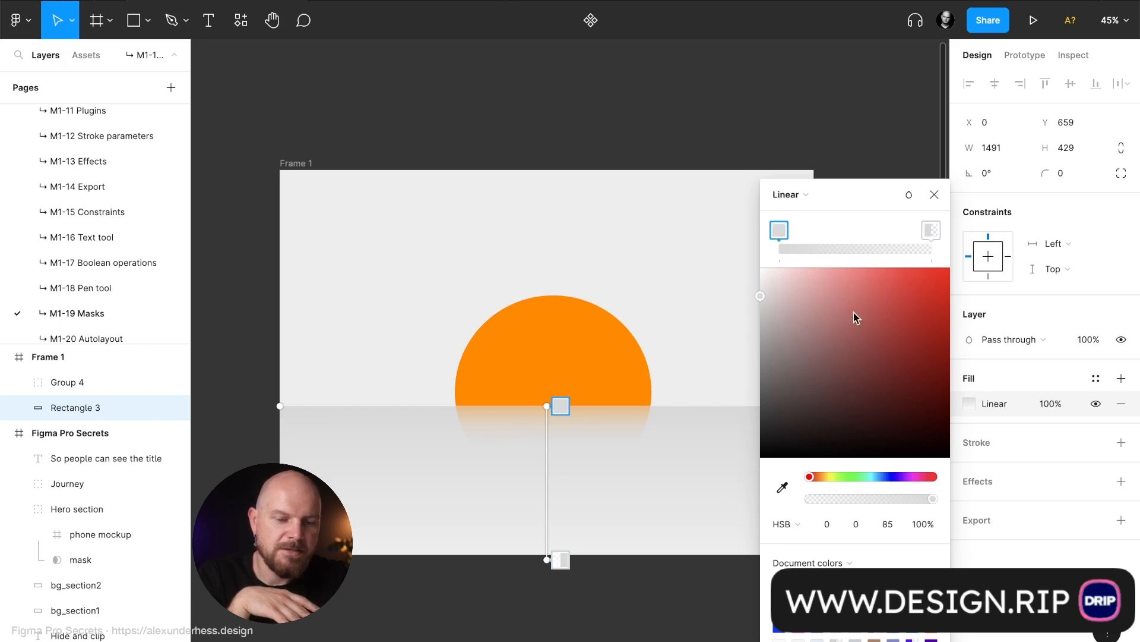
left_click(817, 477)
left_click_drag(871, 364, 888, 268)
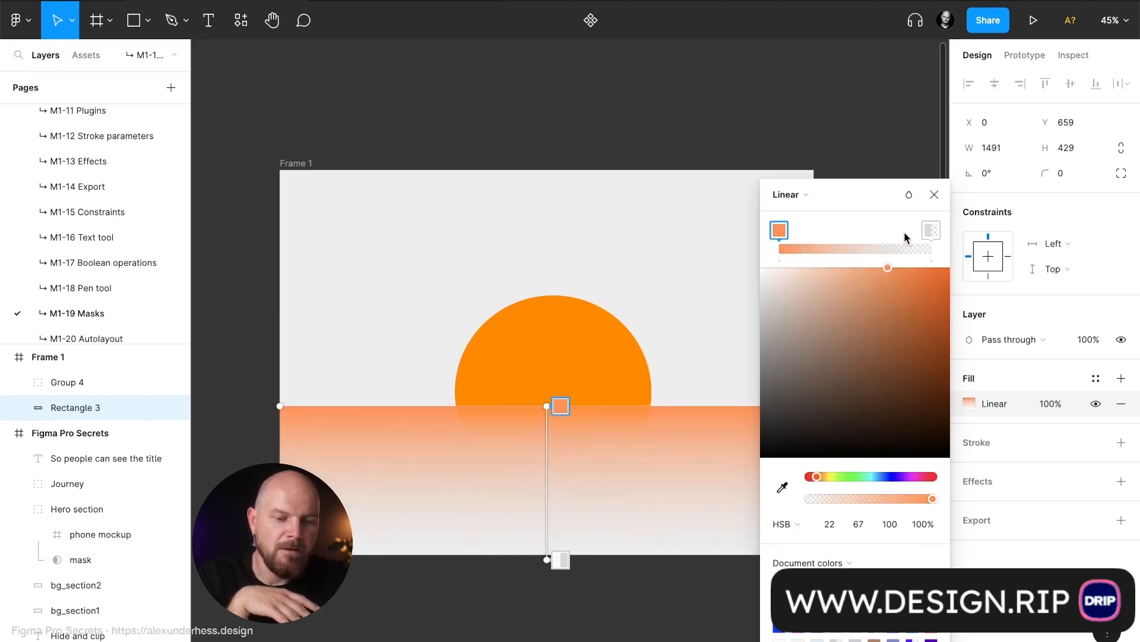
left_click_drag(899, 499, 885, 501)
- Move the gradient's end stop to about the middle and color it turquoise, HSB 166, 53, 94
left_click_drag(931, 232, 843, 236)
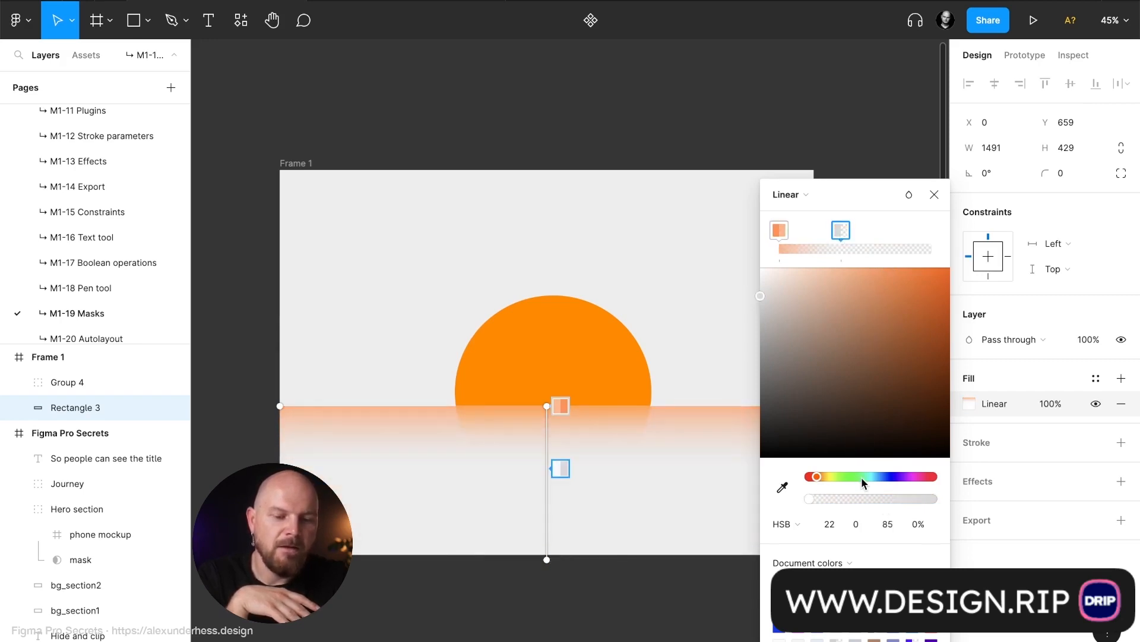
left_click_drag(861, 476, 867, 477)
left_click(844, 286)
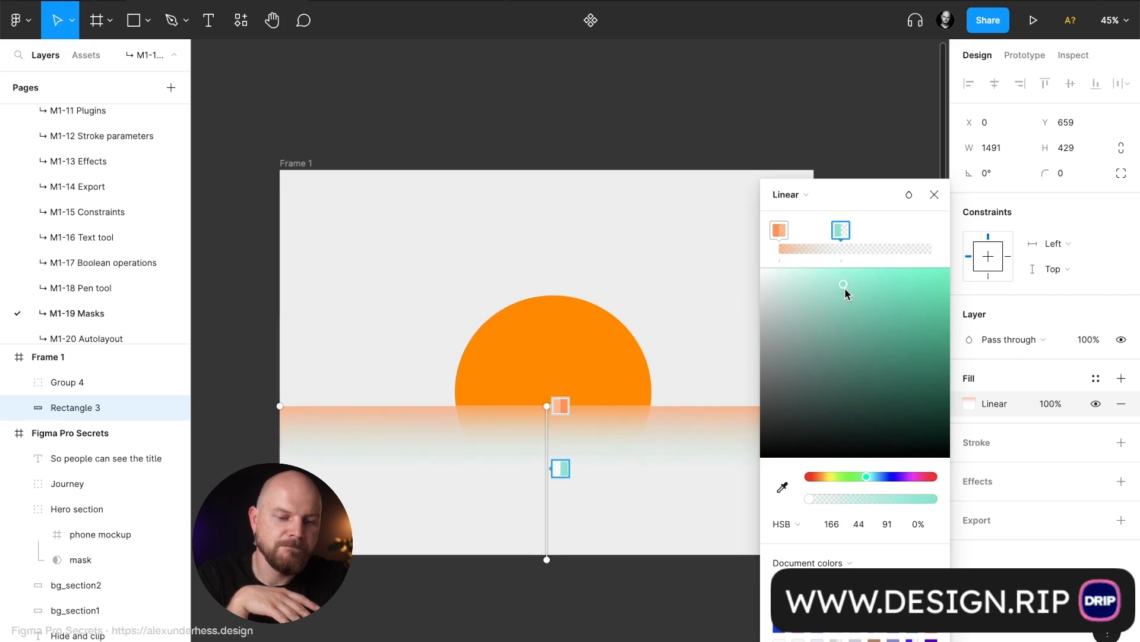
left_click_drag(857, 286, 860, 282)
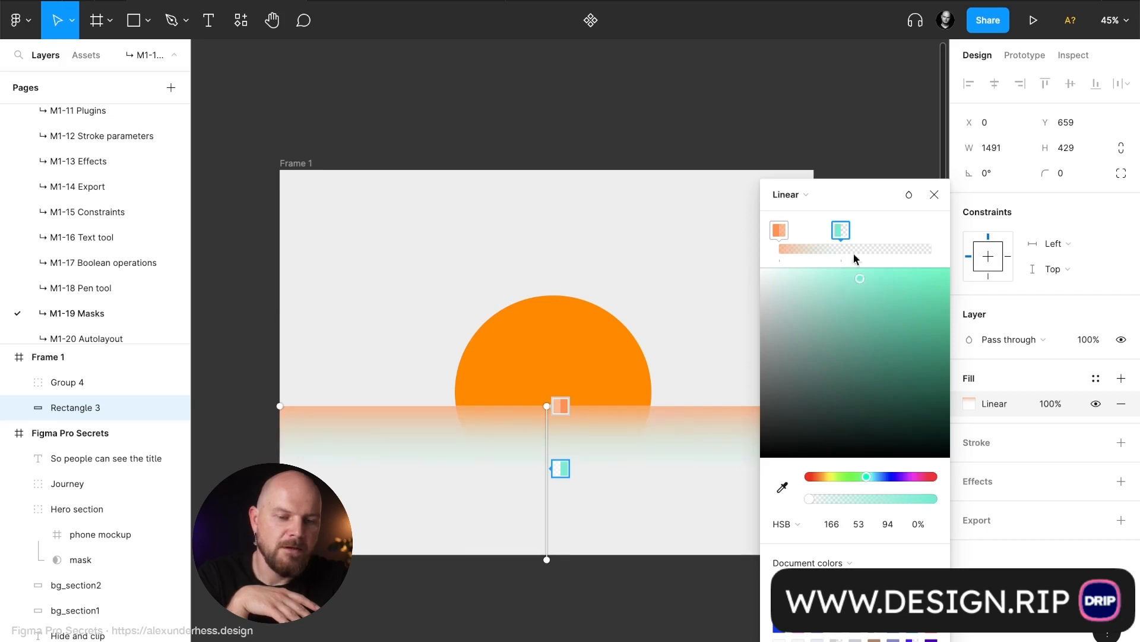
- Add a stop at the end of Rectangle 3's gradient in blue HSB 216, 81, 96 at 100% opacity
left_click(931, 247)
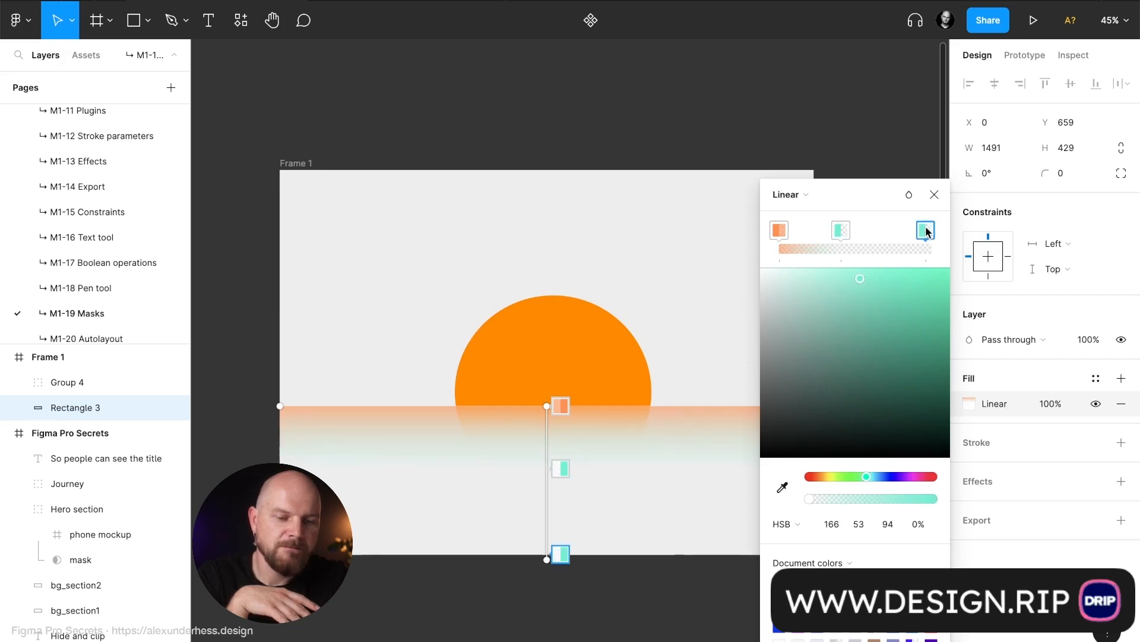
left_click(883, 477)
left_click_drag(886, 279, 914, 275)
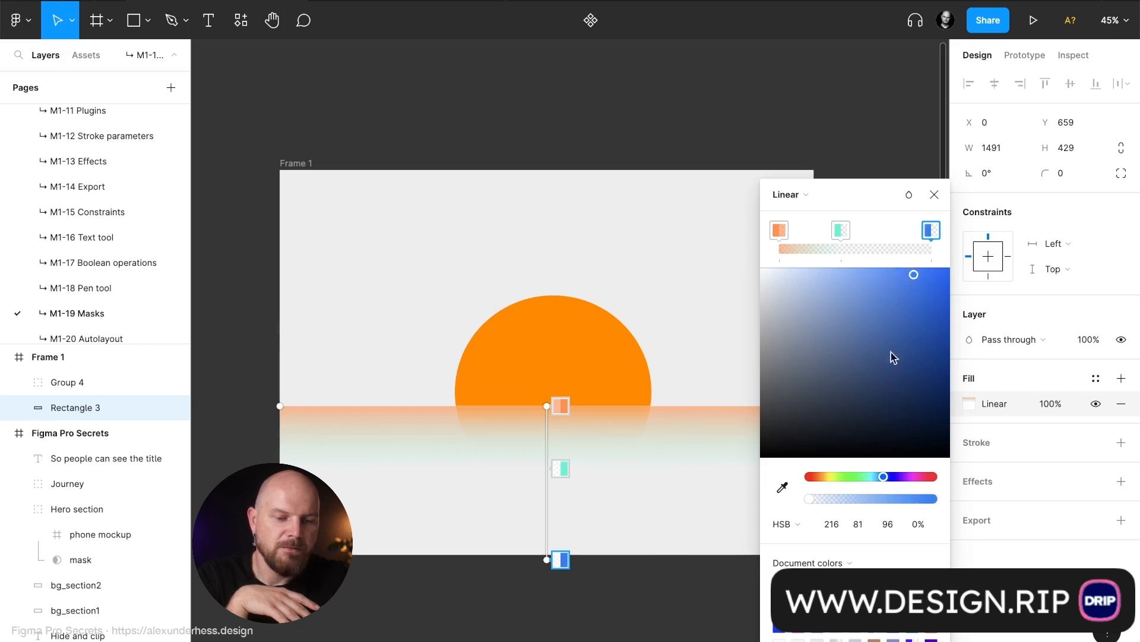
left_click_drag(855, 499, 974, 503)
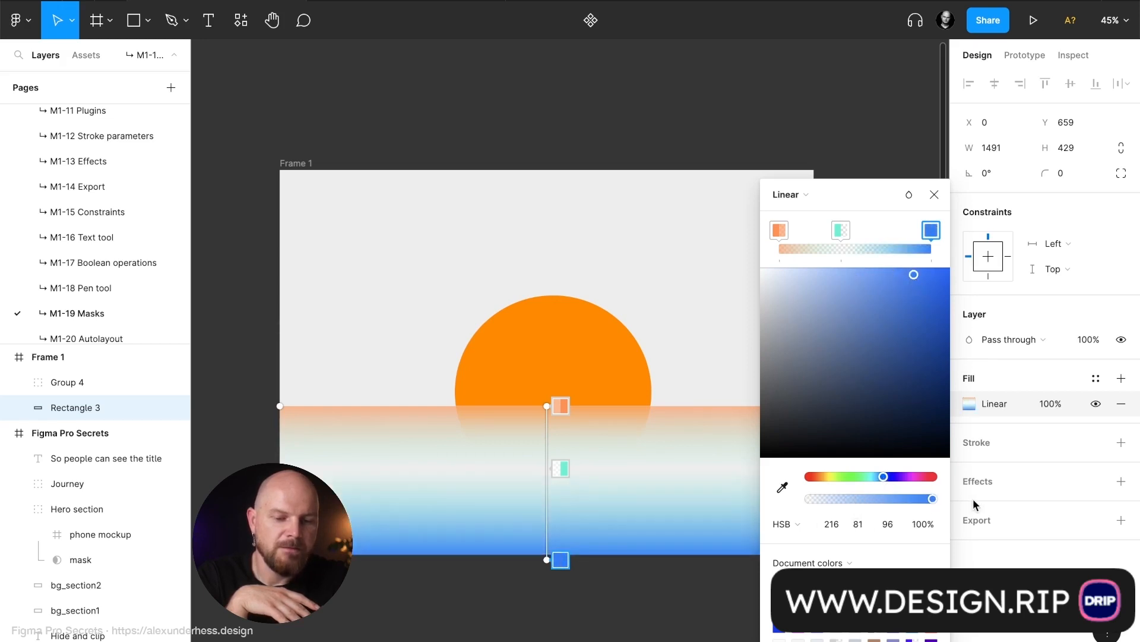
- Make the gradient's turquoise middle stop visible at partial opacity and finish editing the fill
left_click(845, 231)
left_click_drag(896, 501, 968, 499)
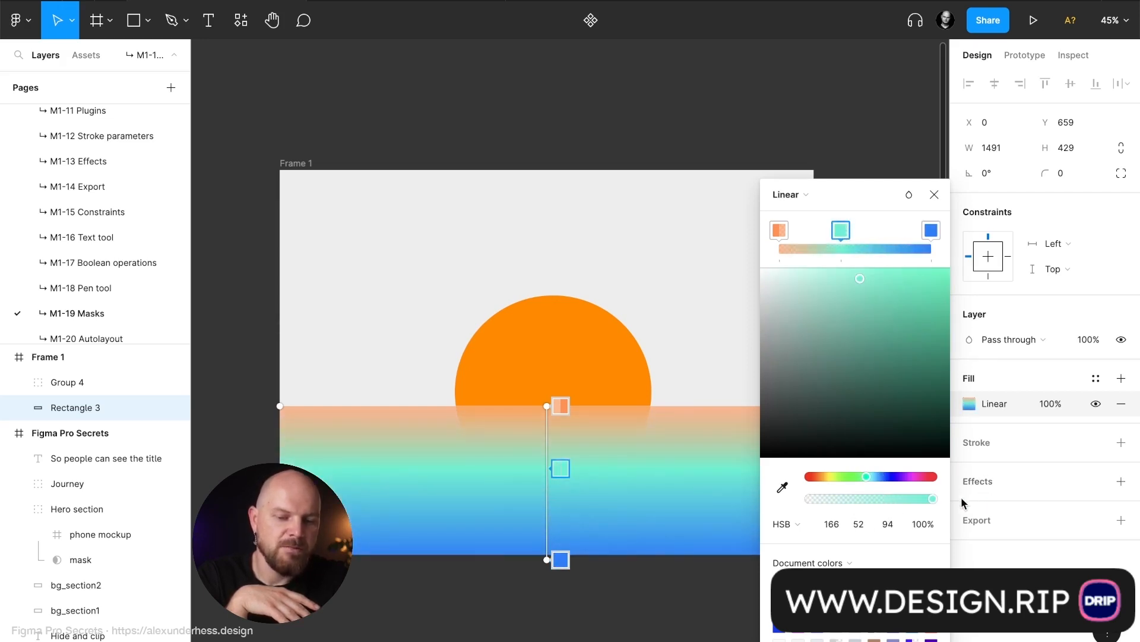
left_click_drag(885, 500, 851, 527)
left_click(934, 194)
left_click(739, 148)
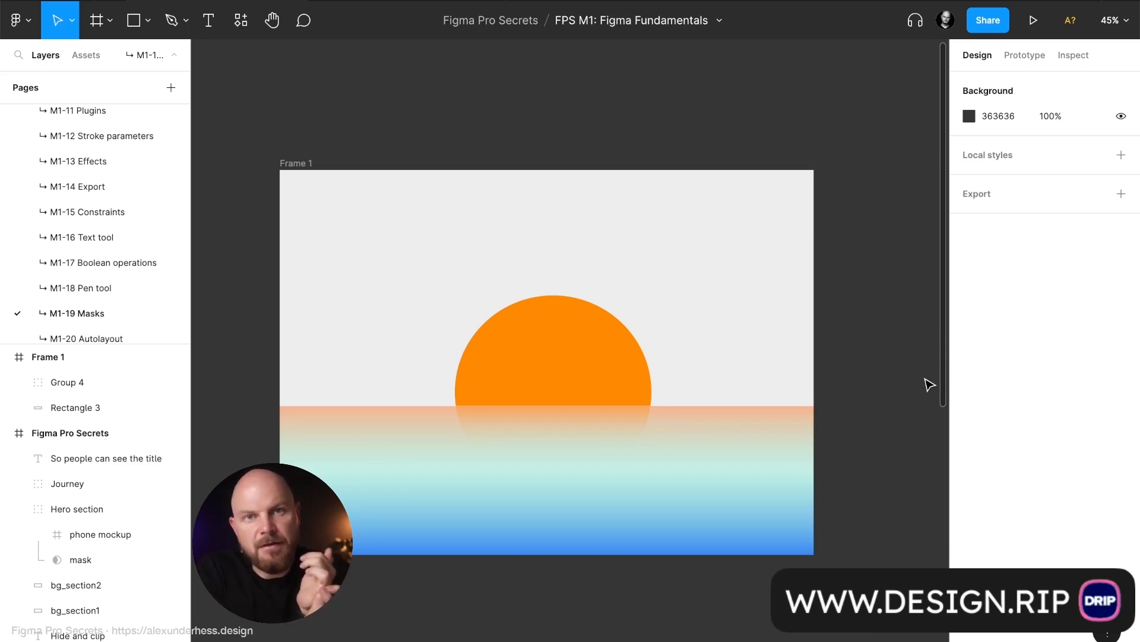
- Expand the sun's group and review the mask type options of Rectangle 2 without changing them
left_click(537, 365)
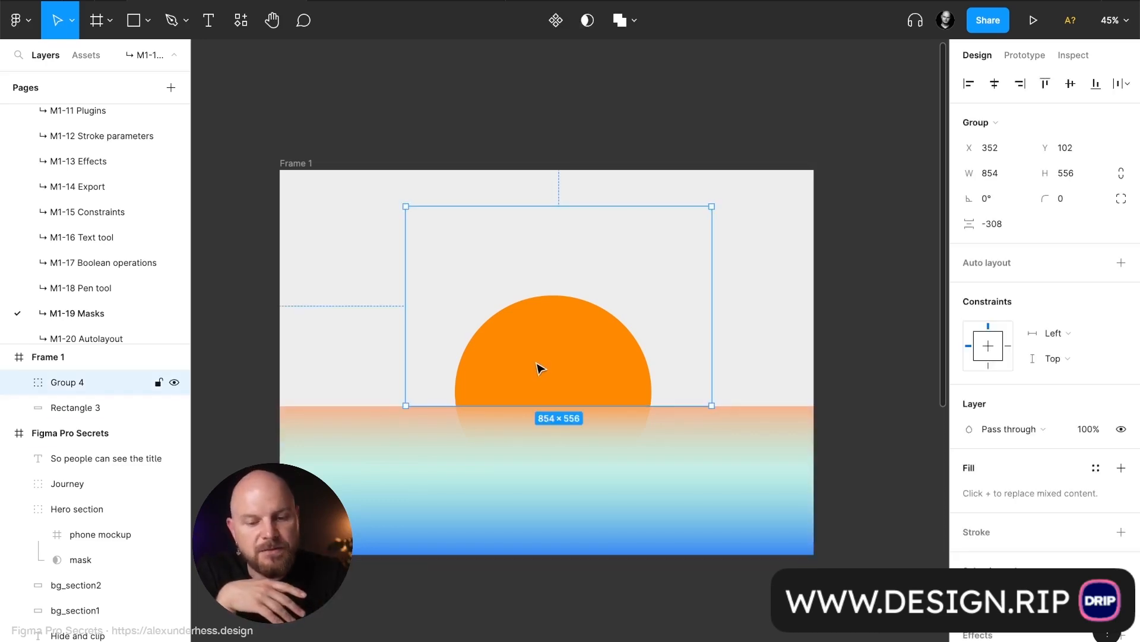
scroll(980, 535, "down", 2)
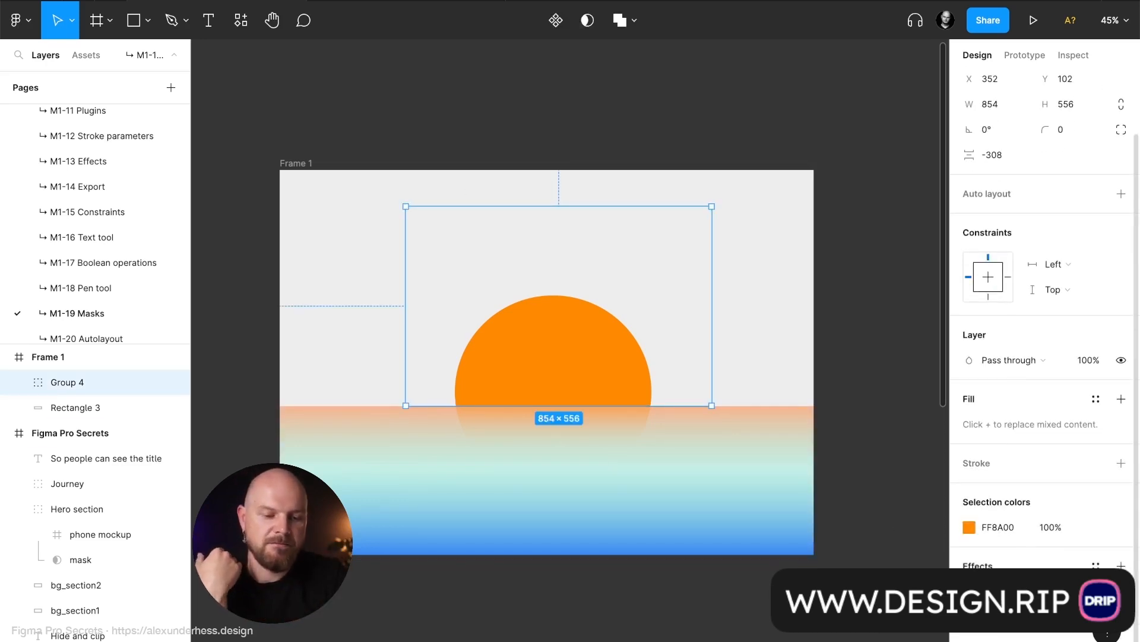
left_click(17, 382)
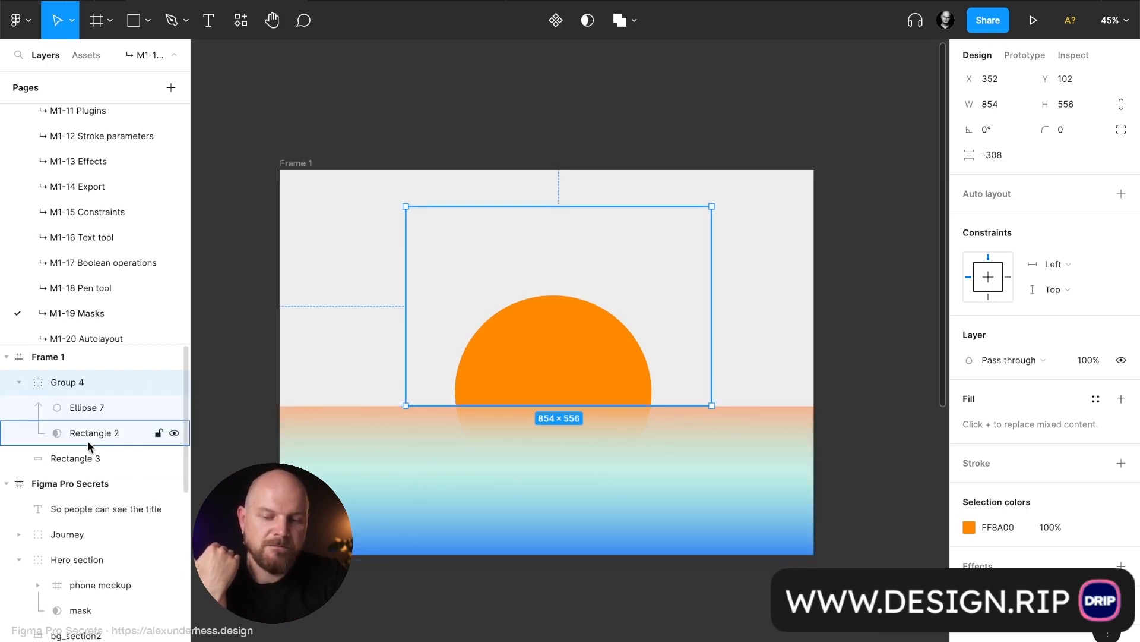
left_click(87, 440)
left_click(1014, 337)
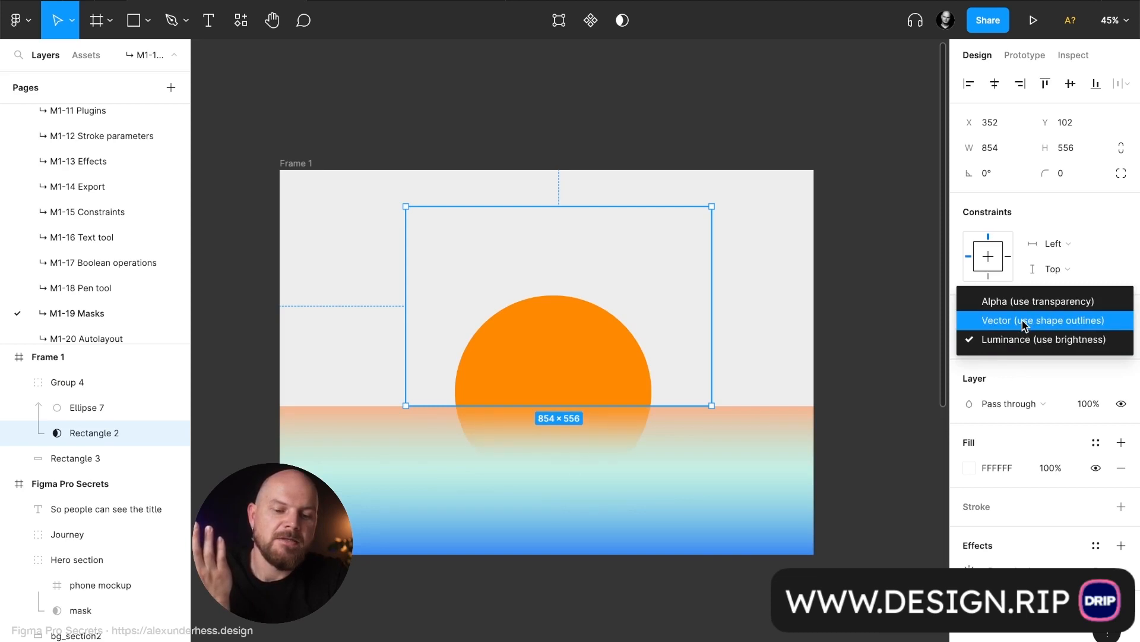
key("Escape")
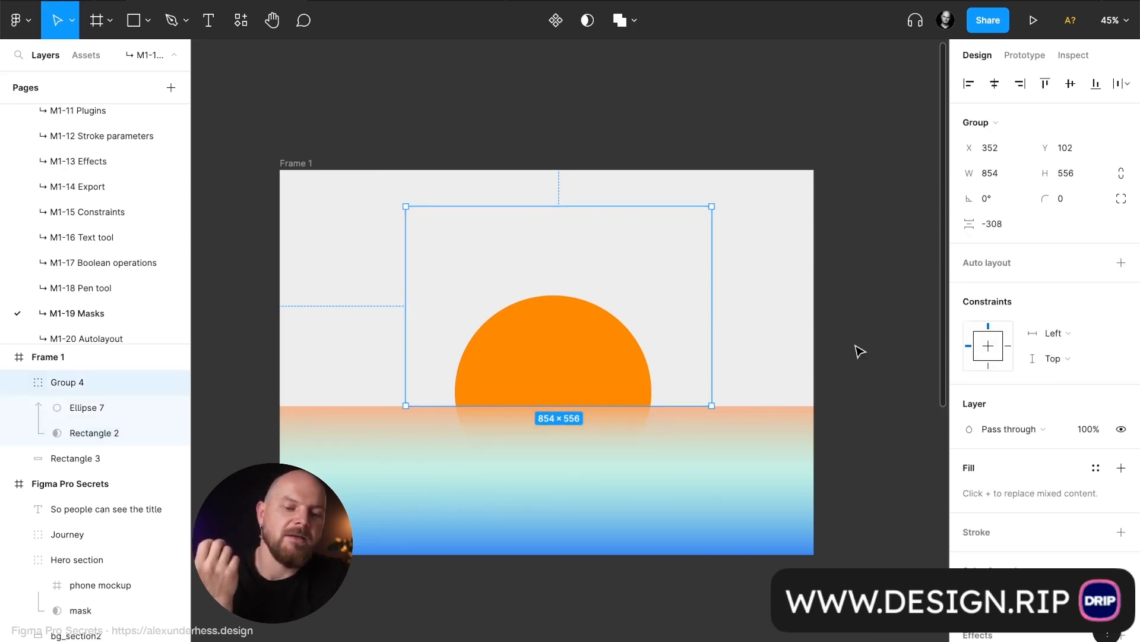
left_click(860, 351)
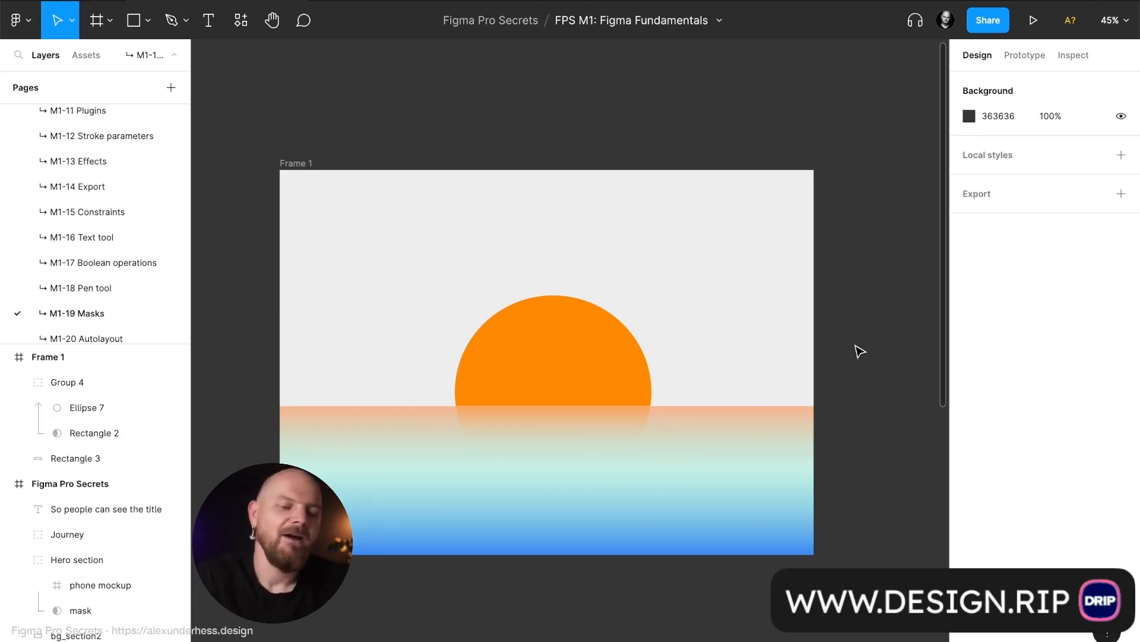
- Delete the gradient-filled Rectangle 3 from Frame 1
left_click(772, 457)
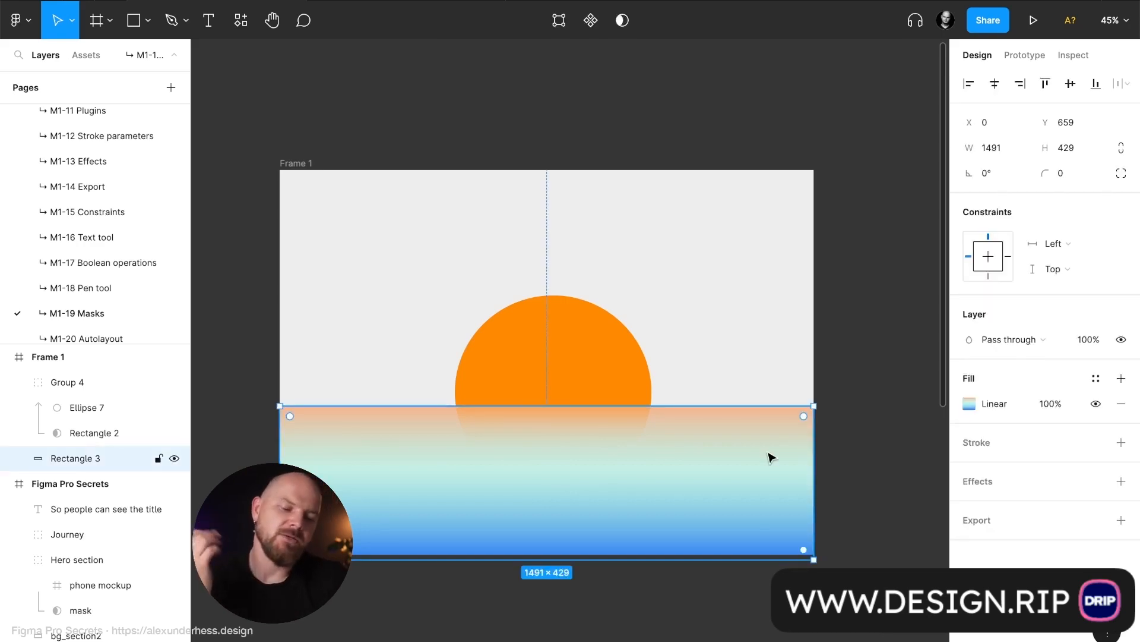
key("Delete")
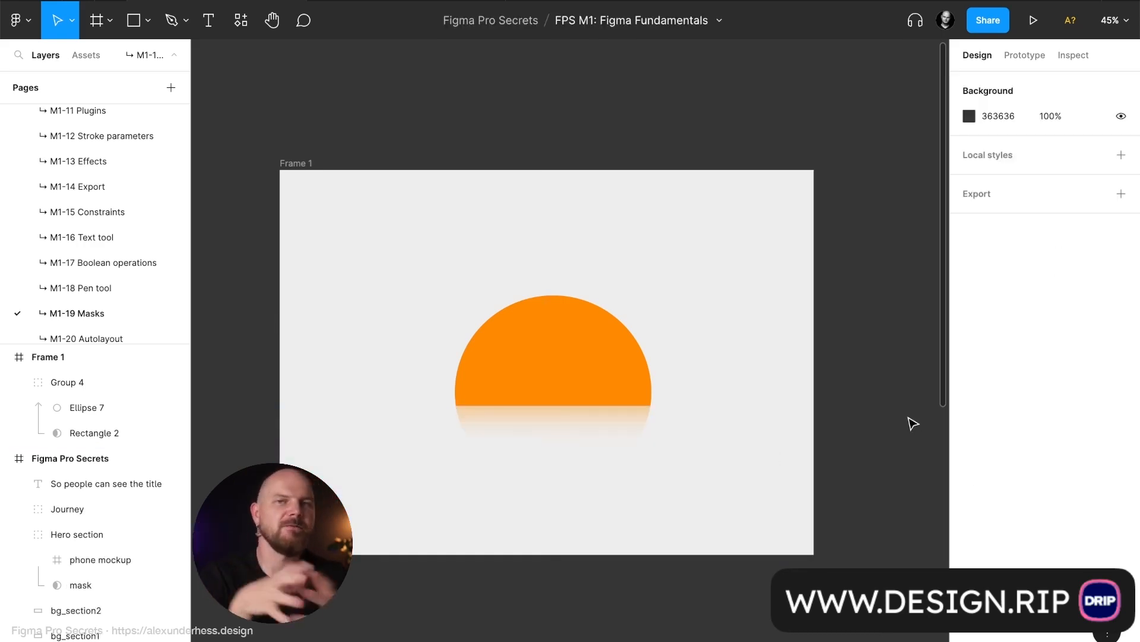